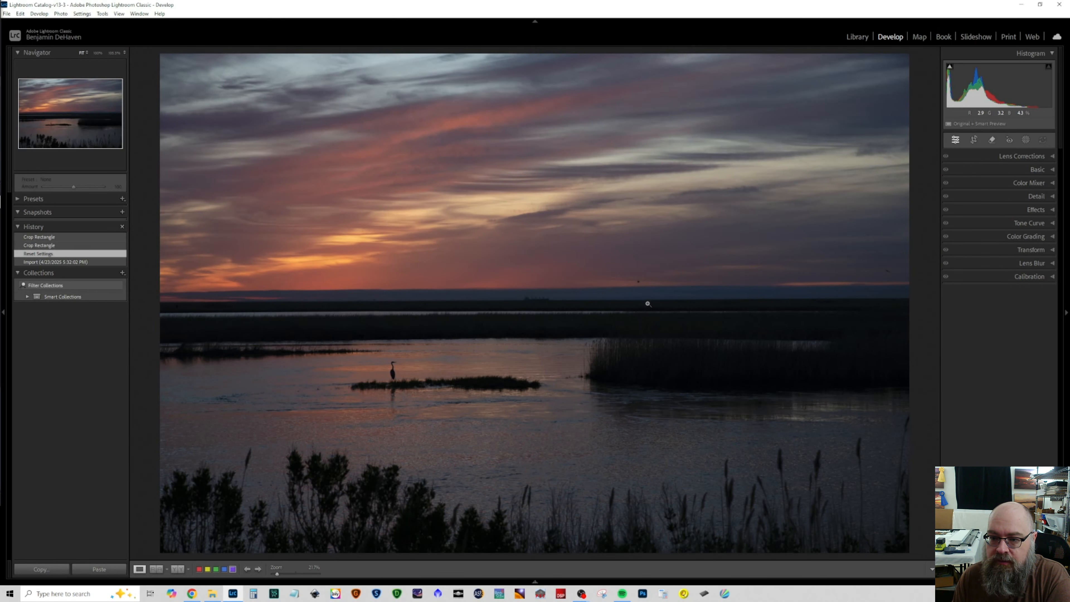
Step: Zoom in on the horizon to examine the bird and the distant ship in the unedited sunset photo
{"action": "left_click", "coordinate": [639, 282]}
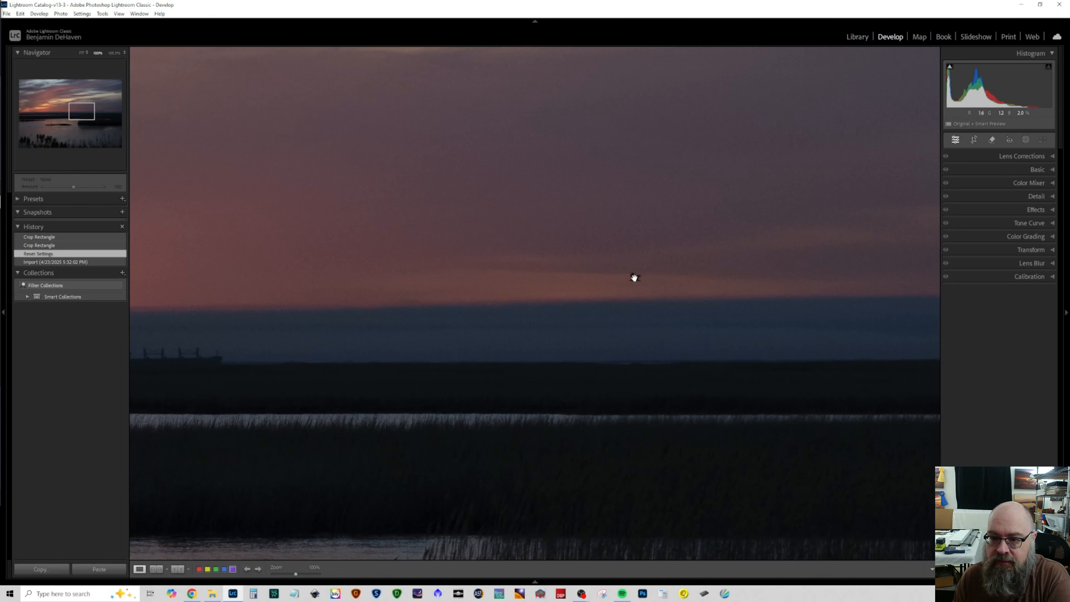
{"action": "left_click", "coordinate": [635, 277]}
{"action": "left_click", "coordinate": [525, 300]}
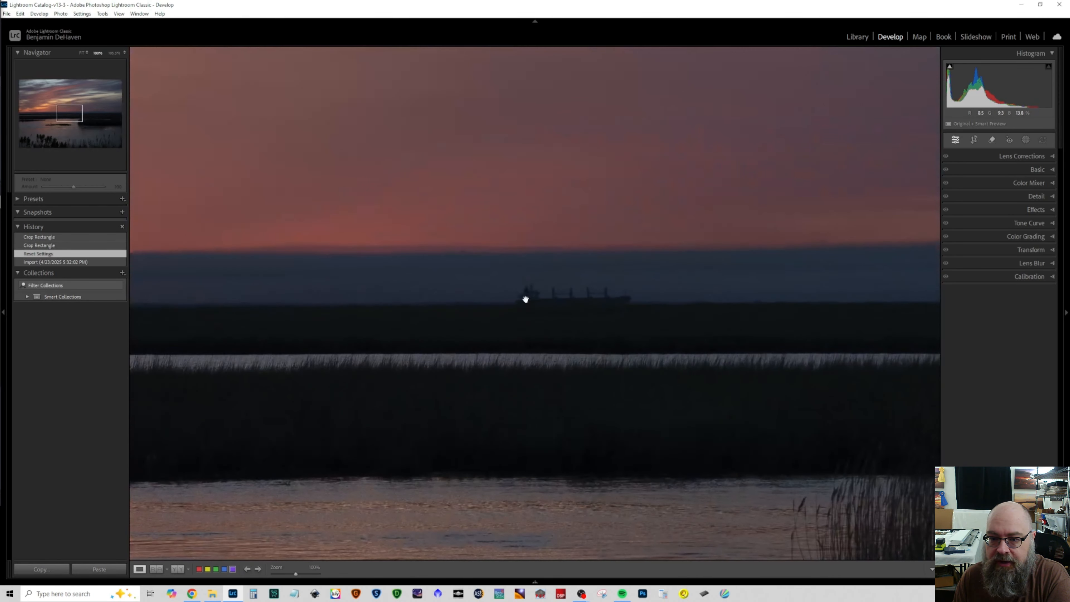
{"action": "left_click", "coordinate": [565, 302]}
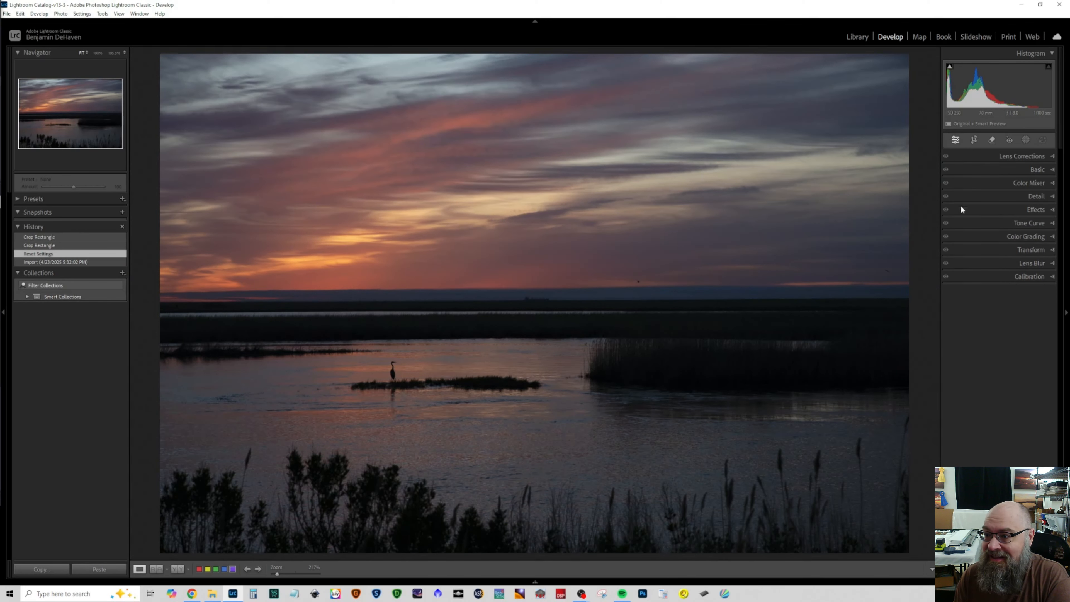
Step: Enable chromatic aberration removal and lens profile corrections for the photo
{"action": "left_click", "coordinate": [1000, 157]}
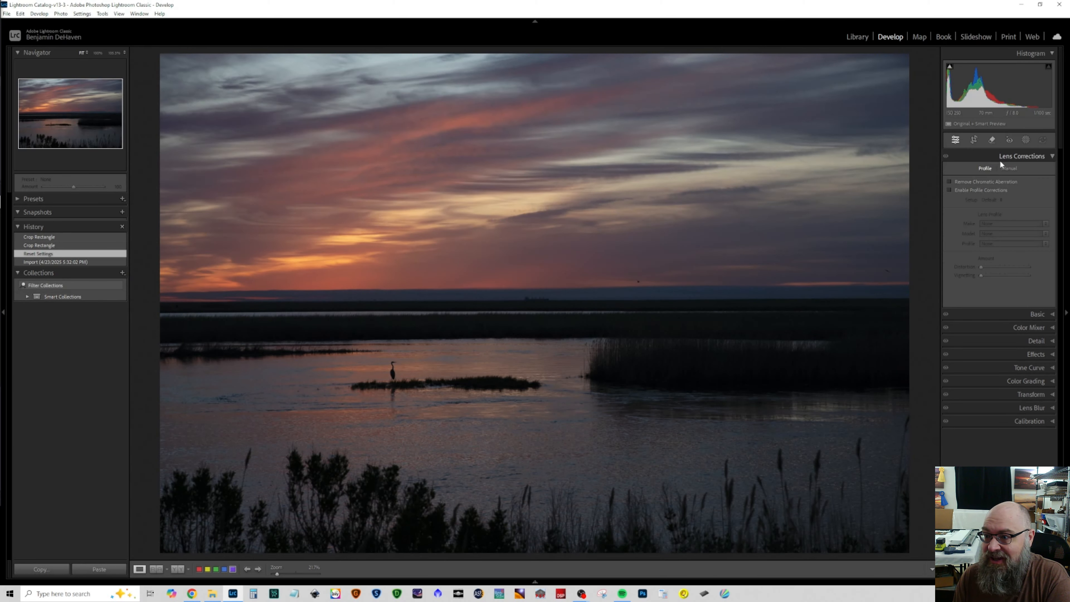
{"action": "left_click", "coordinate": [978, 181]}
{"action": "left_click", "coordinate": [976, 191]}
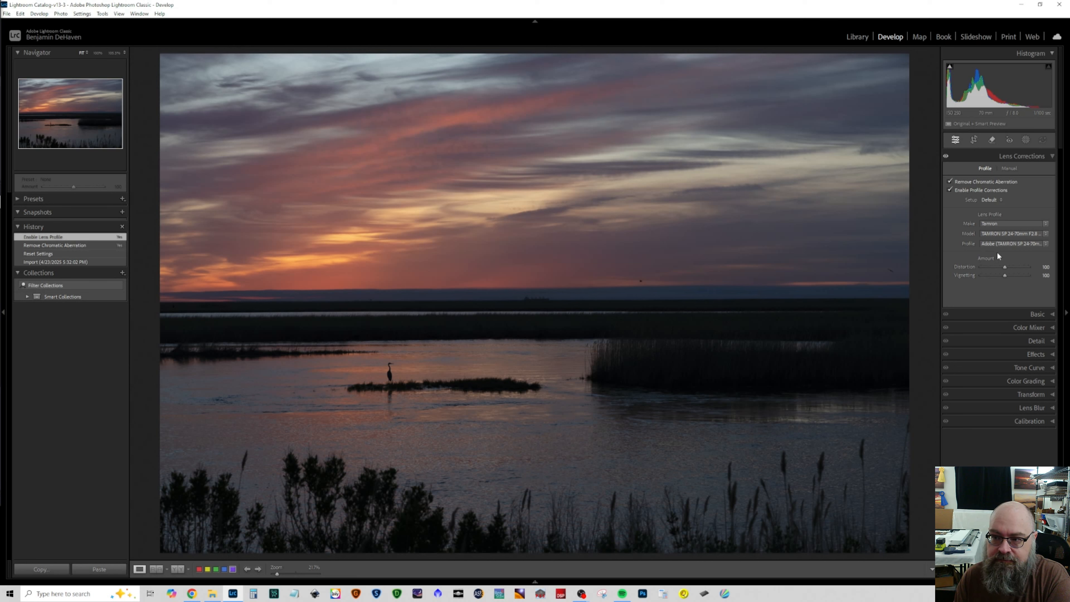
{"action": "left_click", "coordinate": [990, 154]}
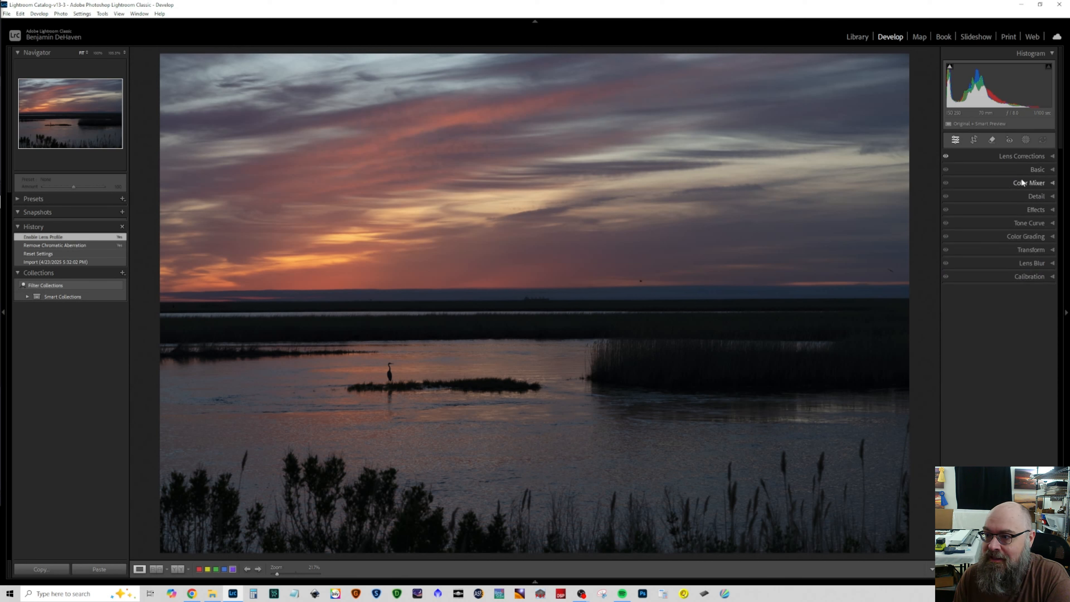
Step: Try the Auto white balance on the photo and return it to As Shot
{"action": "left_click", "coordinate": [1019, 170]}
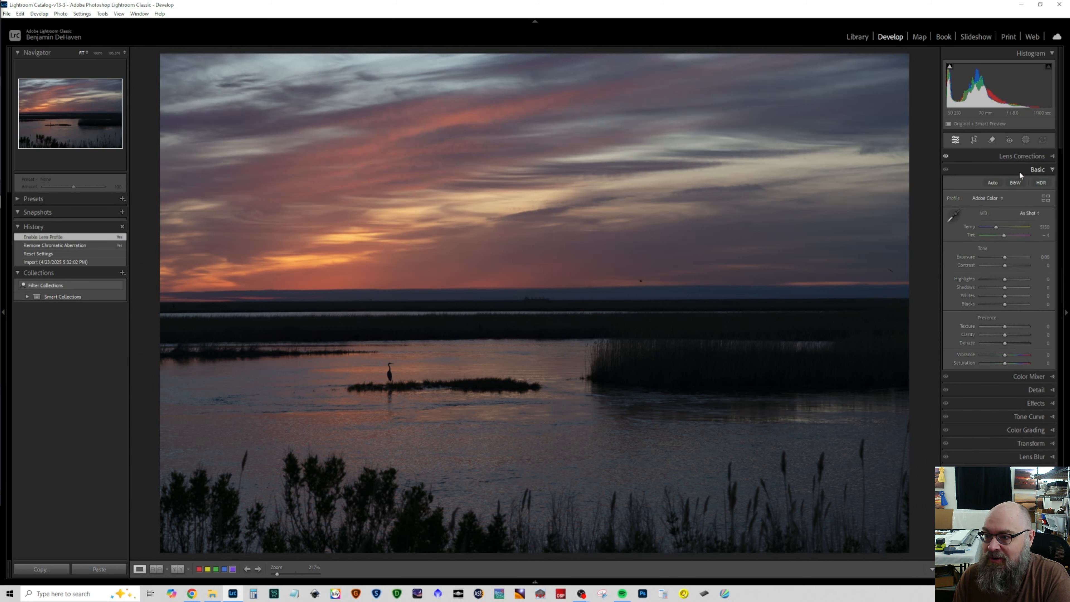
{"action": "left_click", "coordinate": [1024, 212]}
{"action": "left_click", "coordinate": [1015, 229]}
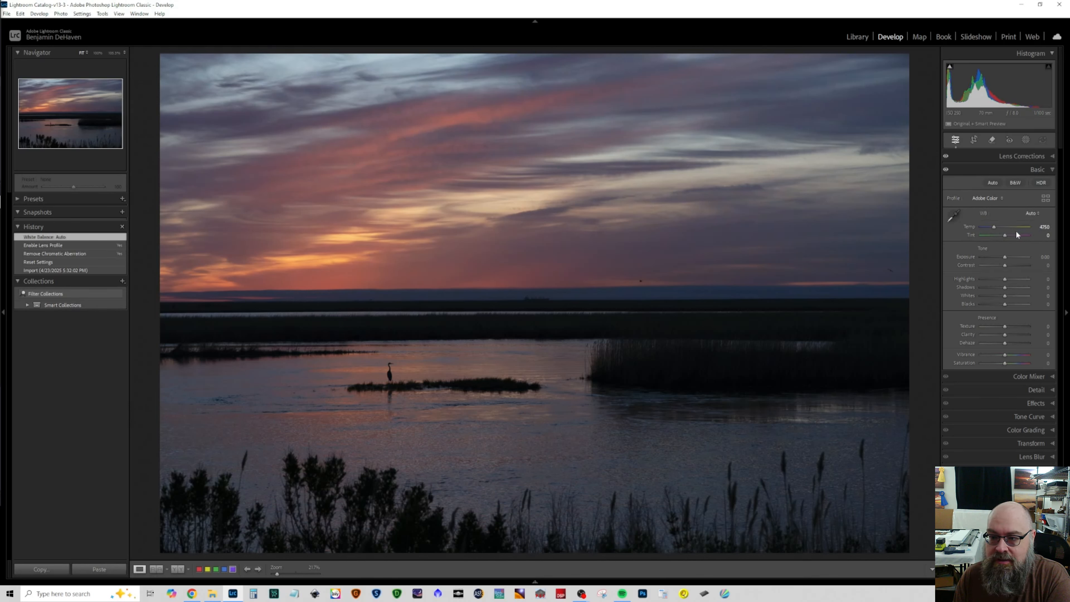
{"action": "left_click", "coordinate": [1031, 212]}
{"action": "left_click", "coordinate": [1023, 228]}
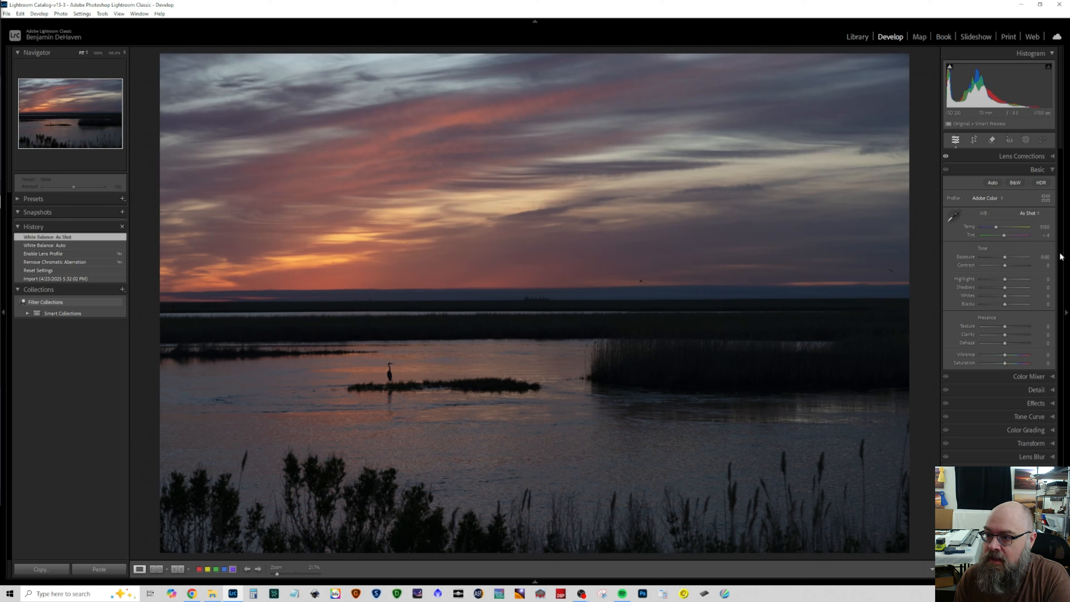
Step: Test a strong exposure boost with the clipping view and settle the photo's Exposure at +0.53
{"action": "left_click_drag", "start_coordinate": [1005, 257], "coordinate": [1019, 255]}
{"action": "key", "text": "alt"}
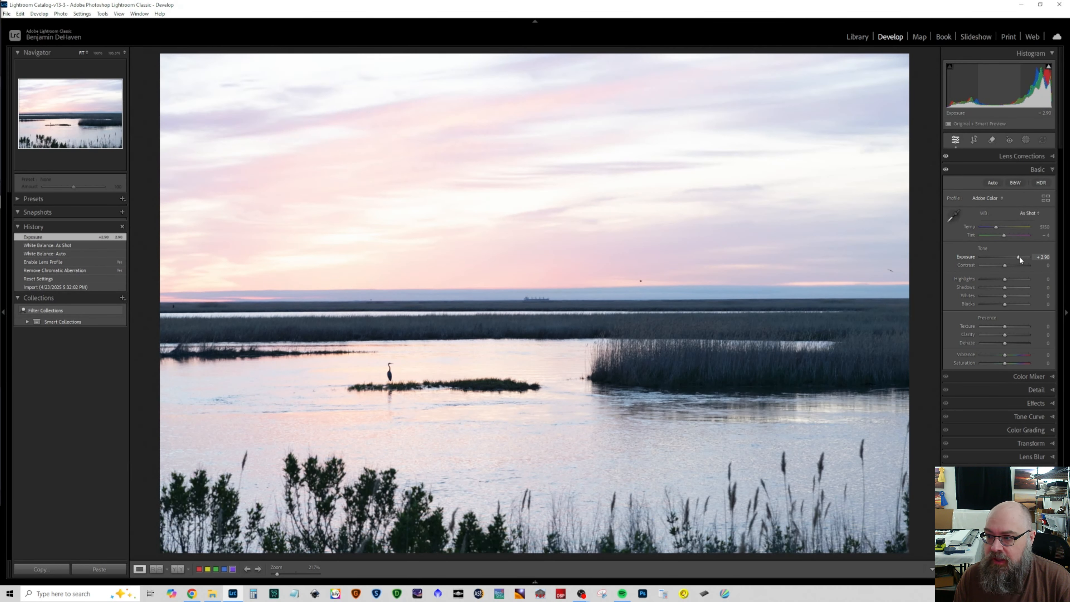
{"action": "left_click_drag", "start_coordinate": [1019, 256], "coordinate": [1007, 255]}
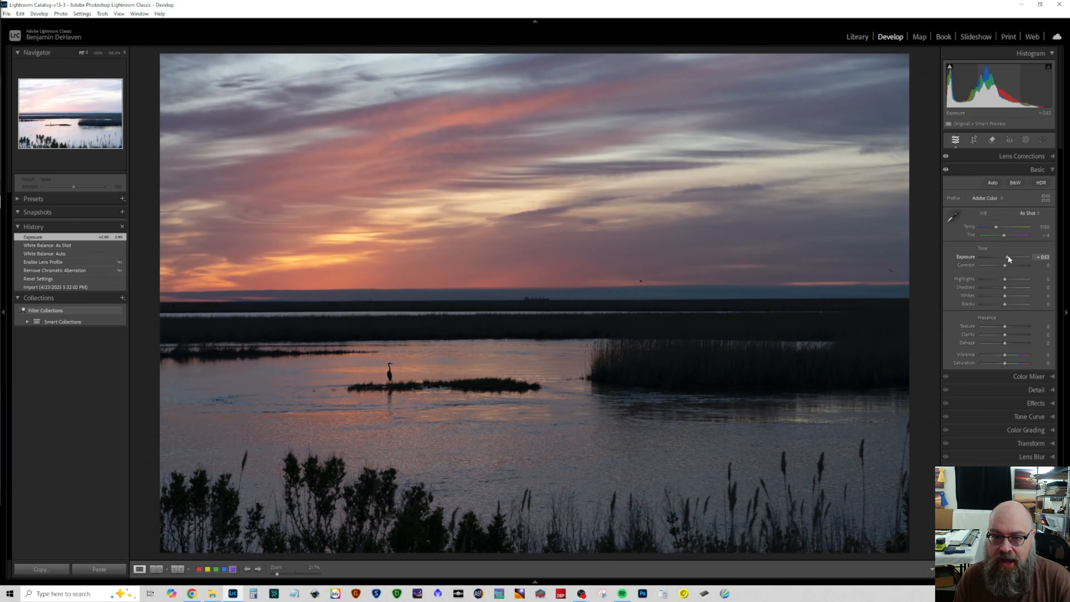
{"action": "left_click_drag", "start_coordinate": [1007, 255], "coordinate": [1007, 255]}
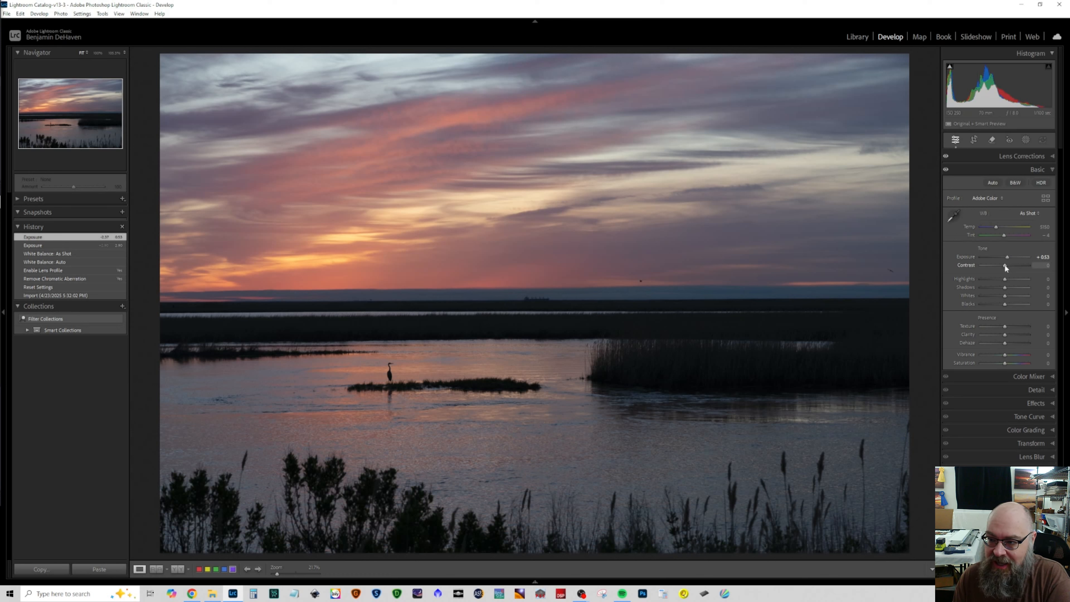
Step: Balance the photo's tones with Highlights at −49, Shadows at +75, Whites at +39 and Blacks at −39
{"action": "mouse_move", "coordinate": [1005, 280]}
{"action": "left_mouse_down"}
{"action": "mouse_move", "coordinate": [989, 279]}
{"action": "mouse_move", "coordinate": [1036, 285]}
{"action": "mouse_move", "coordinate": [988, 283]}
{"action": "mouse_move", "coordinate": [1018, 286]}
{"action": "mouse_move", "coordinate": [999, 294]}
{"action": "mouse_move", "coordinate": [1013, 295]}
{"action": "left_mouse_up"}
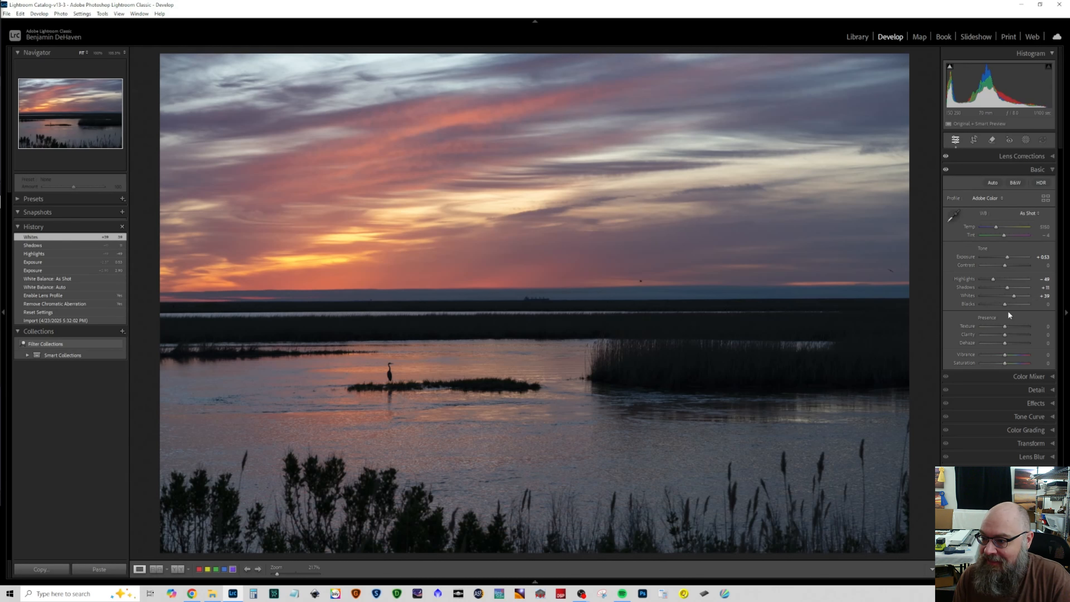
{"action": "left_click_drag", "start_coordinate": [1004, 303], "coordinate": [1023, 292]}
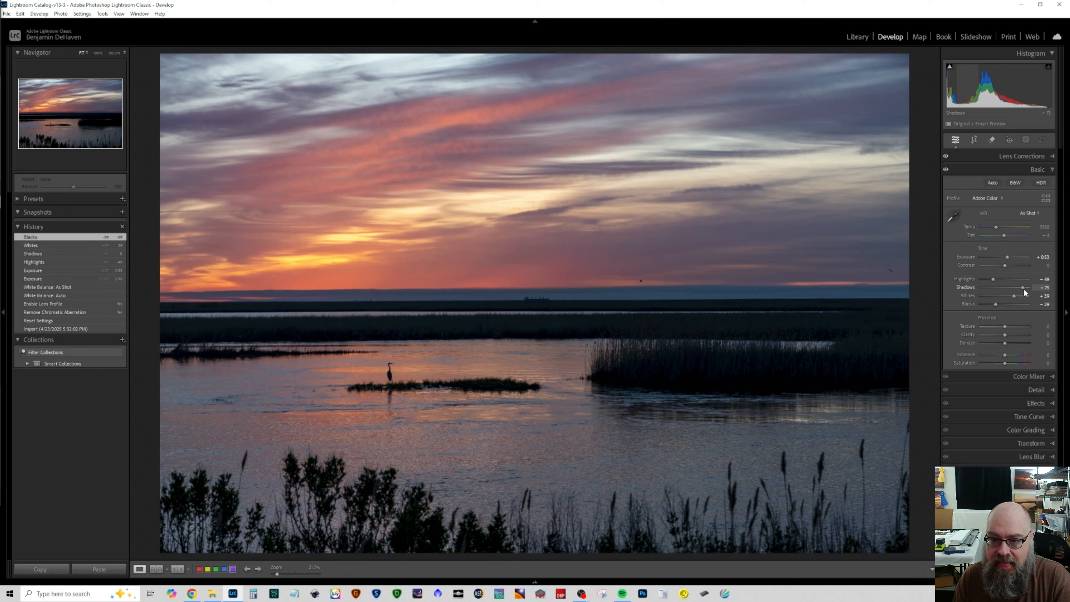
{"action": "left_click_drag", "start_coordinate": [1023, 289], "coordinate": [1023, 289]}
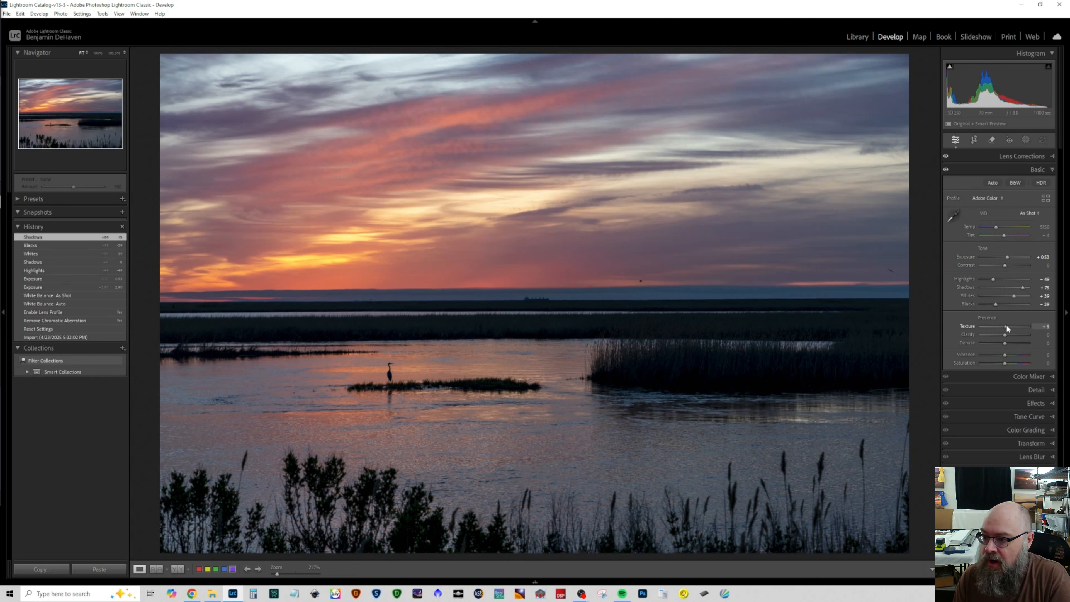
Step: Refine the presence adjustments with Texture at +16, Clarity at −19, Vibrance at −9 and slightly raised Saturation
{"action": "left_click_drag", "start_coordinate": [1008, 323], "coordinate": [996, 334]}
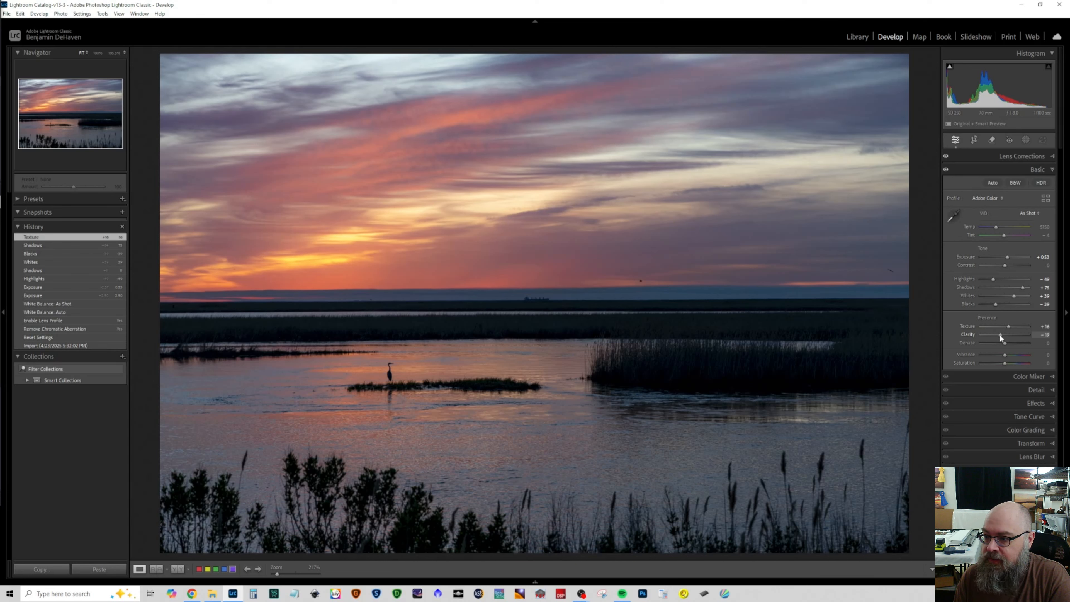
{"action": "left_click_drag", "start_coordinate": [1000, 335], "coordinate": [999, 335]}
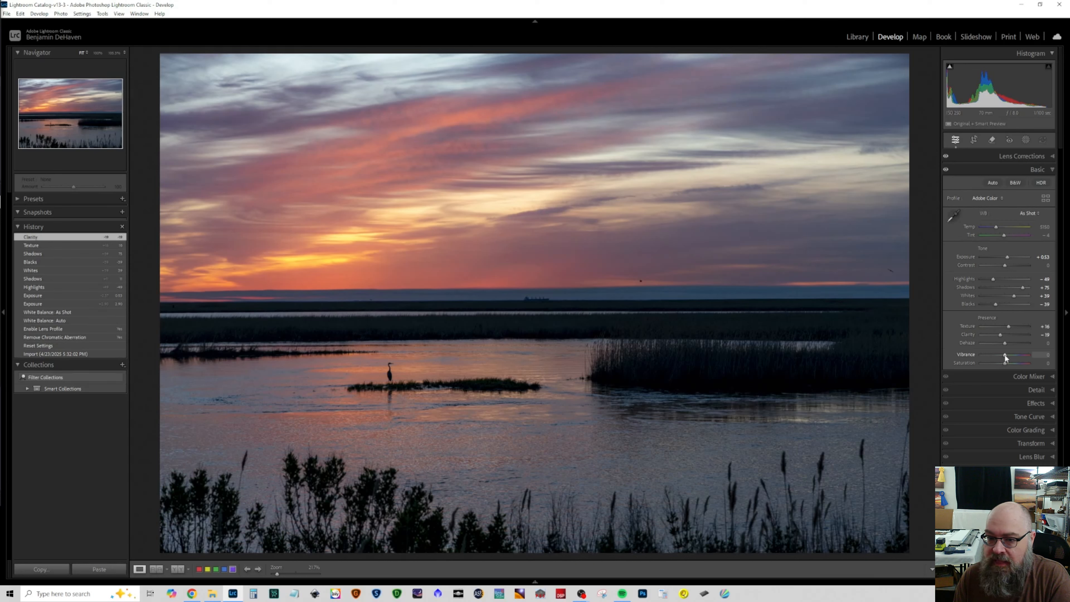
{"action": "left_click_drag", "start_coordinate": [1005, 355], "coordinate": [1002, 357]}
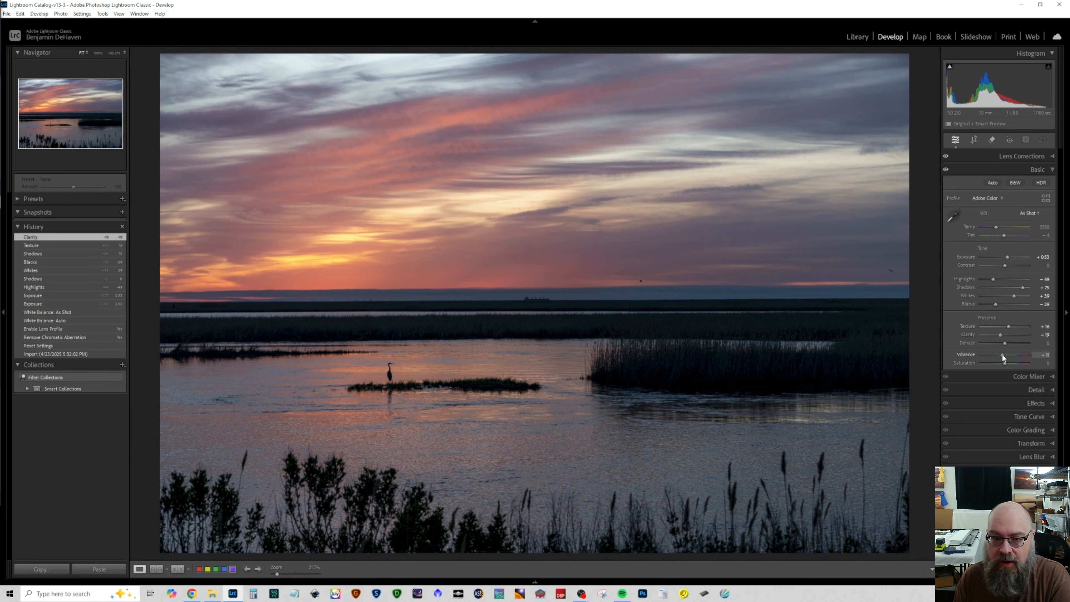
{"action": "left_click_drag", "start_coordinate": [1002, 354], "coordinate": [1005, 355]}
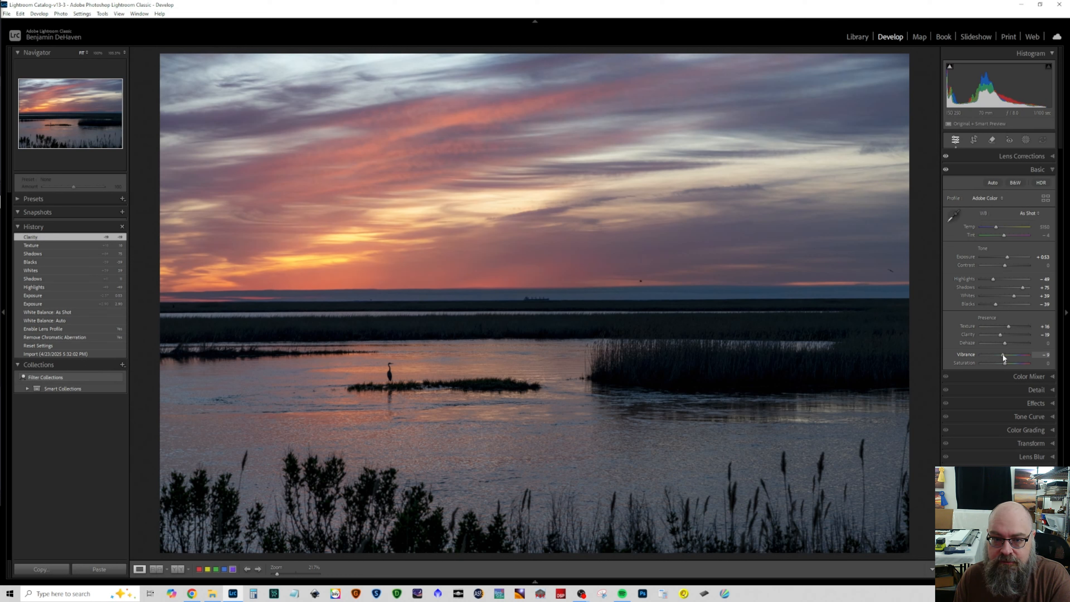
{"action": "left_click_drag", "start_coordinate": [1002, 353], "coordinate": [1002, 354]}
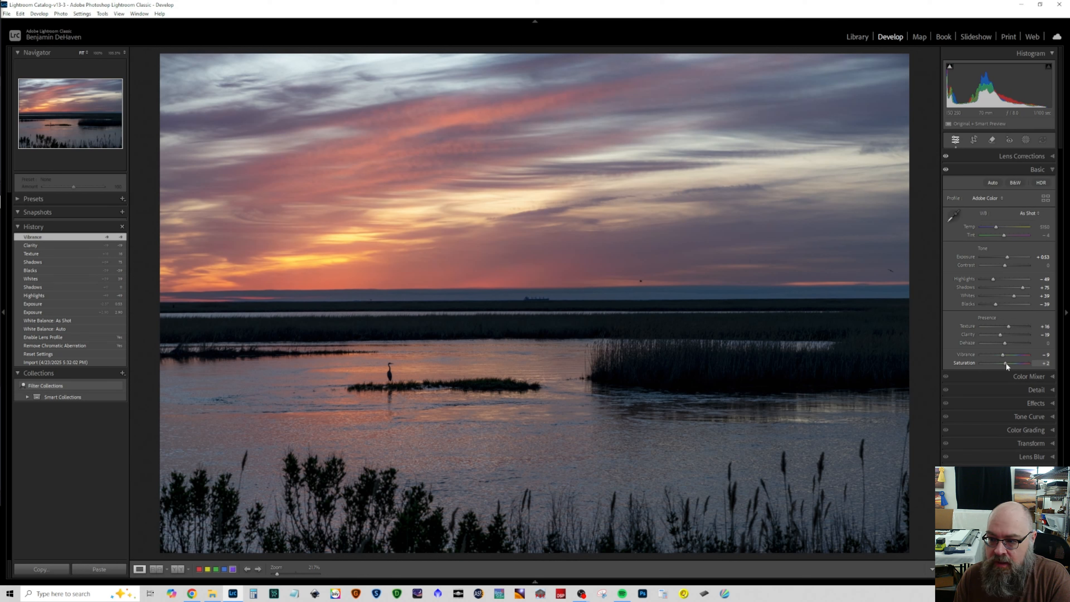
{"action": "left_click_drag", "start_coordinate": [1005, 364], "coordinate": [1006, 364]}
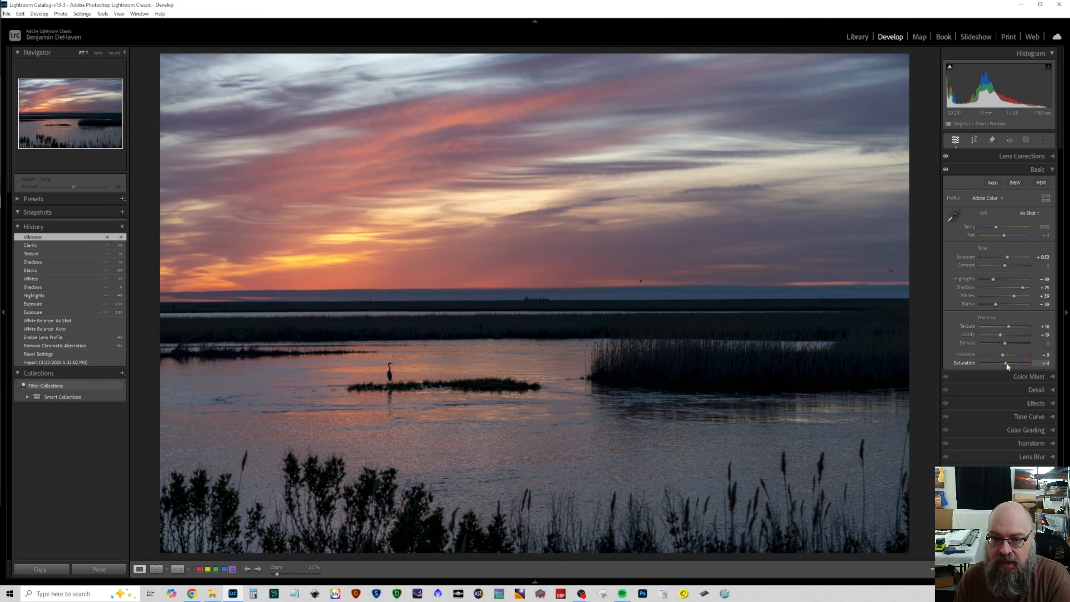
{"action": "left_click", "coordinate": [1001, 168]}
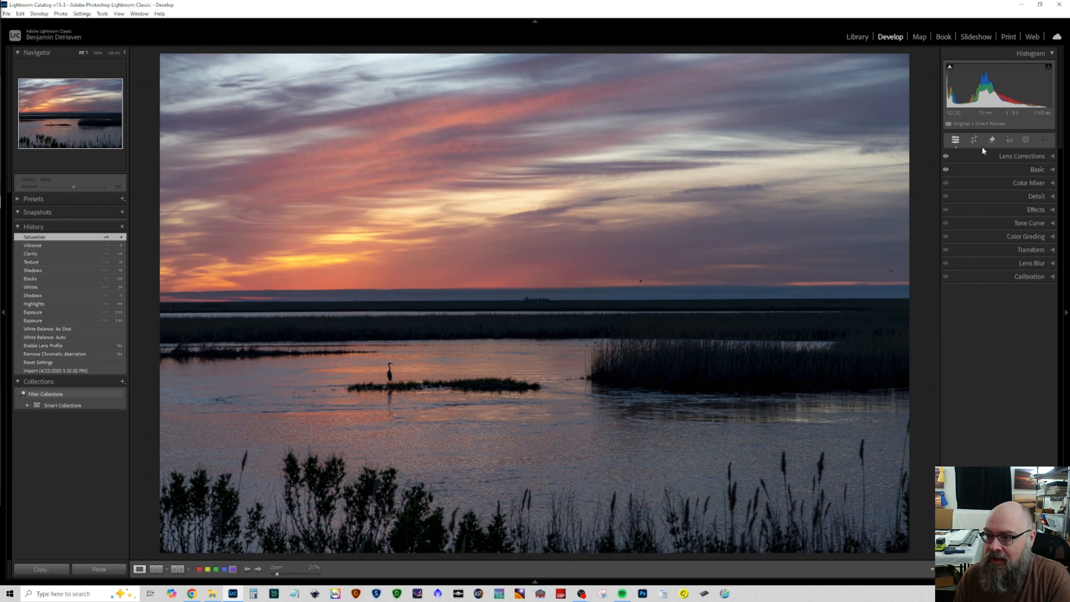
Step: Crop the photo to a 2 x 1 aspect ratio, framing the sky and water while excluding the foreground bushes
{"action": "left_click", "coordinate": [973, 139]}
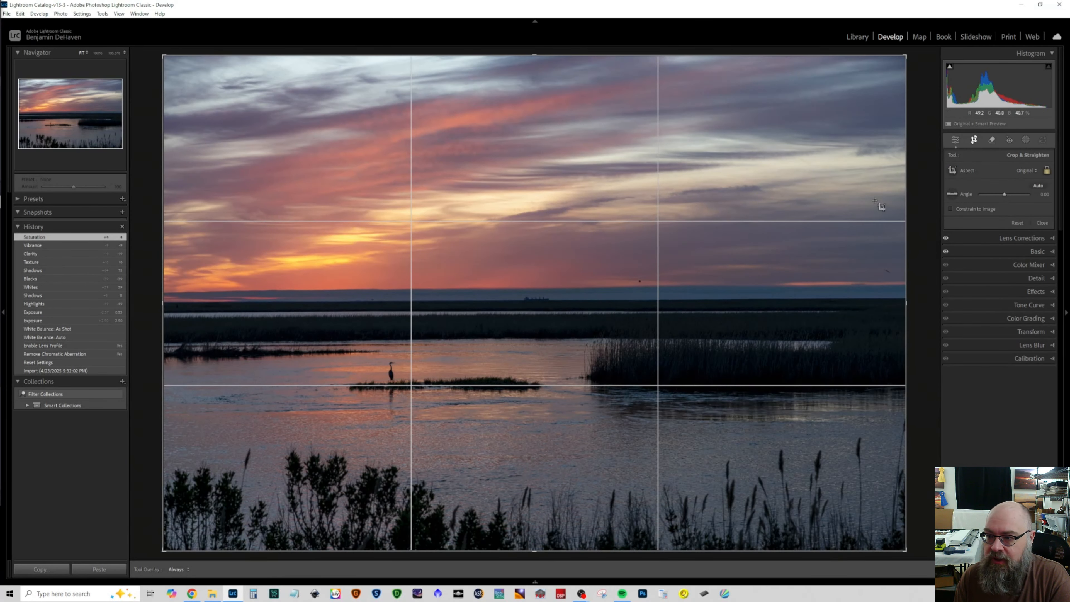
{"action": "left_click", "coordinate": [1024, 171]}
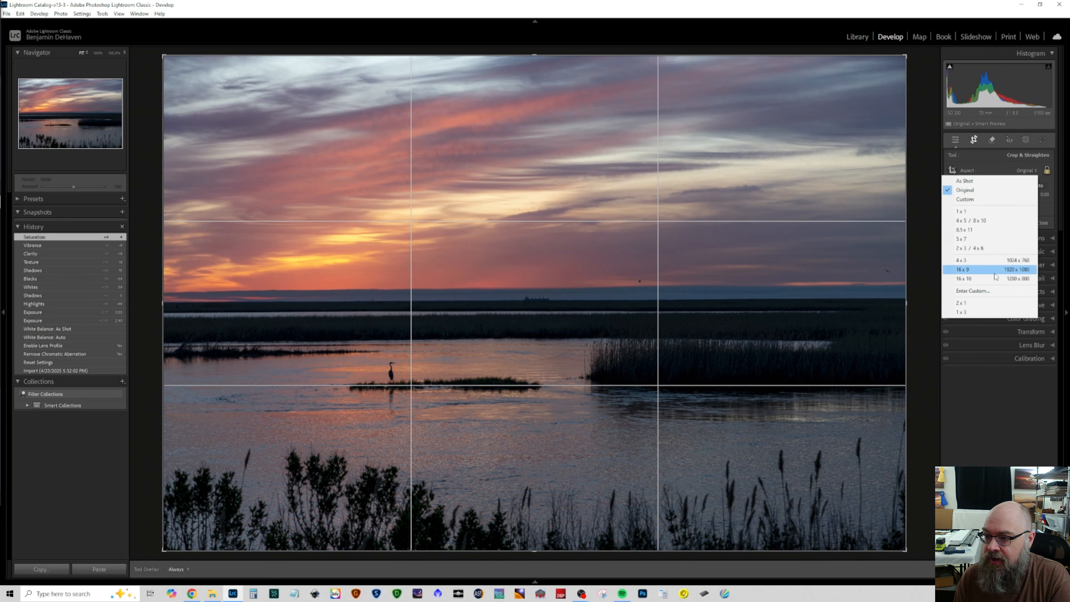
{"action": "left_click", "coordinate": [988, 303]}
{"action": "left_click_drag", "start_coordinate": [551, 300], "coordinate": [563, 352]}
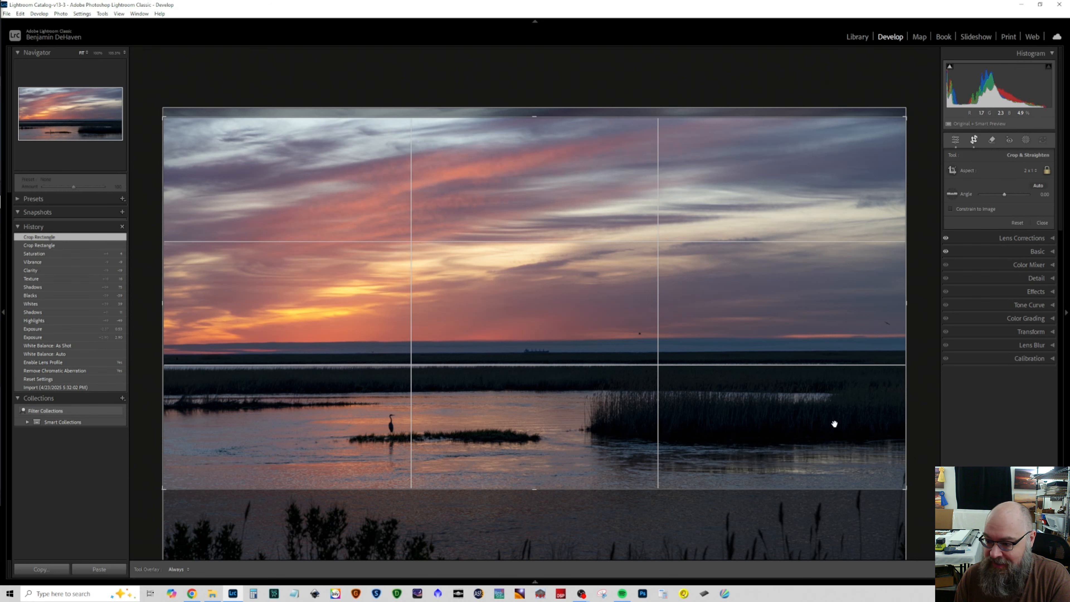
{"action": "left_click", "coordinate": [1042, 224]}
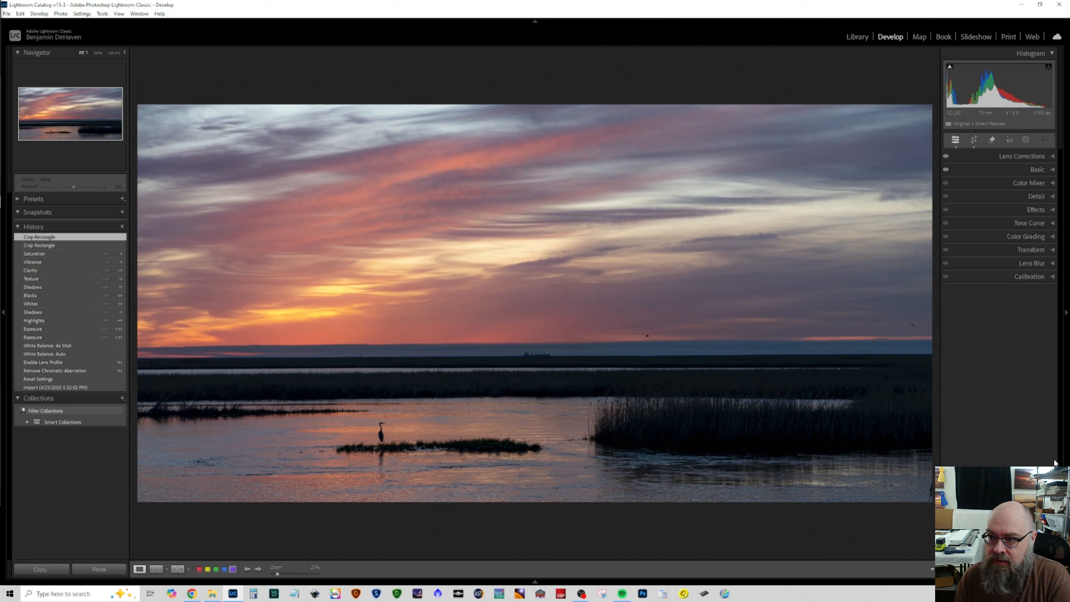
Step: Check the photo with Visualize Spots and heal away the two small birds above the horizon
{"action": "left_click", "coordinate": [991, 141]}
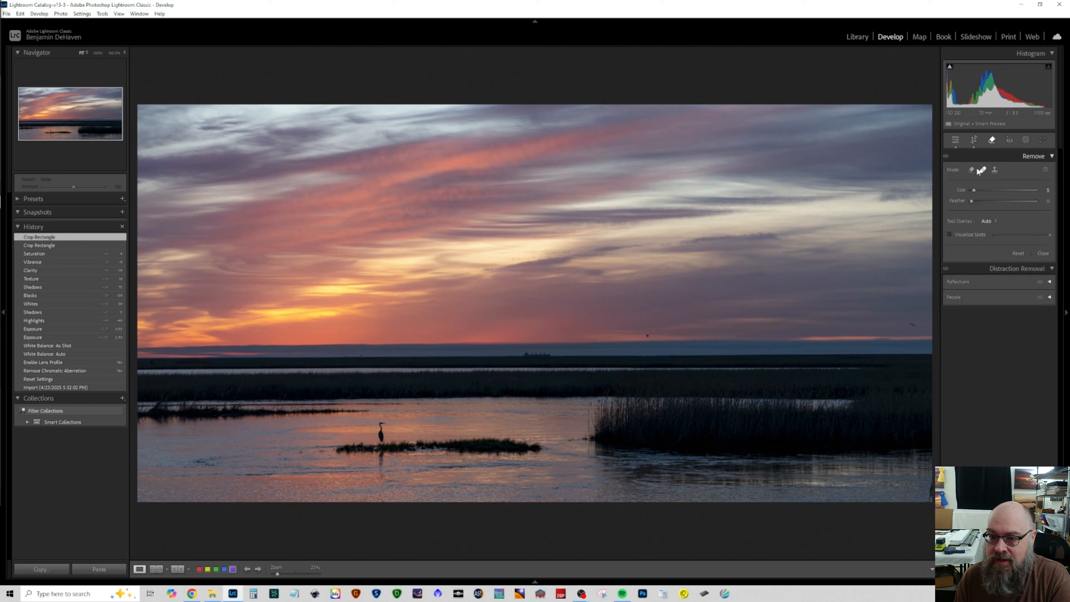
{"action": "left_click", "coordinate": [950, 235]}
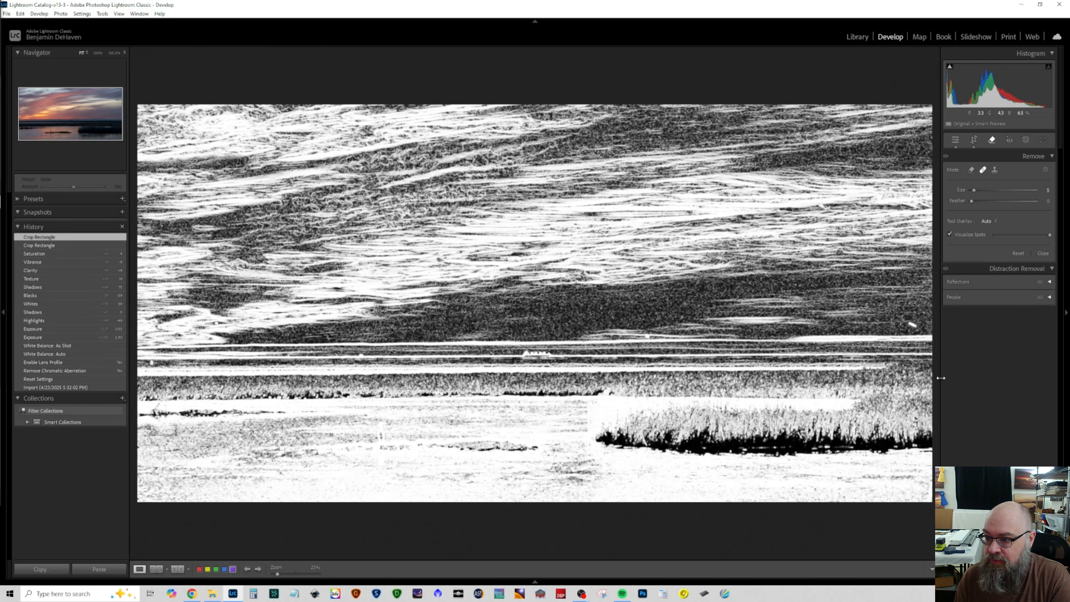
{"action": "left_click", "coordinate": [959, 236]}
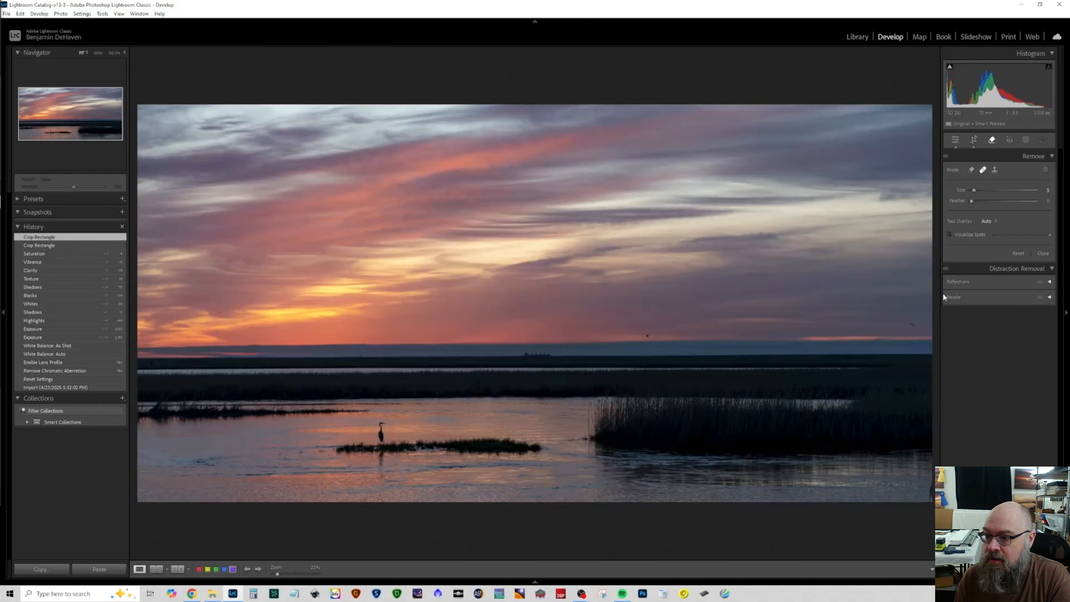
{"action": "left_click", "coordinate": [911, 324]}
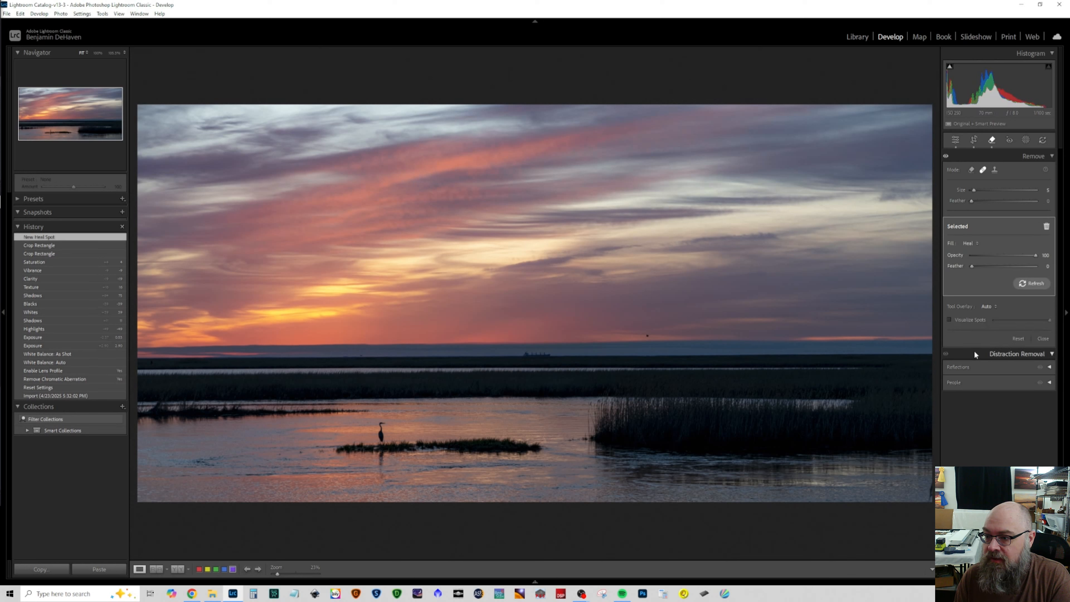
{"action": "key", "text": "bracketleft"}
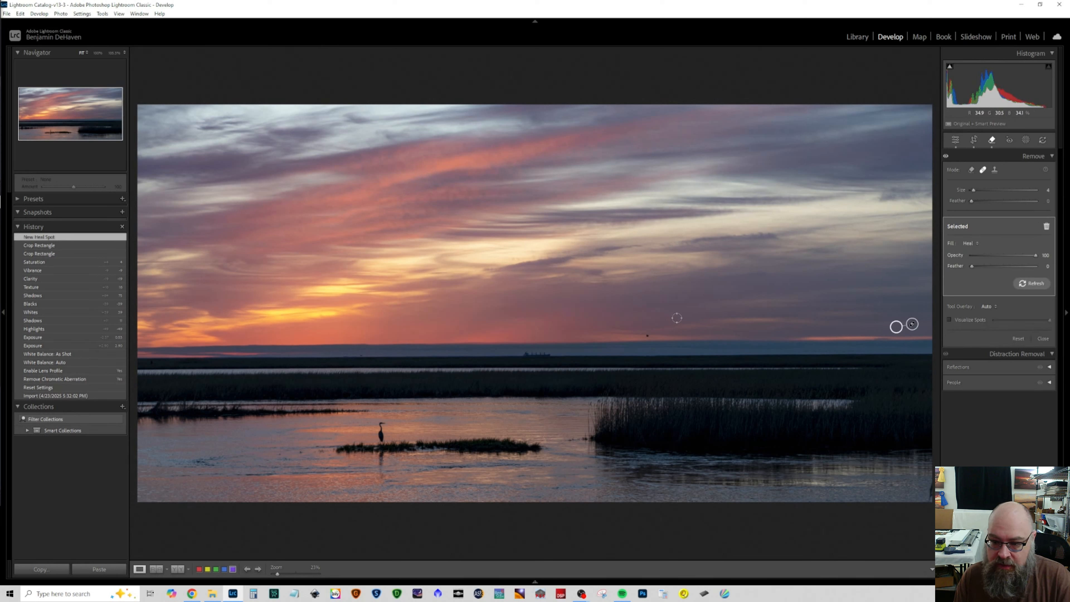
{"action": "left_click", "coordinate": [648, 335]}
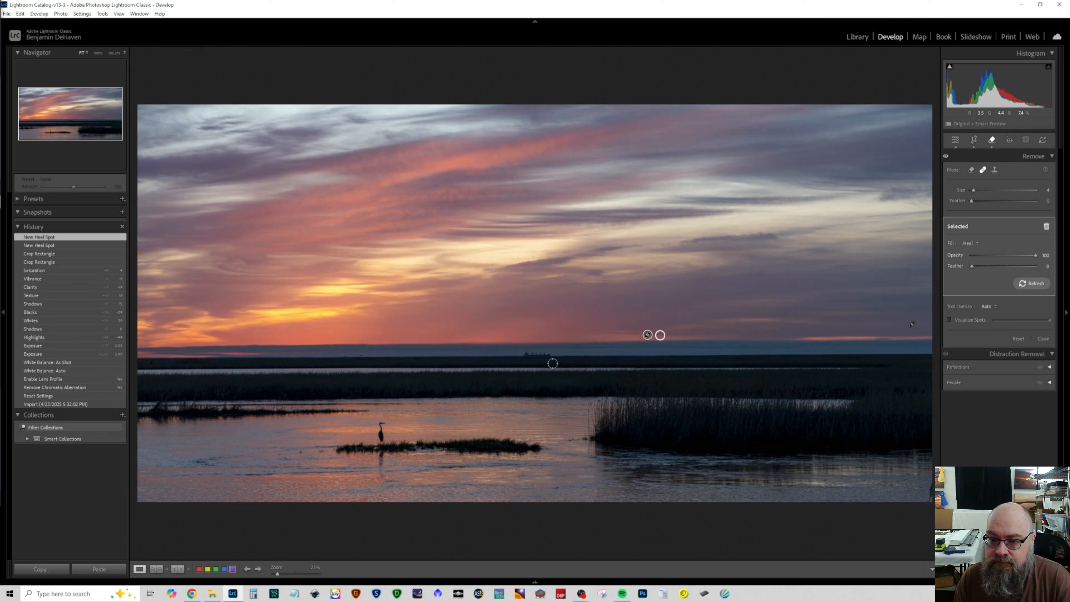
Step: Heal away the distant ship on the horizon and the dark plant tip in the photo's lower-right corner
{"action": "left_click_drag", "start_coordinate": [553, 355], "coordinate": [515, 355]}
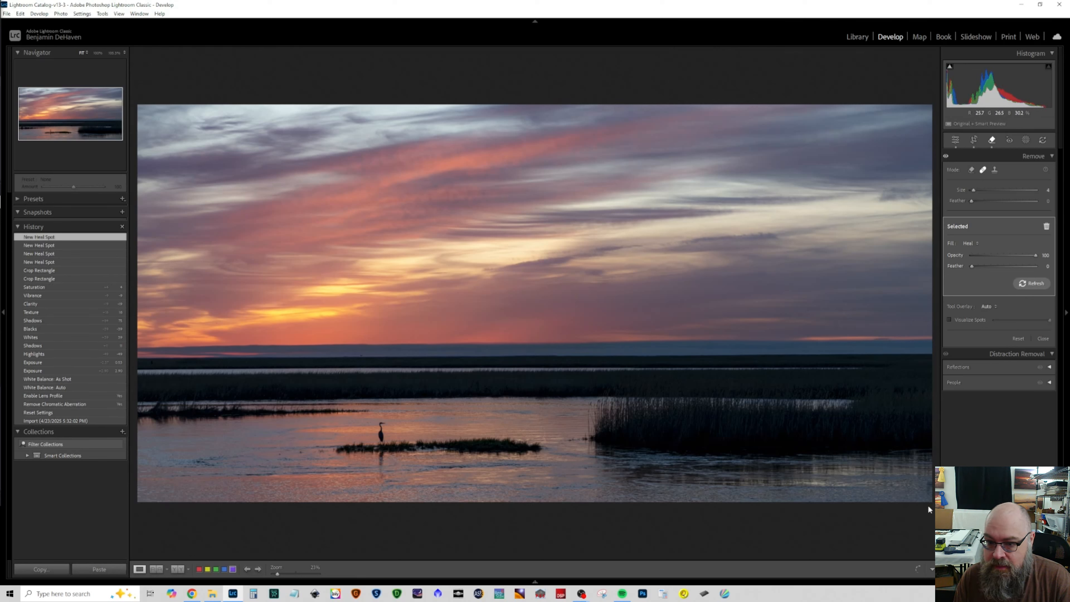
{"action": "left_click_drag", "start_coordinate": [926, 494], "coordinate": [909, 475]}
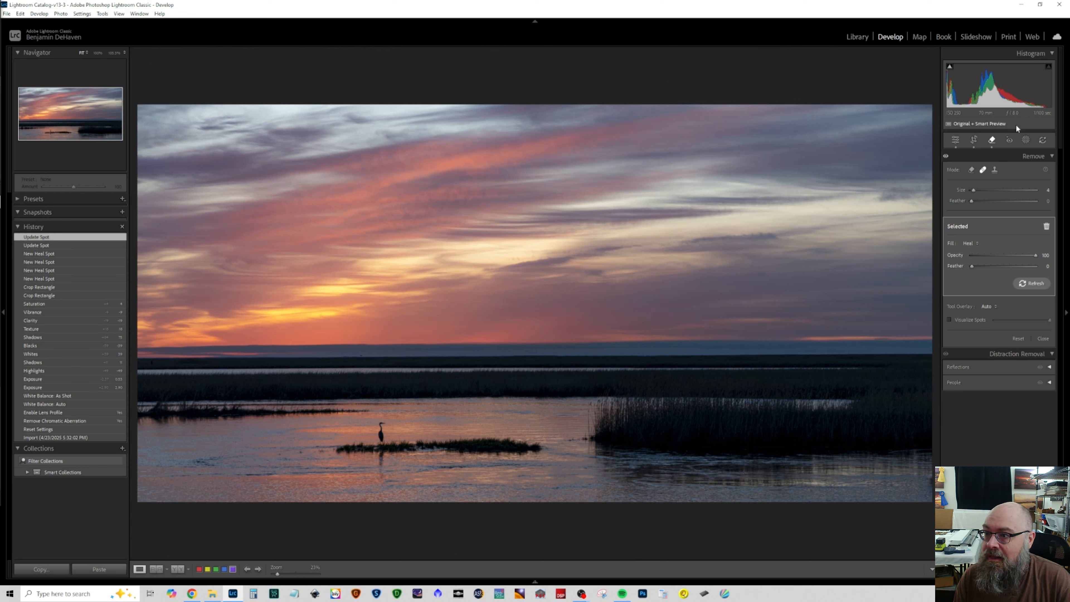
{"action": "left_click", "coordinate": [956, 140]}
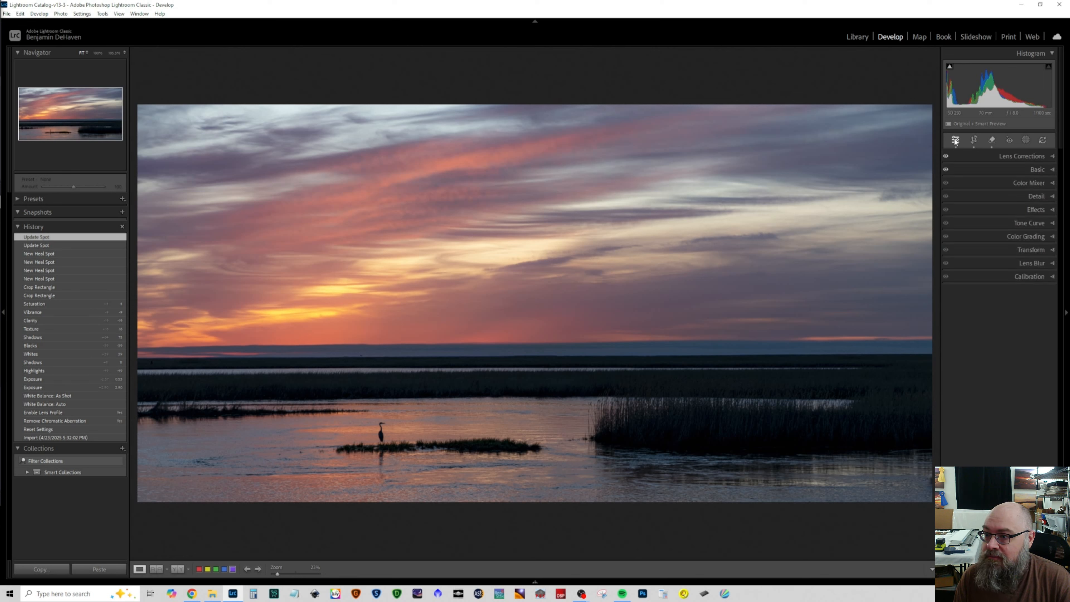
Step: Set the Color Mixer's Blue saturation to +10
{"action": "left_click", "coordinate": [1031, 186]}
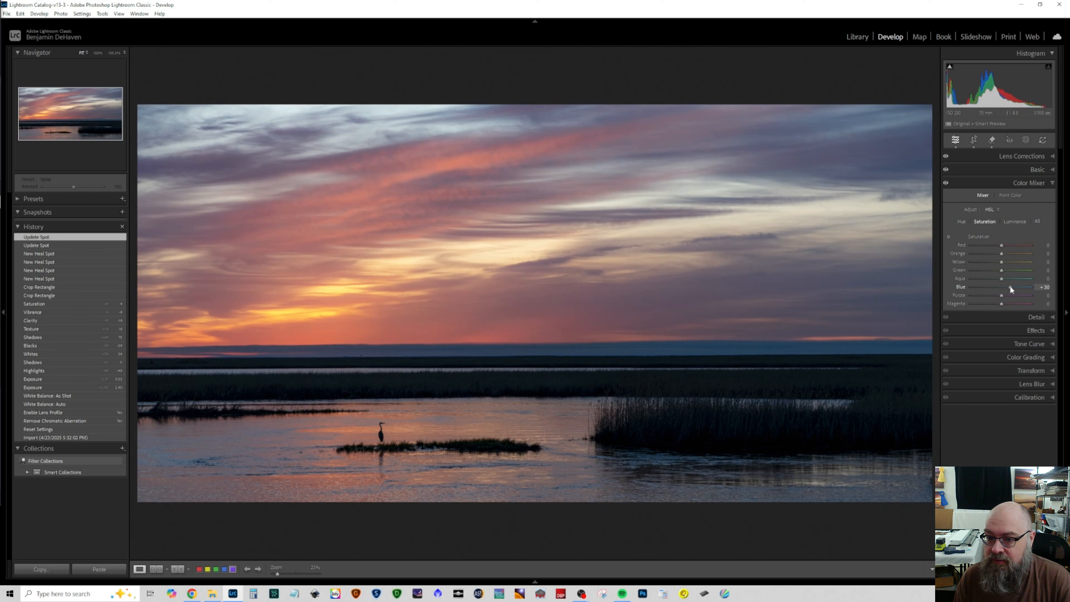
{"action": "mouse_move", "coordinate": [1013, 286]}
{"action": "left_mouse_down"}
{"action": "mouse_move", "coordinate": [987, 284]}
{"action": "mouse_move", "coordinate": [1015, 287]}
{"action": "mouse_move", "coordinate": [1004, 285]}
{"action": "left_mouse_up"}
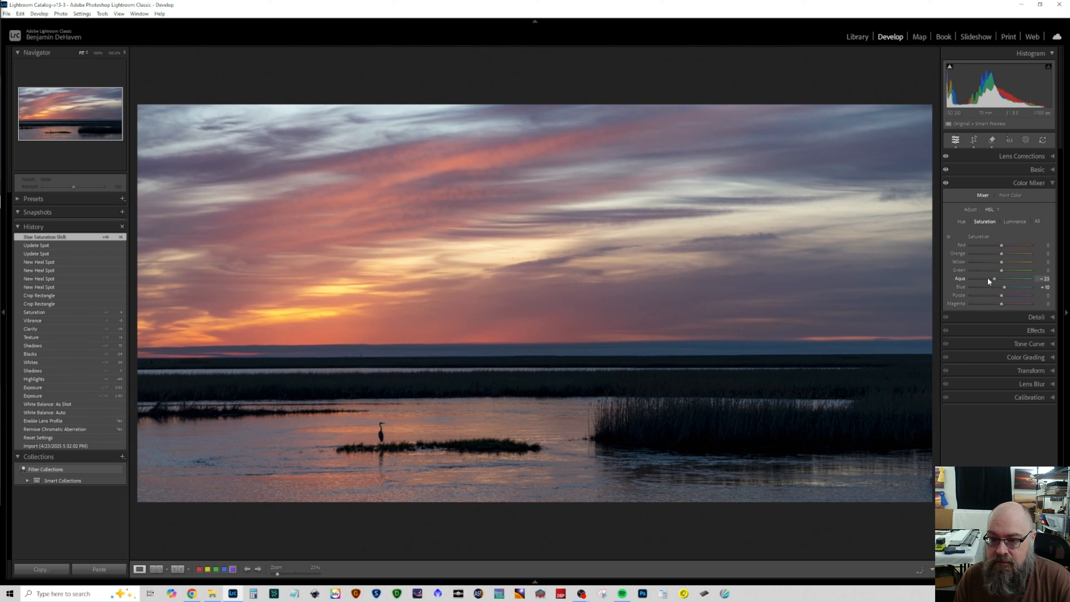
Step: Try saturation shifts on Aqua, Green, Purple and Magenta, resetting each of them to 0
{"action": "left_click_drag", "start_coordinate": [1004, 279], "coordinate": [1004, 279]}
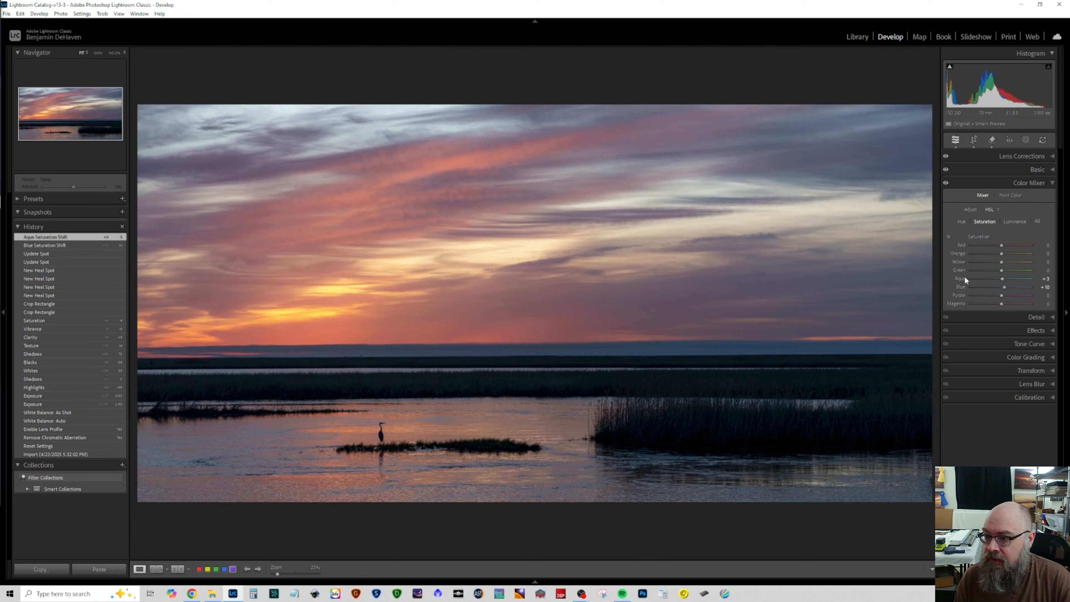
{"action": "double_click", "coordinate": [963, 278]}
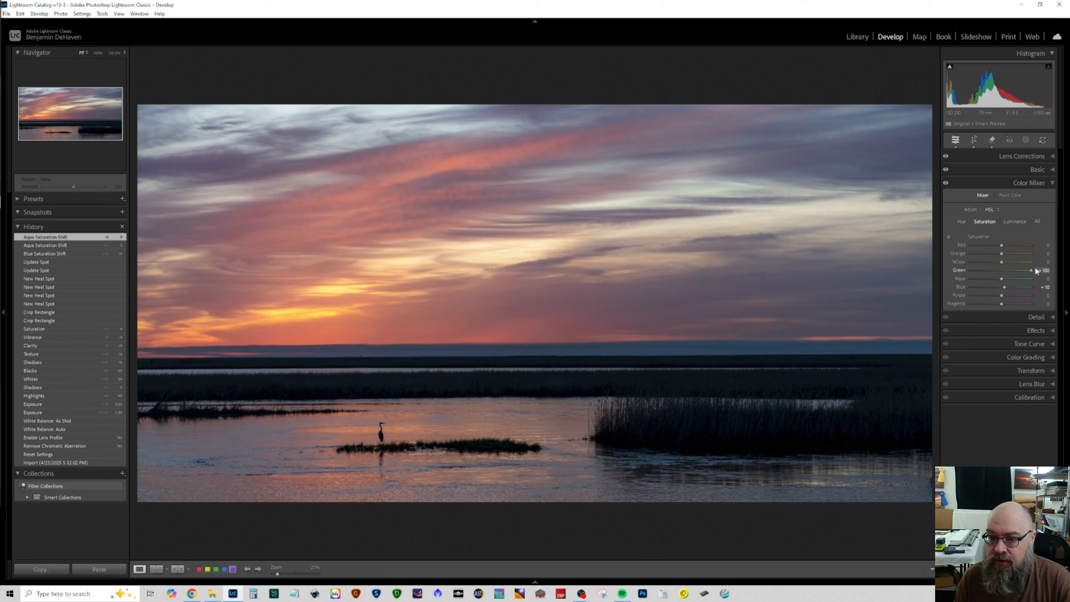
{"action": "left_click_drag", "start_coordinate": [960, 267], "coordinate": [959, 268]}
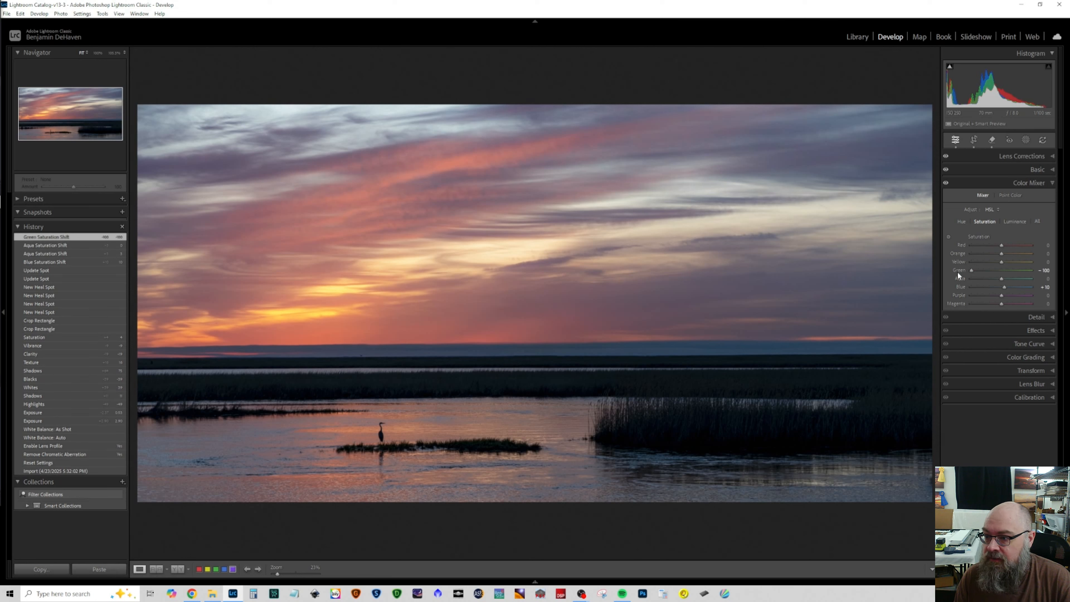
{"action": "double_click", "coordinate": [957, 271]}
{"action": "mouse_move", "coordinate": [1002, 296]}
{"action": "left_mouse_down"}
{"action": "mouse_move", "coordinate": [1023, 296]}
{"action": "mouse_move", "coordinate": [970, 295]}
{"action": "mouse_move", "coordinate": [985, 295]}
{"action": "left_mouse_up"}
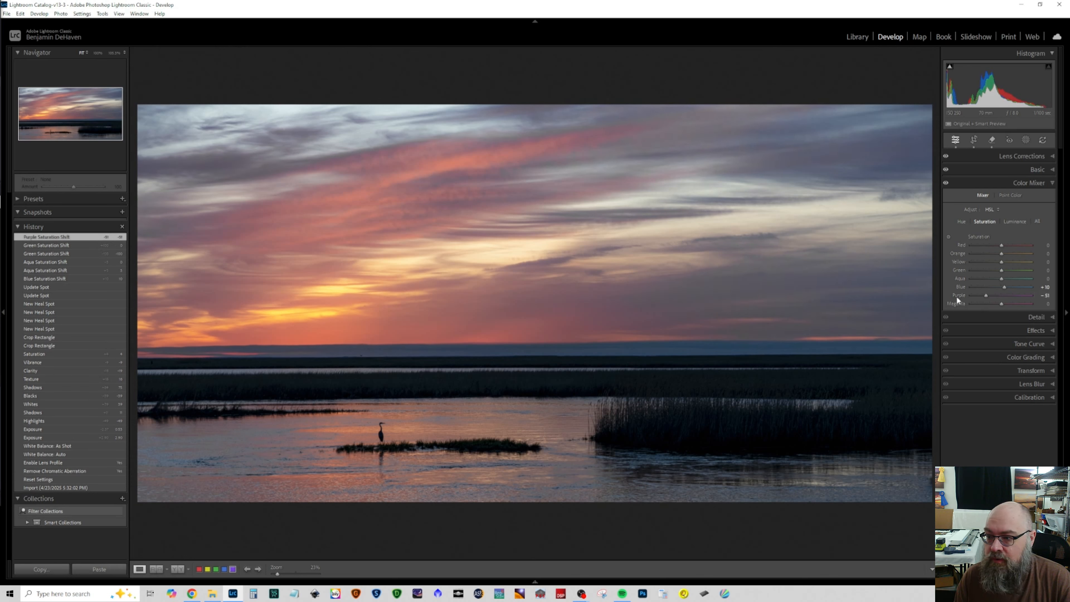
{"action": "double_click", "coordinate": [956, 295]}
{"action": "mouse_move", "coordinate": [1001, 304]}
{"action": "left_mouse_down"}
{"action": "mouse_move", "coordinate": [1042, 308]}
{"action": "mouse_move", "coordinate": [1017, 304]}
{"action": "left_mouse_up"}
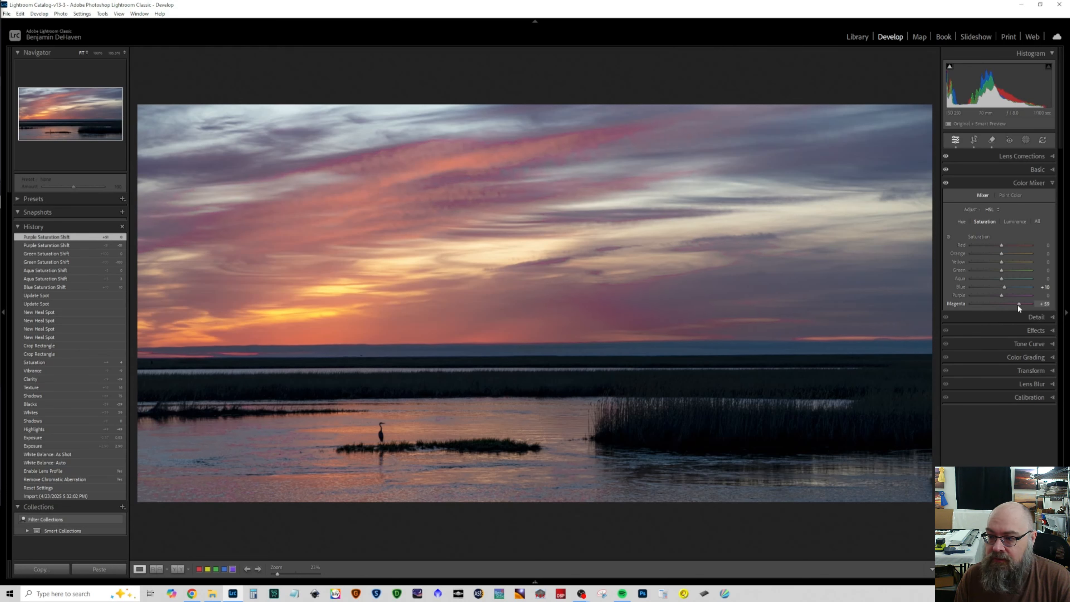
{"action": "double_click", "coordinate": [960, 303]}
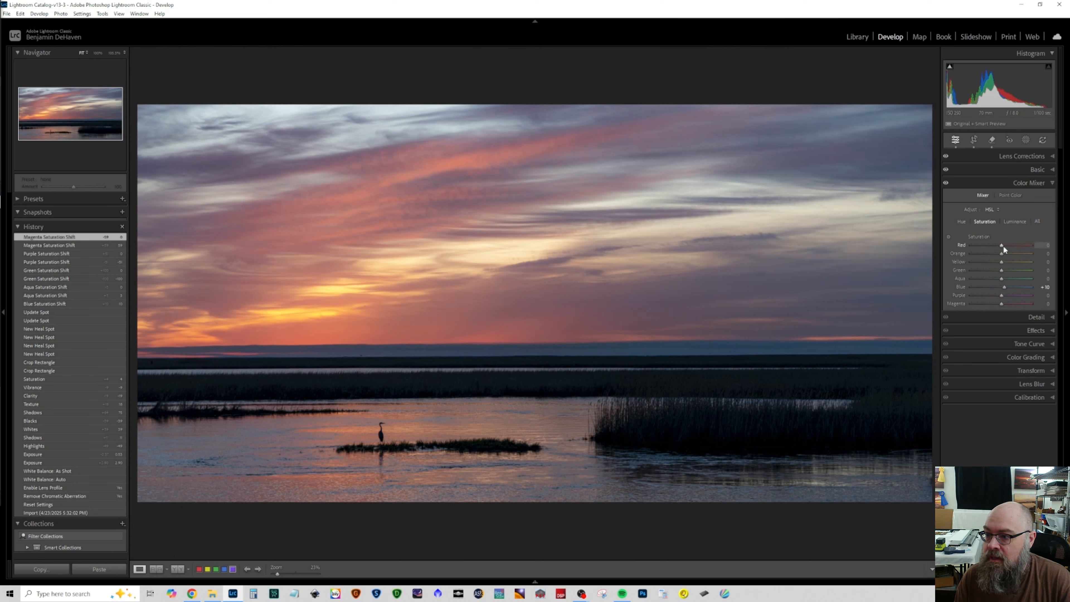
Step: Set the Color Mixer saturation to +12 for Red, −1 for Orange and −5 for Yellow
{"action": "left_click_drag", "start_coordinate": [1001, 244], "coordinate": [1012, 250]}
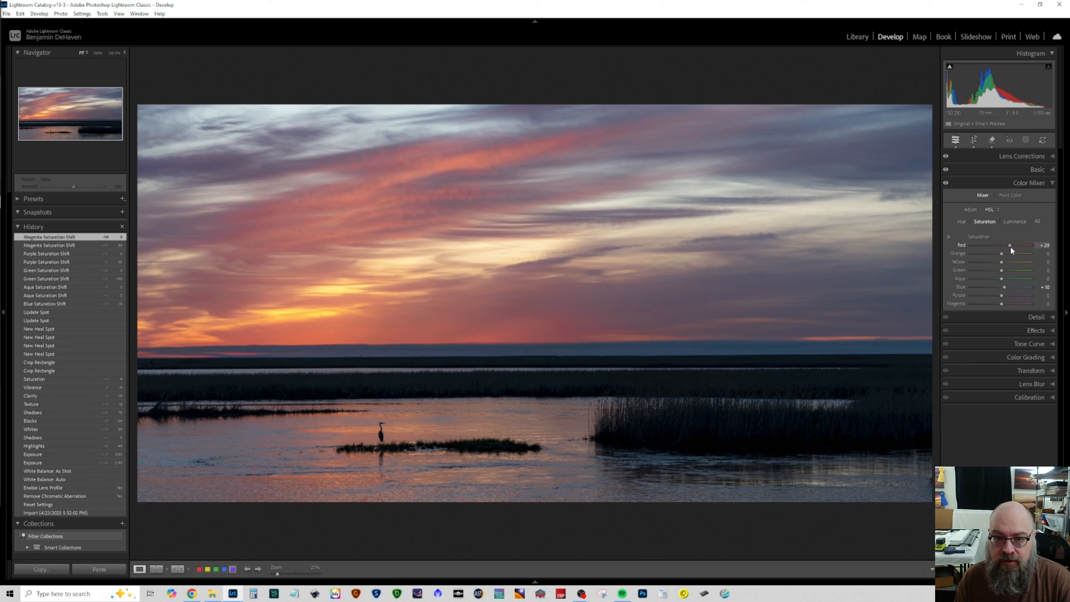
{"action": "left_click_drag", "start_coordinate": [1006, 246], "coordinate": [998, 253]}
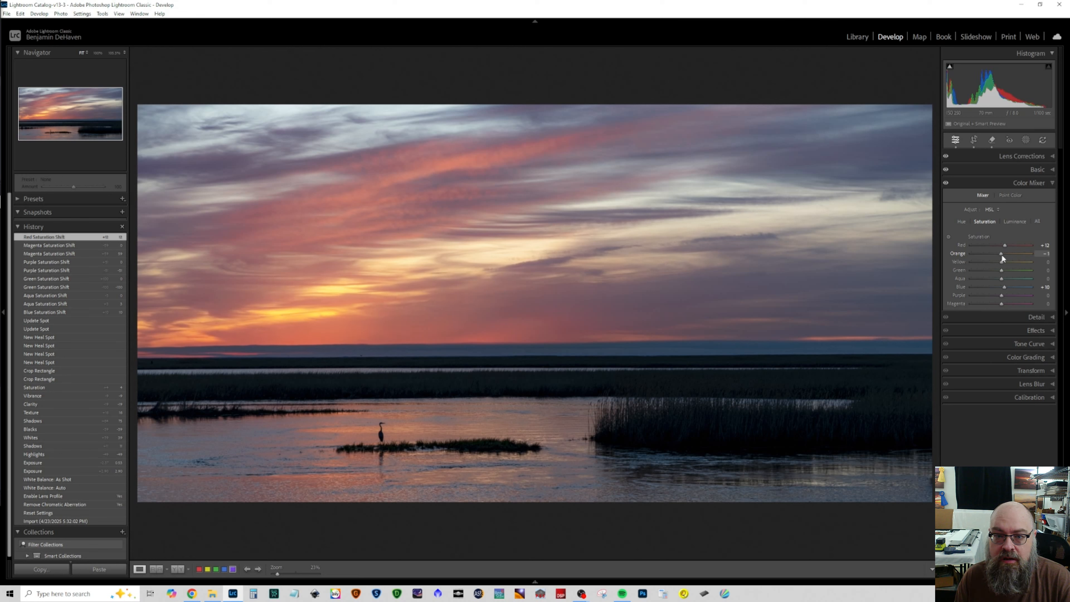
{"action": "left_click_drag", "start_coordinate": [1001, 254], "coordinate": [1001, 254]}
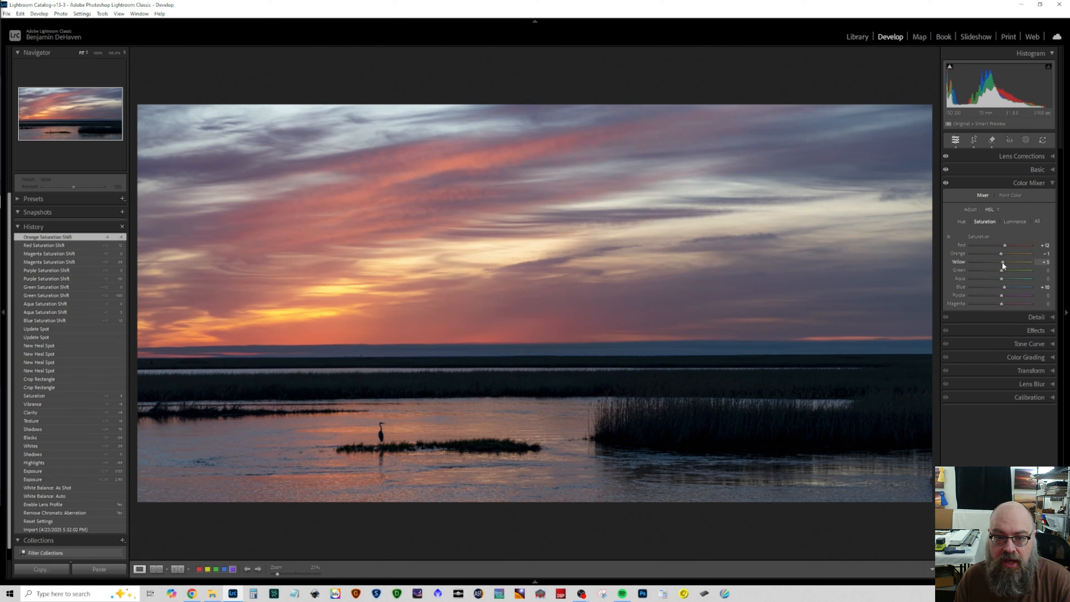
{"action": "left_click_drag", "start_coordinate": [999, 263], "coordinate": [999, 263]}
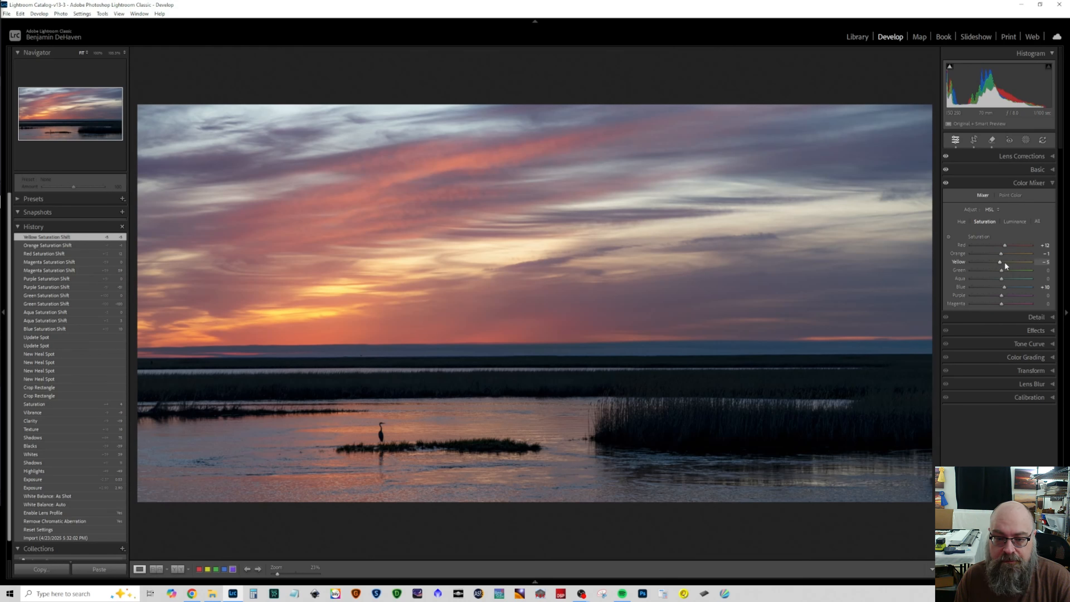
{"action": "left_click", "coordinate": [1029, 184]}
Step: Examine the heron and surrounding water at 100% for noise, and enable Denoise on the photo
{"action": "left_click", "coordinate": [1036, 196]}
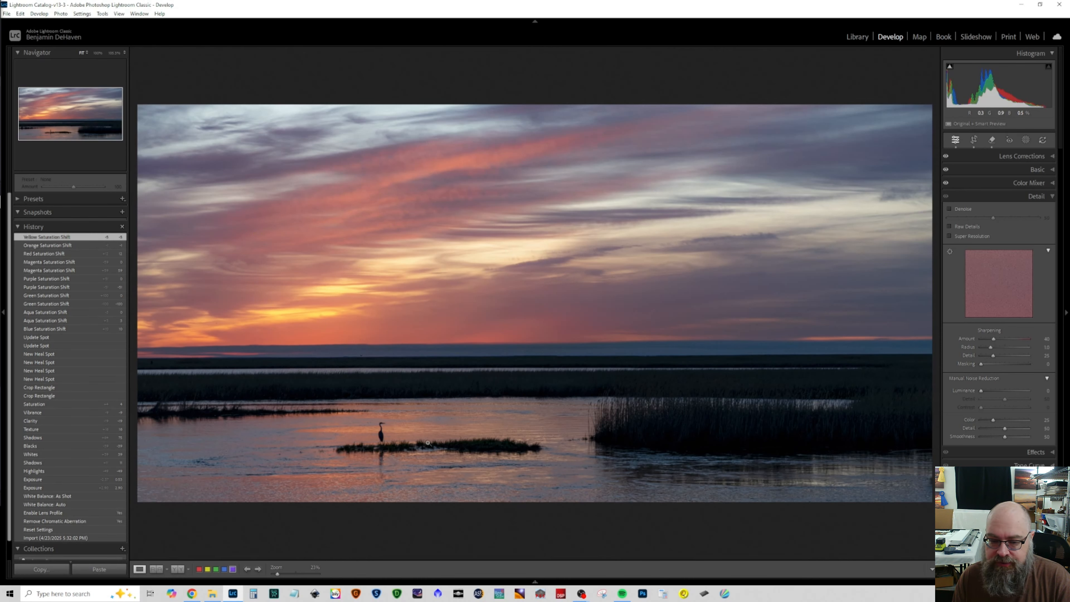
{"action": "left_click", "coordinate": [379, 433]}
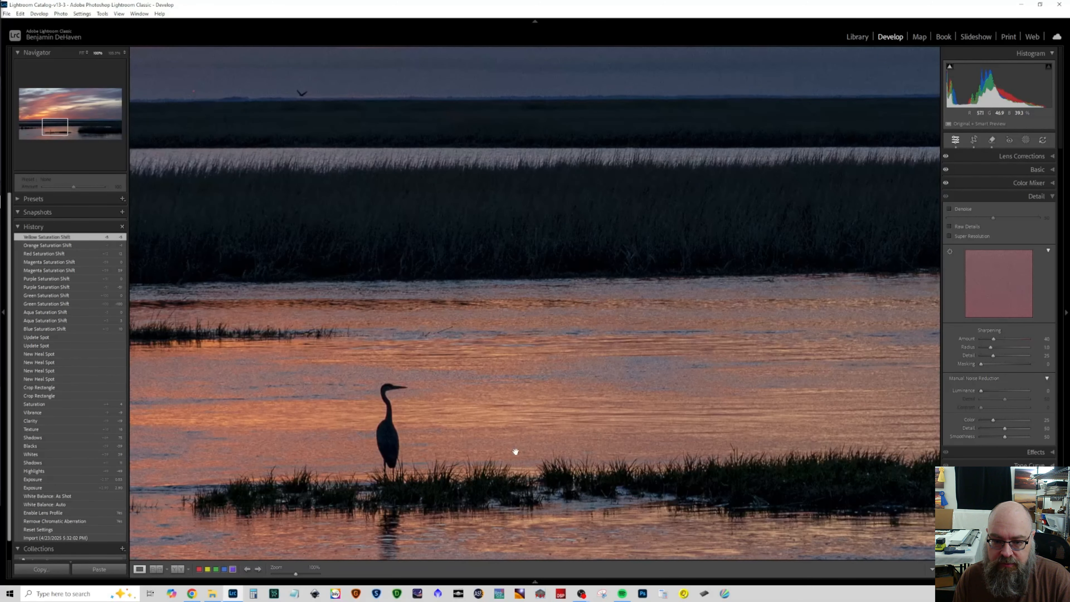
{"action": "left_click", "coordinate": [389, 445]}
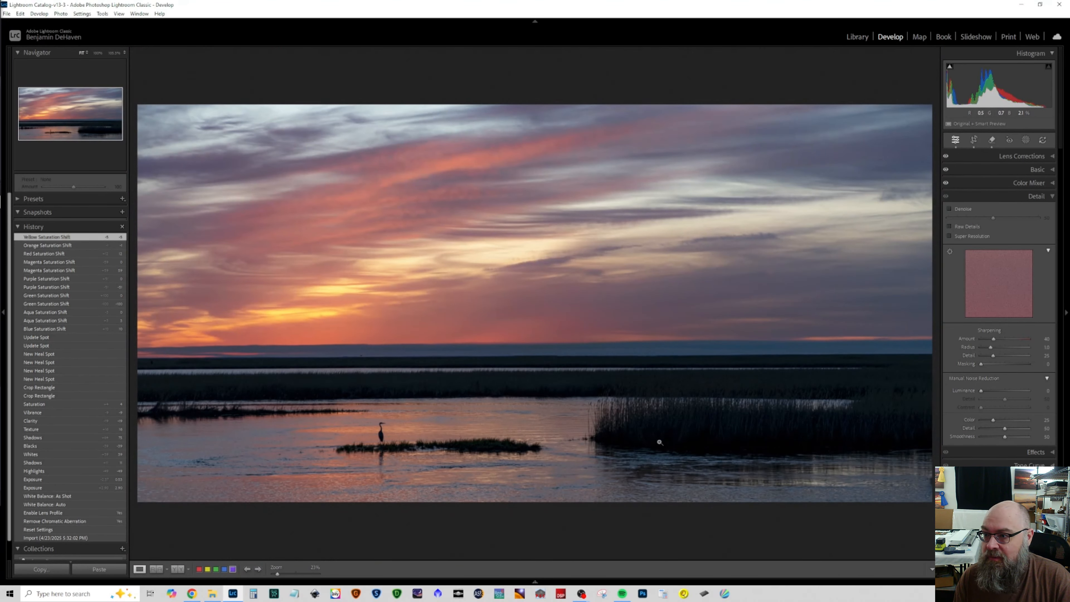
{"action": "left_click", "coordinate": [948, 209]}
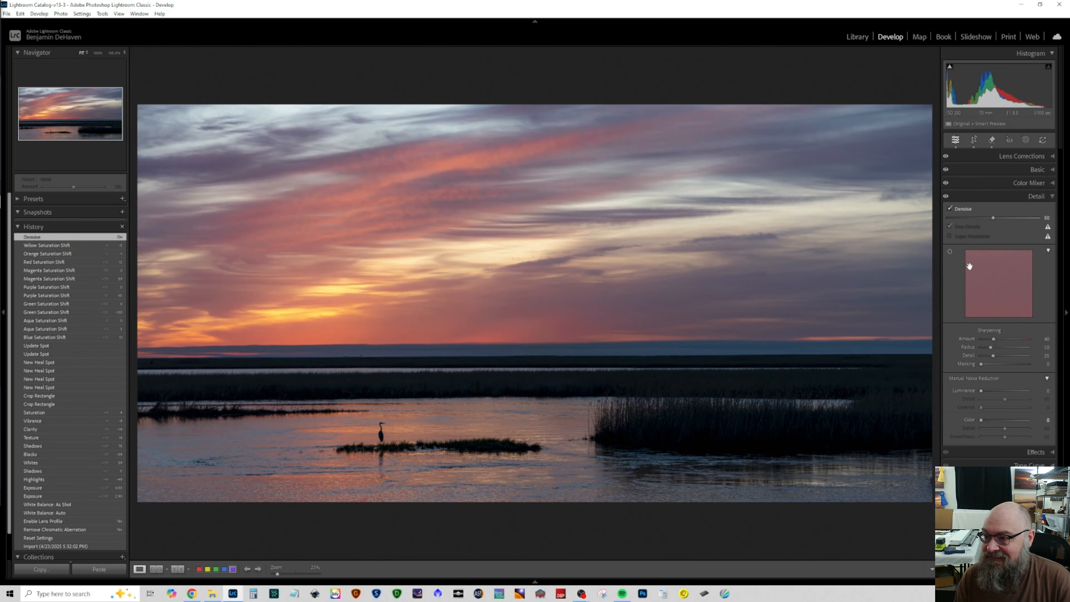
Step: Inspect the denoised sky, marsh and heron at 100%, reduce the Denoise amount to 35 and recheck the clouds
{"action": "left_click", "coordinate": [430, 281]}
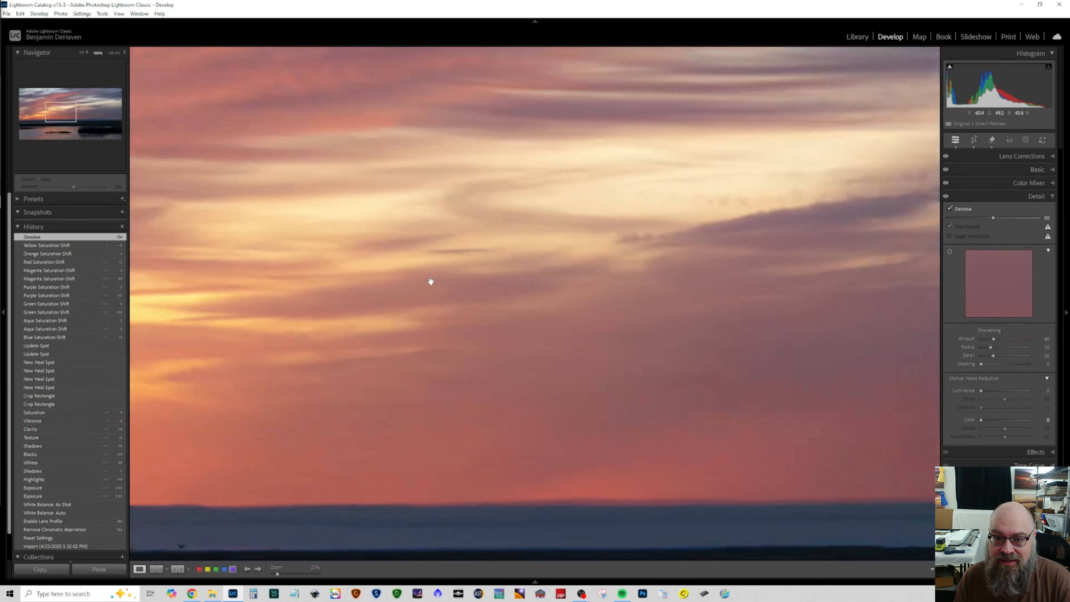
{"action": "left_click_drag", "start_coordinate": [447, 380], "coordinate": [440, 193]}
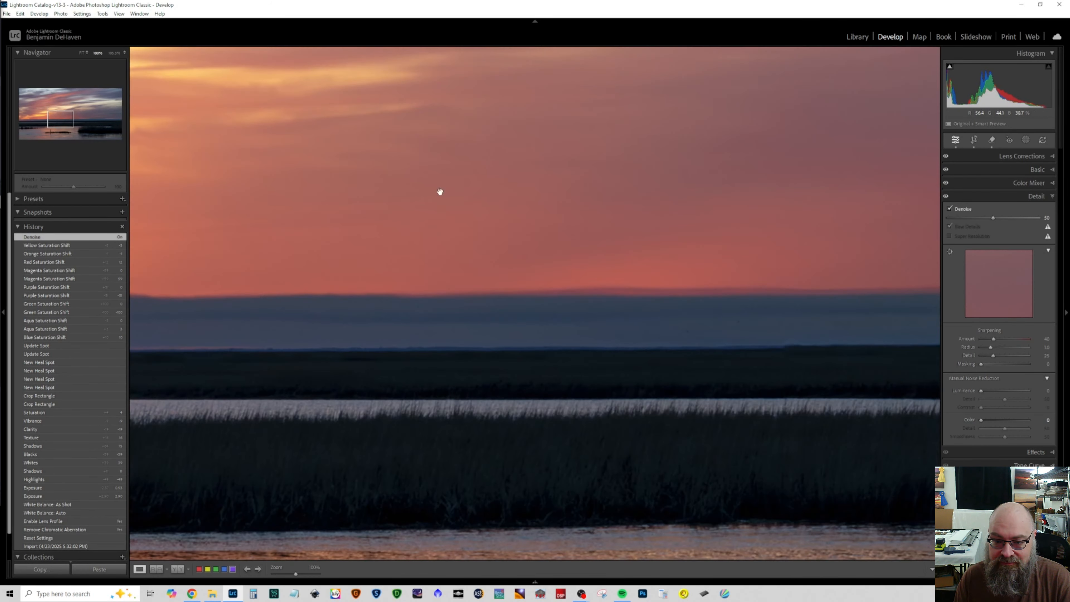
{"action": "left_click", "coordinate": [449, 98]}
{"action": "left_click", "coordinate": [372, 439]}
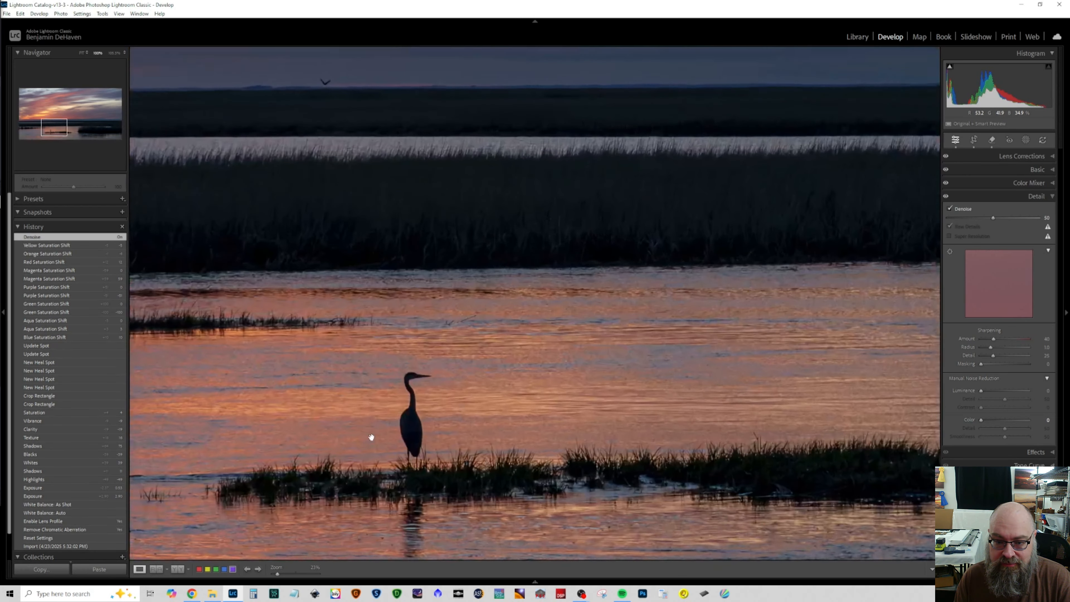
{"action": "left_click", "coordinate": [408, 434]}
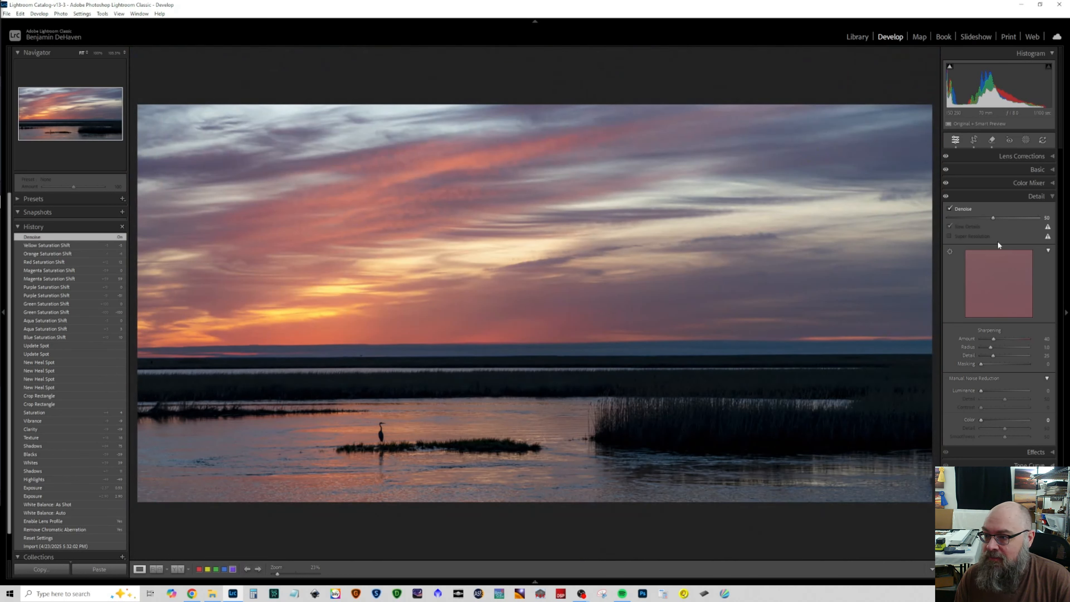
{"action": "left_click_drag", "start_coordinate": [994, 216], "coordinate": [978, 216]}
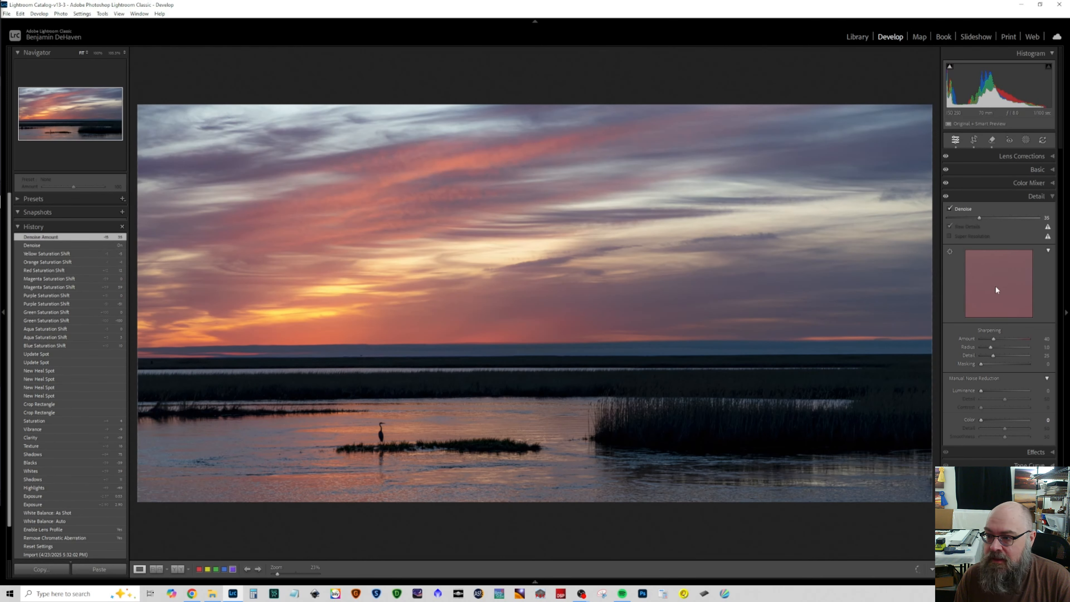
{"action": "left_click", "coordinate": [409, 210]}
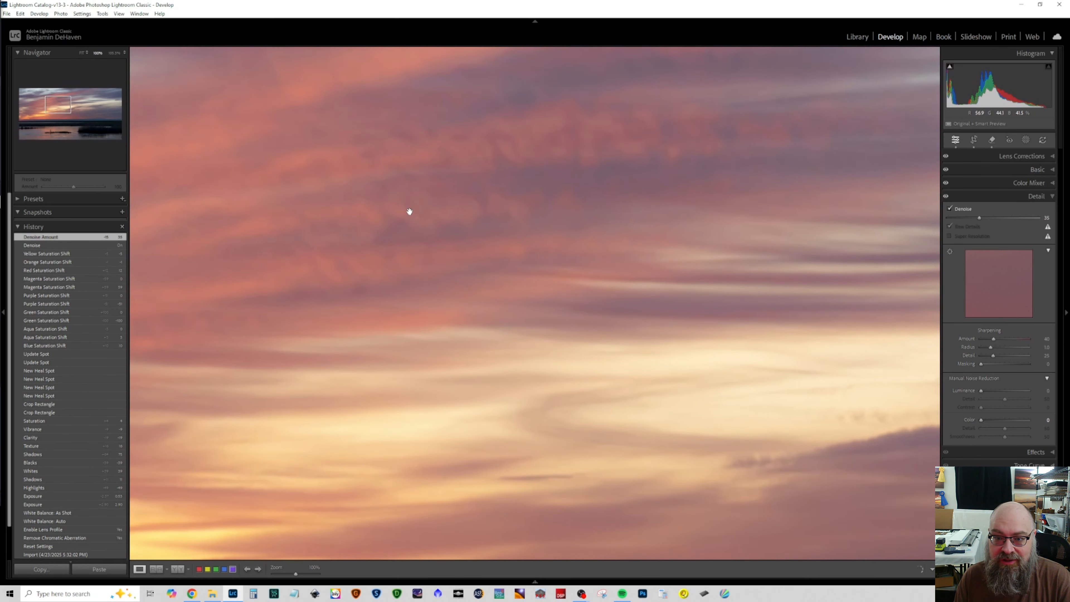
{"action": "left_click", "coordinate": [542, 400]}
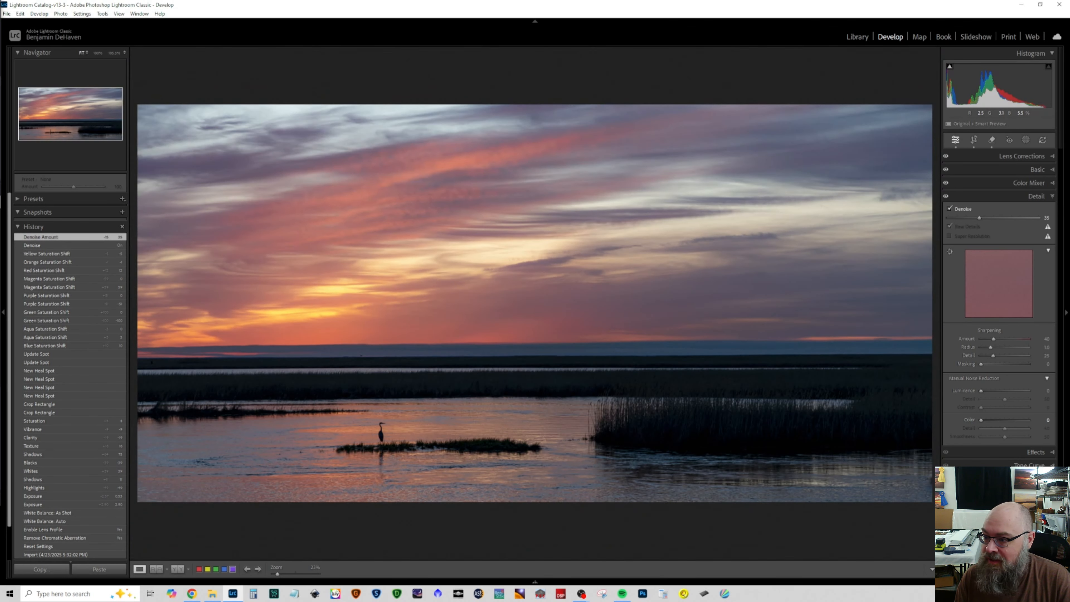
Step: Set sharpening to Amount 100, Radius 1.2, Detail 46 and Masking about 30
{"action": "left_click_drag", "start_coordinate": [992, 337], "coordinate": [994, 339]}
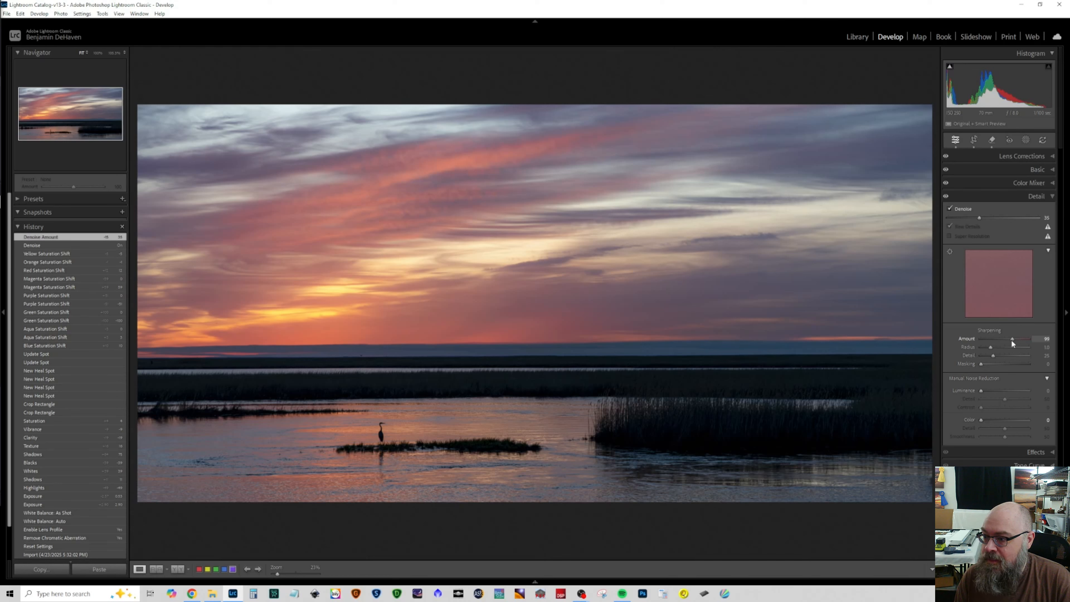
{"action": "left_click_drag", "start_coordinate": [1012, 341], "coordinate": [995, 346]}
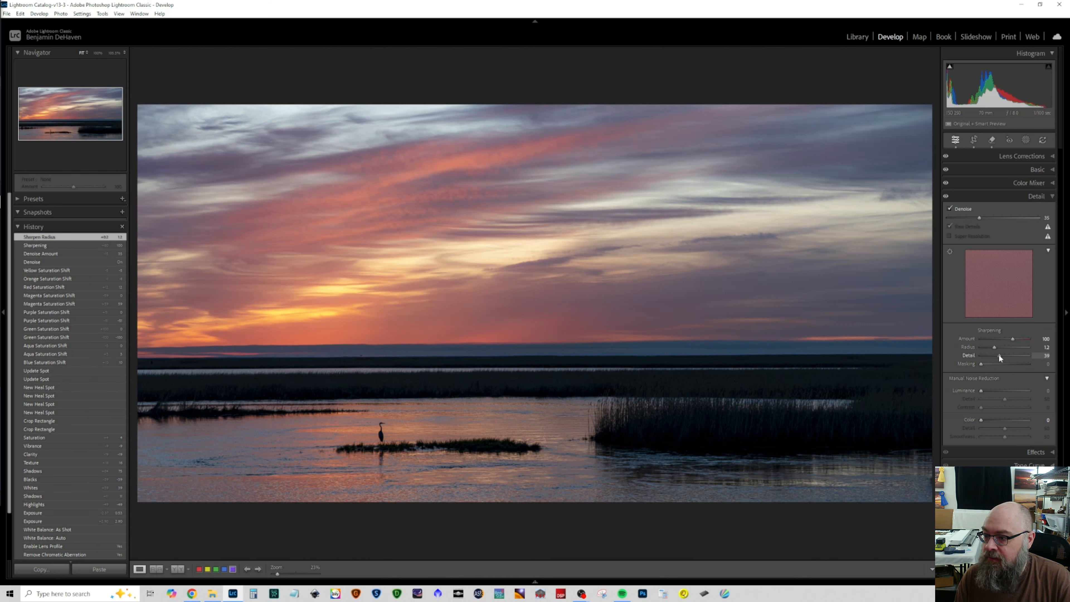
{"action": "mouse_move", "coordinate": [1002, 356]}
{"action": "left_mouse_down"}
{"action": "mouse_move", "coordinate": [981, 363]}
{"action": "mouse_move", "coordinate": [995, 364]}
{"action": "left_mouse_up"}
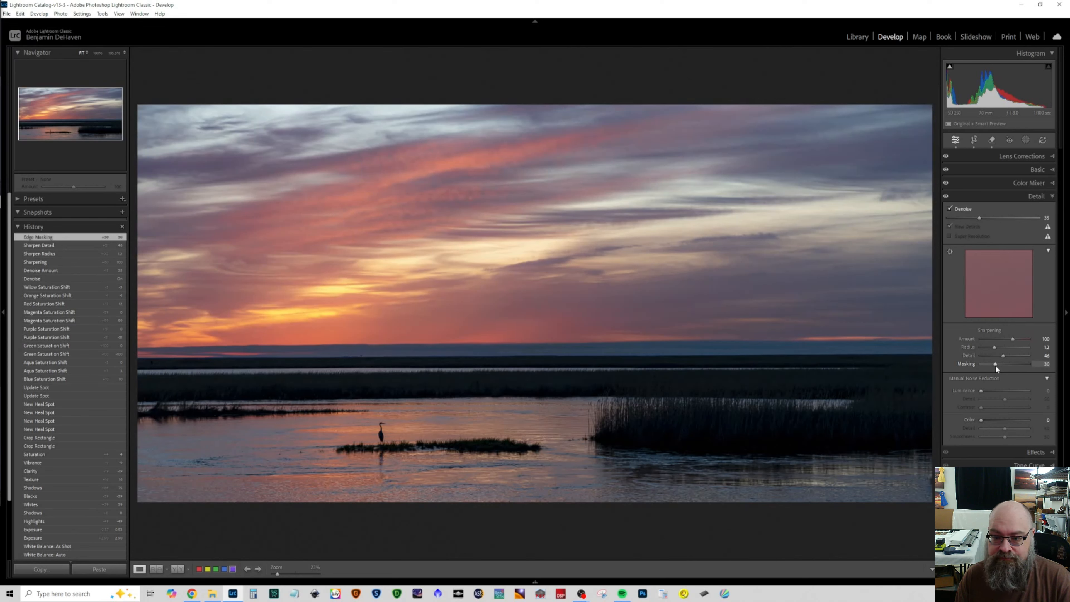
{"action": "left_click", "coordinate": [1027, 197]}
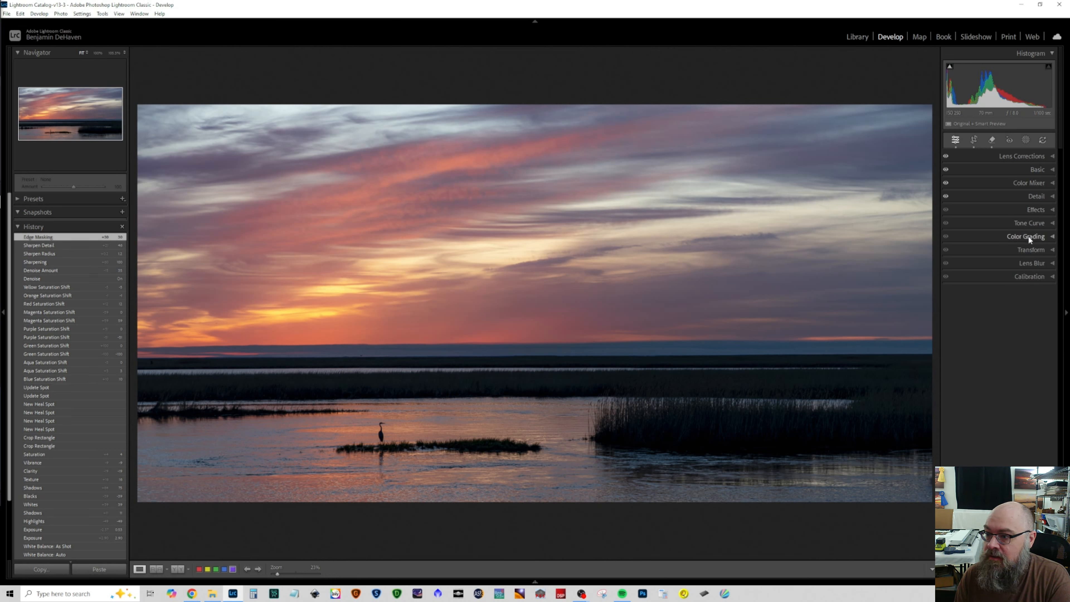
Step: Raise the Midtones and Highlights luminance in Color Grading, after trying a Shadows luminance lift and resetting it
{"action": "left_click", "coordinate": [1028, 236]}
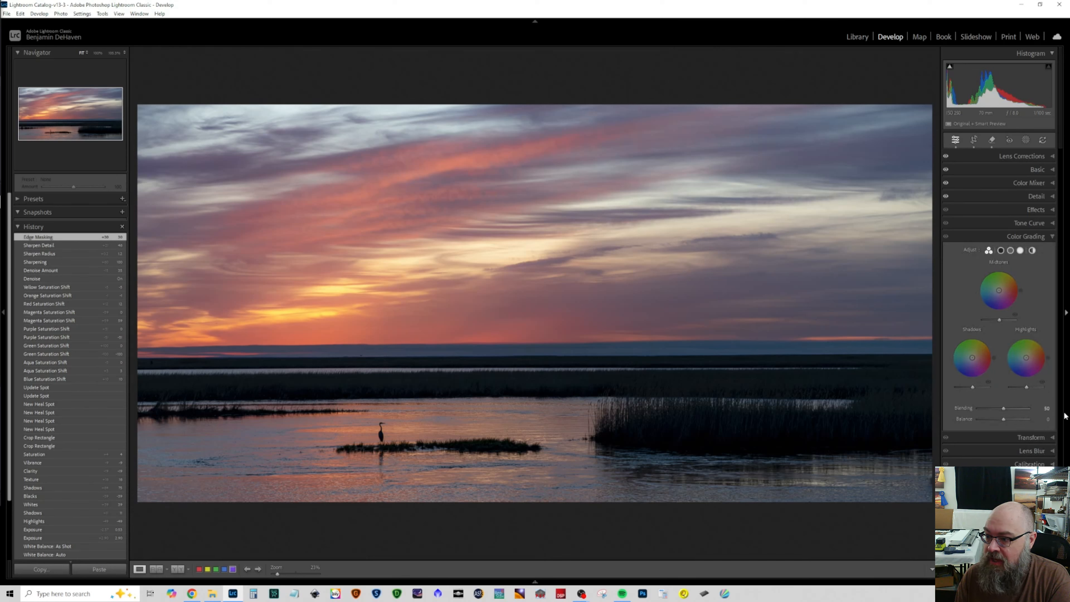
{"action": "mouse_move", "coordinate": [971, 386]}
{"action": "left_mouse_down"}
{"action": "mouse_move", "coordinate": [990, 387]}
{"action": "mouse_move", "coordinate": [977, 387]}
{"action": "left_mouse_up"}
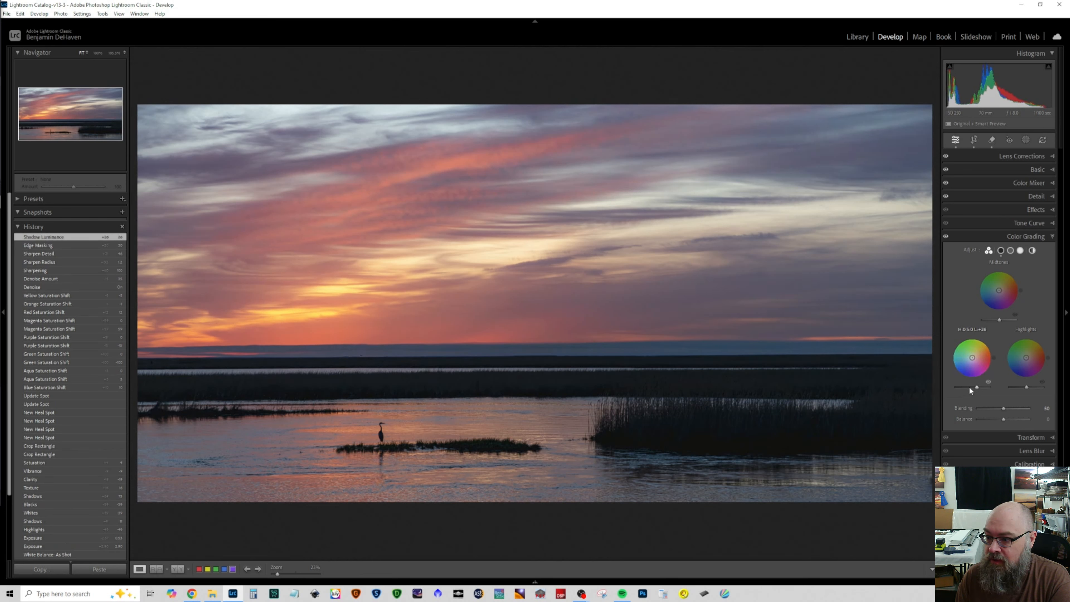
{"action": "double_click", "coordinate": [977, 387]}
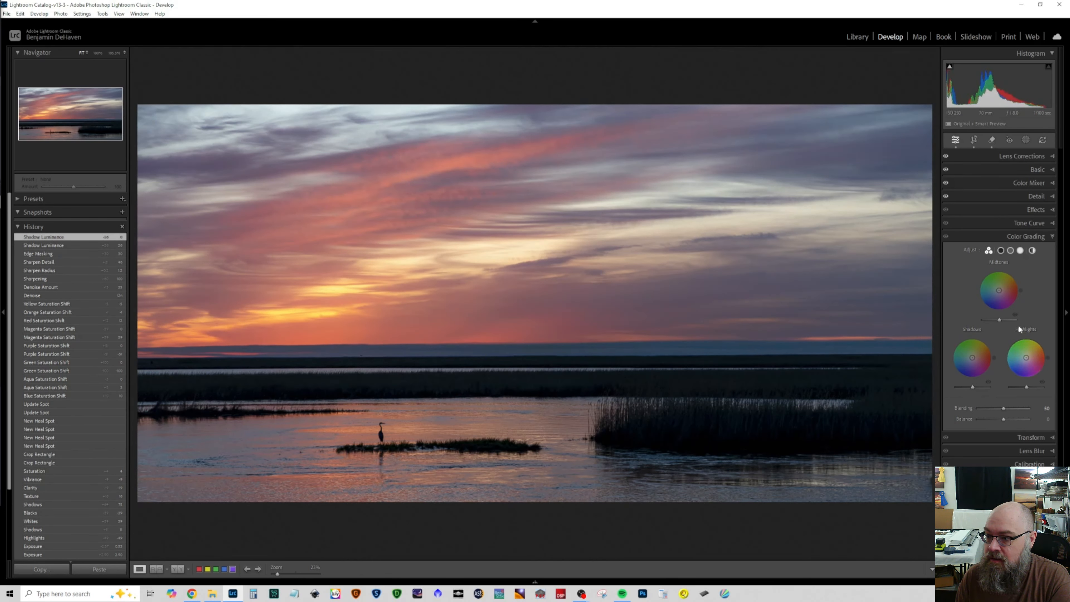
{"action": "mouse_move", "coordinate": [1000, 319]}
{"action": "left_mouse_down"}
{"action": "mouse_move", "coordinate": [987, 319]}
{"action": "mouse_move", "coordinate": [1009, 323]}
{"action": "left_mouse_up"}
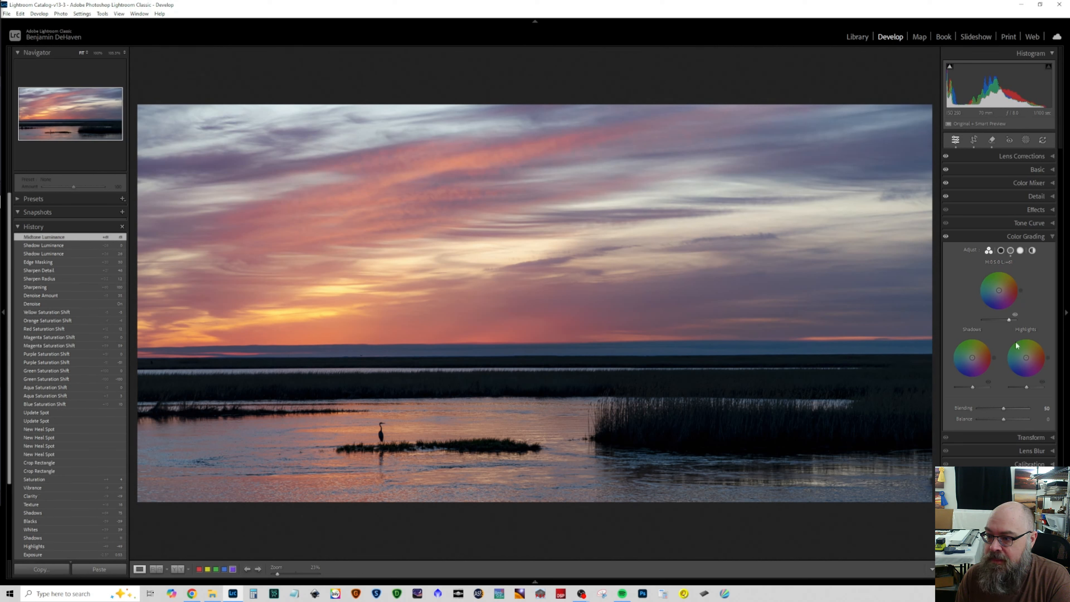
{"action": "left_click_drag", "start_coordinate": [1026, 387], "coordinate": [1031, 387]}
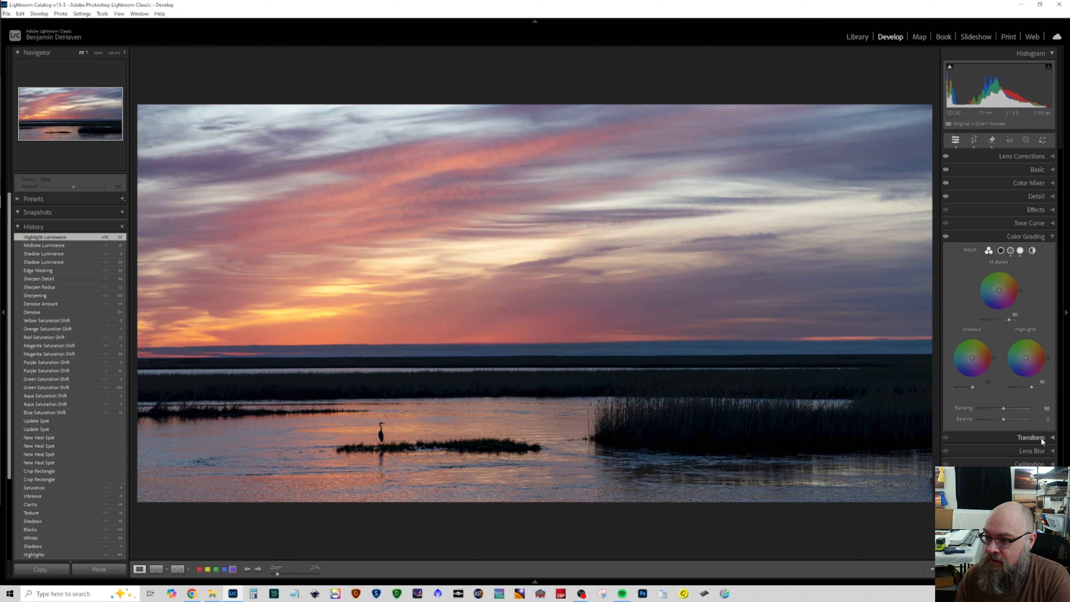
{"action": "left_click", "coordinate": [1036, 238]}
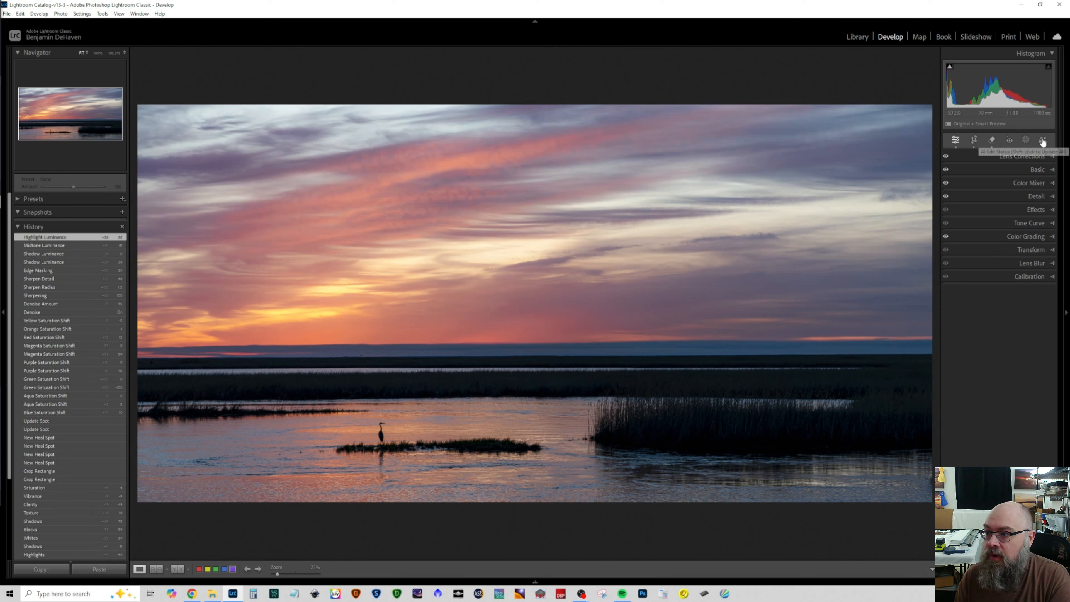
Step: Add a large radial gradient mask around the scene's centre, invert it, set its Exposure to about -0.61 and slightly raise its Highlights
{"action": "left_click", "coordinate": [1025, 142]}
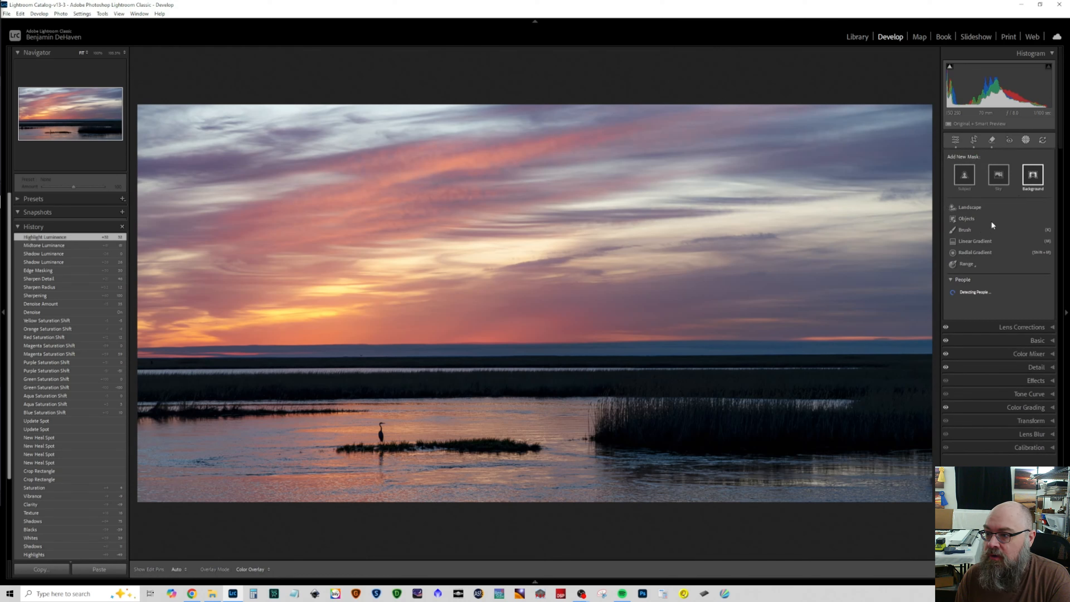
{"action": "left_click", "coordinate": [974, 251]}
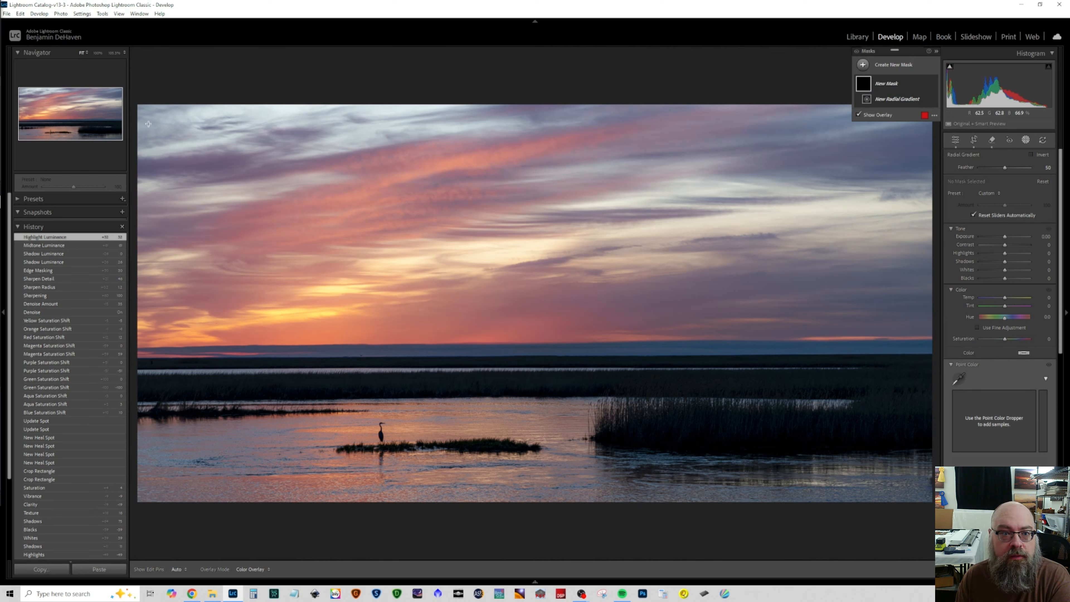
{"action": "left_click_drag", "start_coordinate": [135, 122], "coordinate": [671, 418]}
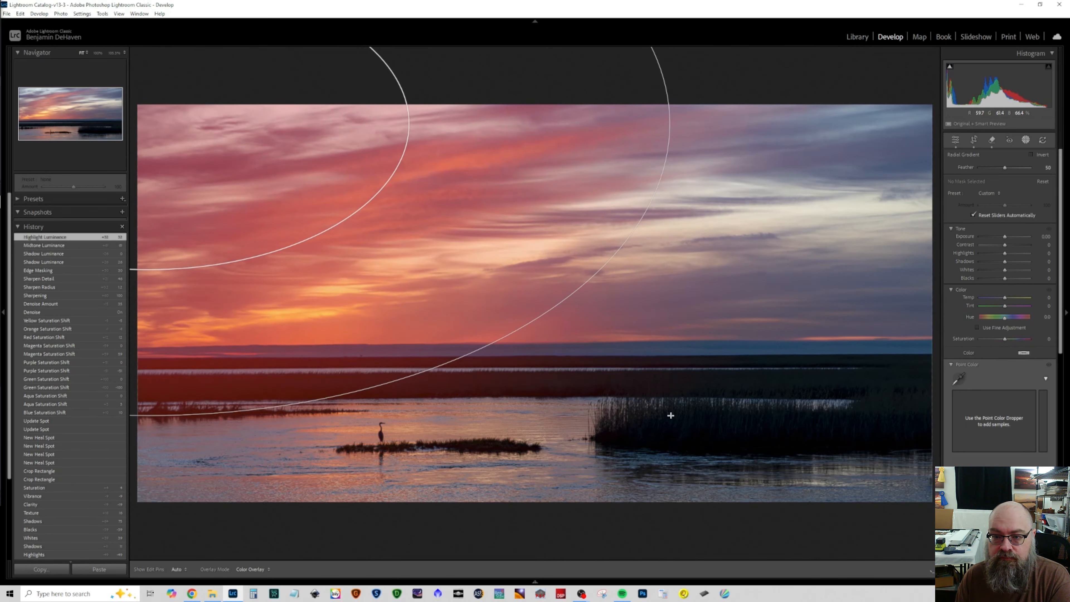
{"action": "left_click_drag", "start_coordinate": [267, 160], "coordinate": [659, 366]}
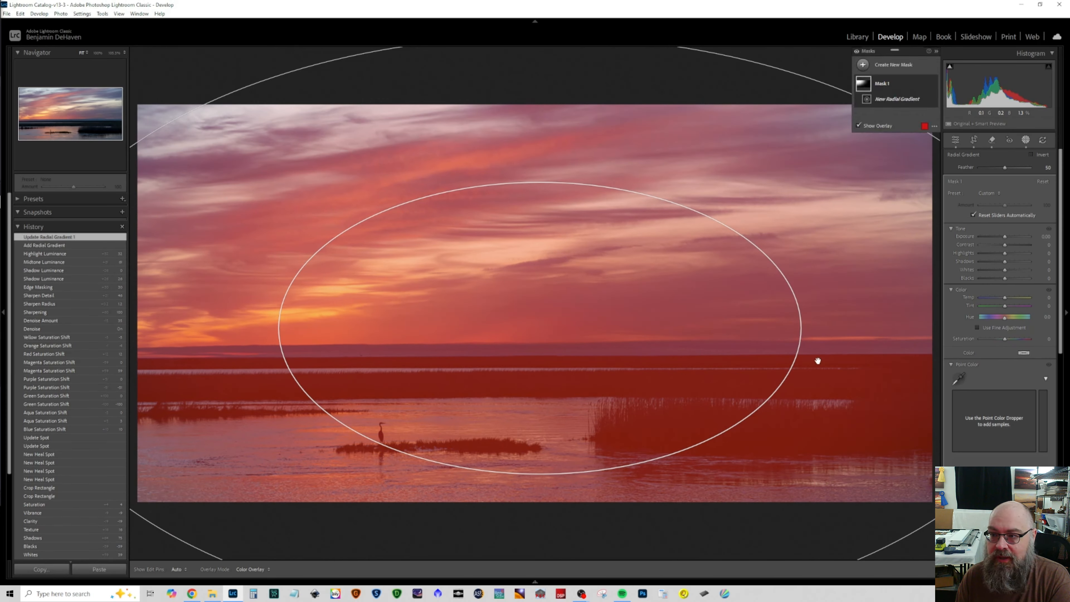
{"action": "left_click", "coordinate": [926, 83]}
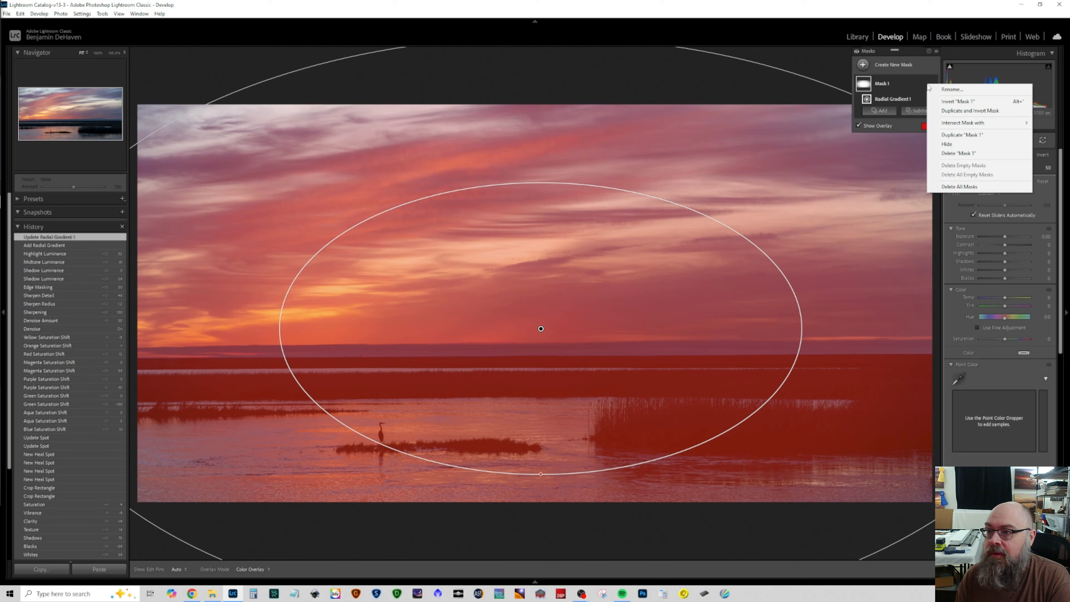
{"action": "left_click", "coordinate": [958, 101]}
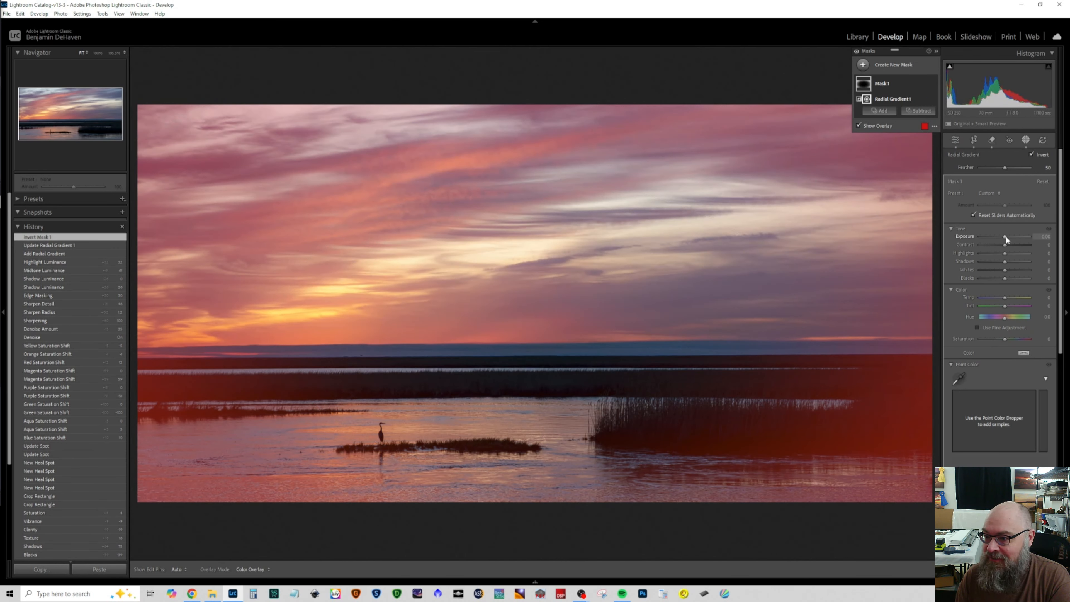
{"action": "mouse_move", "coordinate": [1005, 235]}
{"action": "left_mouse_down"}
{"action": "mouse_move", "coordinate": [995, 252]}
{"action": "mouse_move", "coordinate": [1007, 254]}
{"action": "mouse_move", "coordinate": [990, 255]}
{"action": "mouse_move", "coordinate": [1009, 254]}
{"action": "left_mouse_up"}
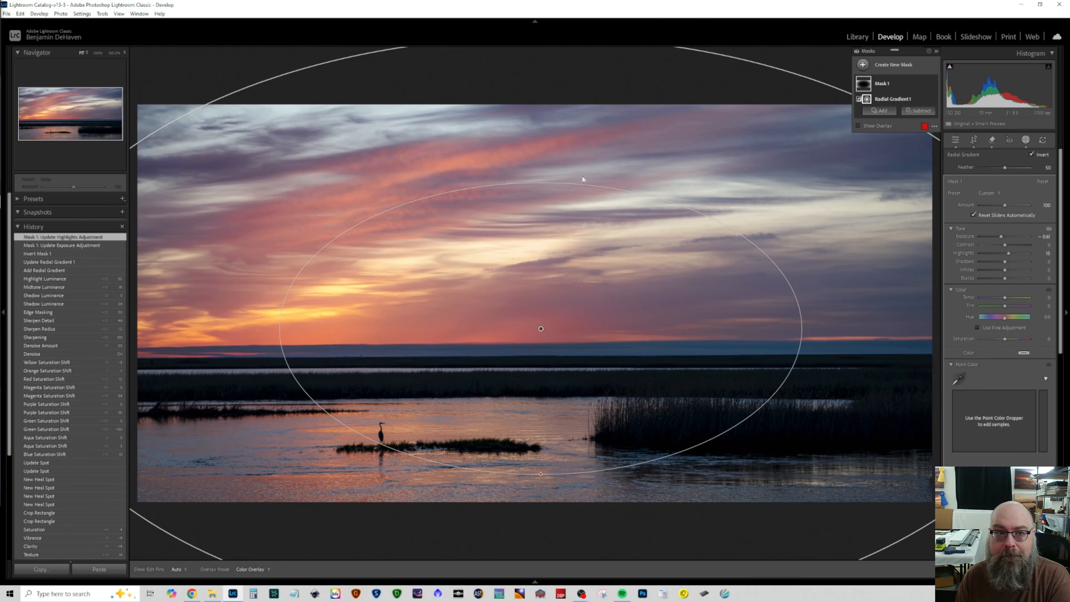
Step: Flatten the radial gradient into a wide, low ellipse and move it up so it centres just above the horizon
{"action": "left_click", "coordinate": [126, 52]}
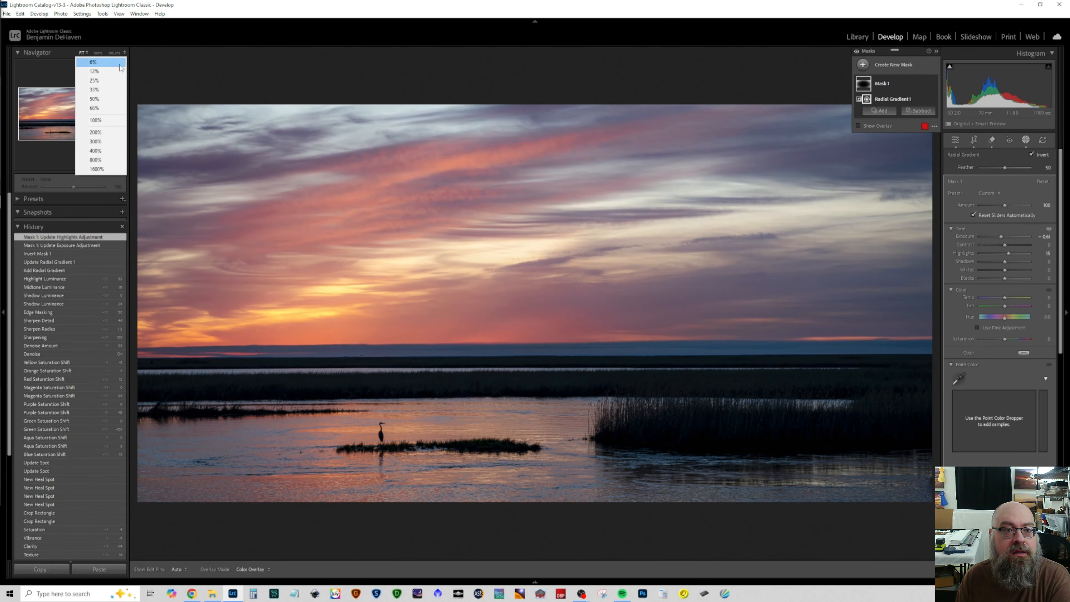
{"action": "left_click", "coordinate": [103, 82]}
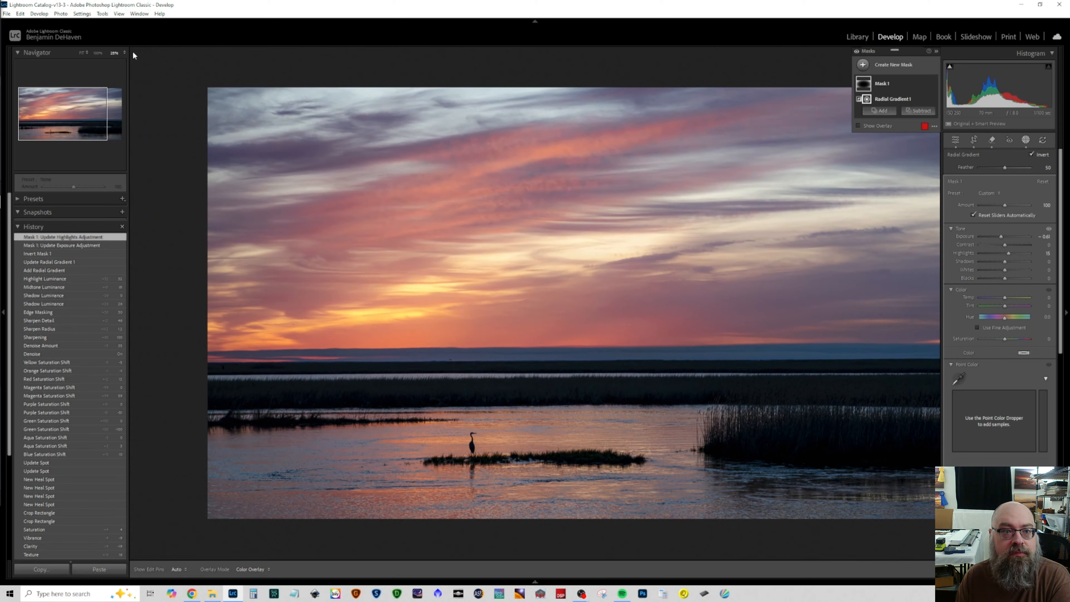
{"action": "left_click", "coordinate": [125, 52]}
{"action": "left_click", "coordinate": [110, 65]}
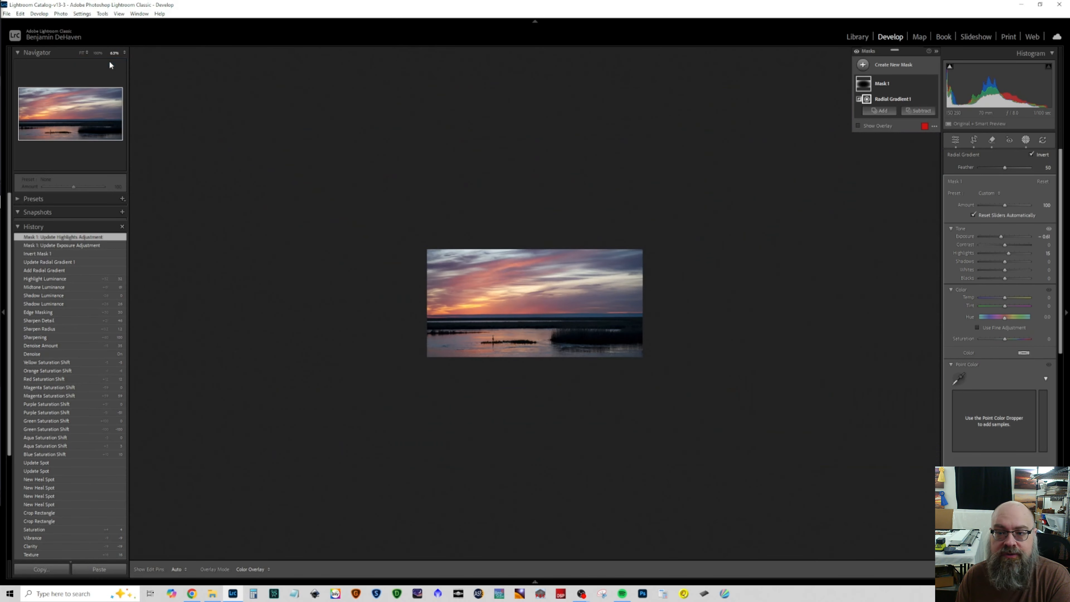
{"action": "left_click_drag", "start_coordinate": [536, 229], "coordinate": [535, 255]}
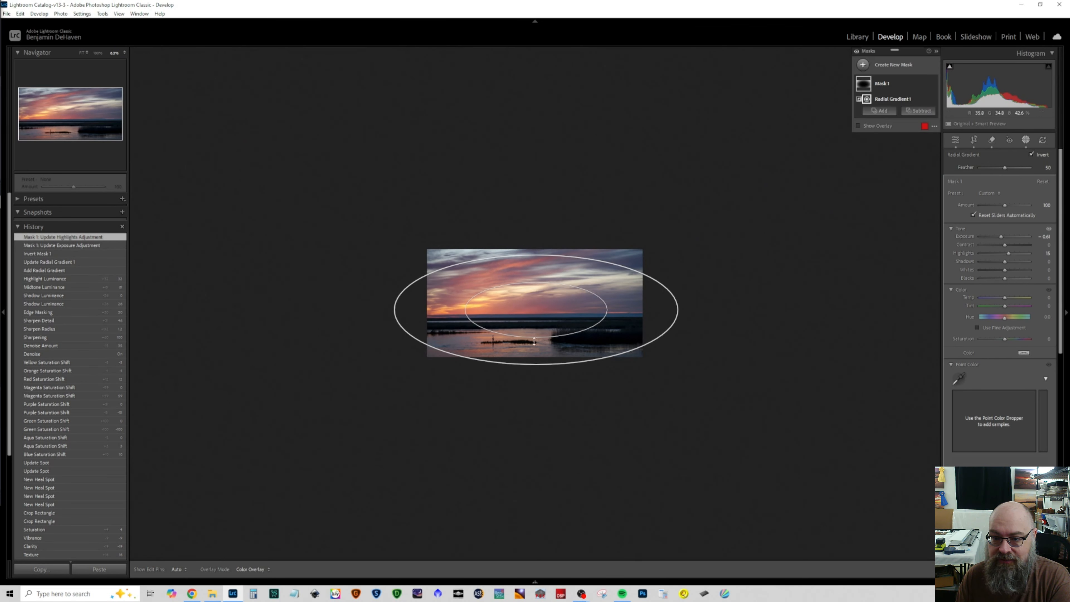
{"action": "left_click_drag", "start_coordinate": [538, 364], "coordinate": [531, 314]}
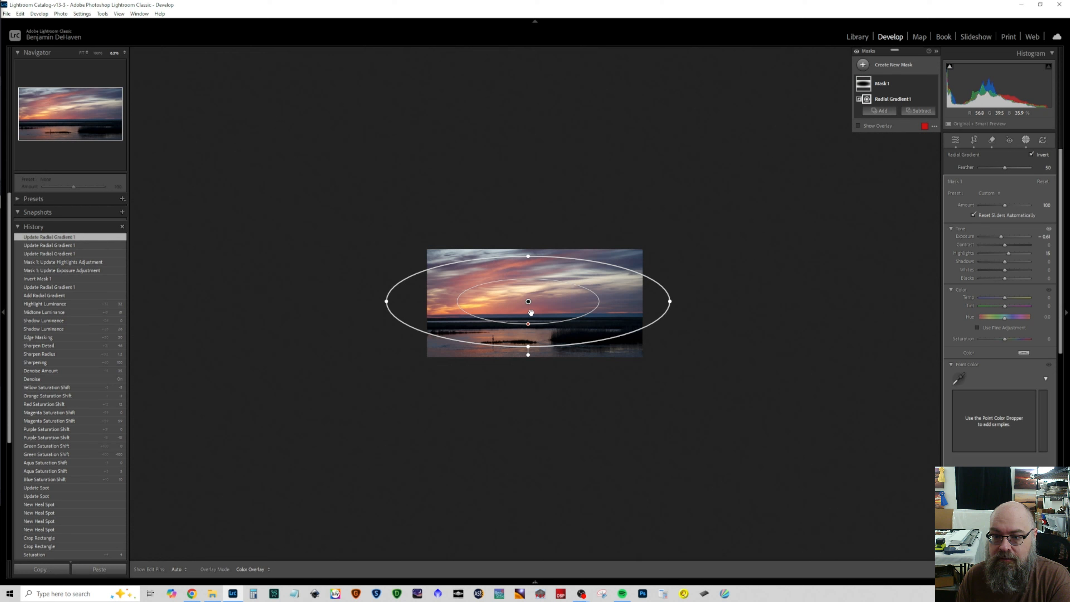
Step: Set the radial mask's Exposure to about -0.95 and reduce its overall Amount to about 78
{"action": "left_click_drag", "start_coordinate": [1000, 236], "coordinate": [998, 235]}
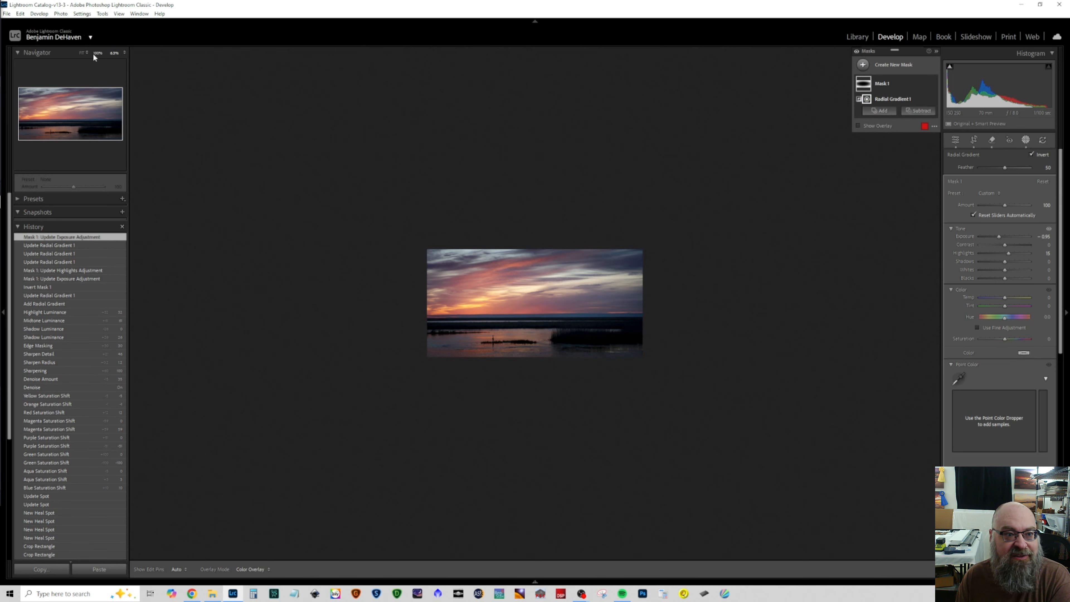
{"action": "left_click", "coordinate": [79, 52]}
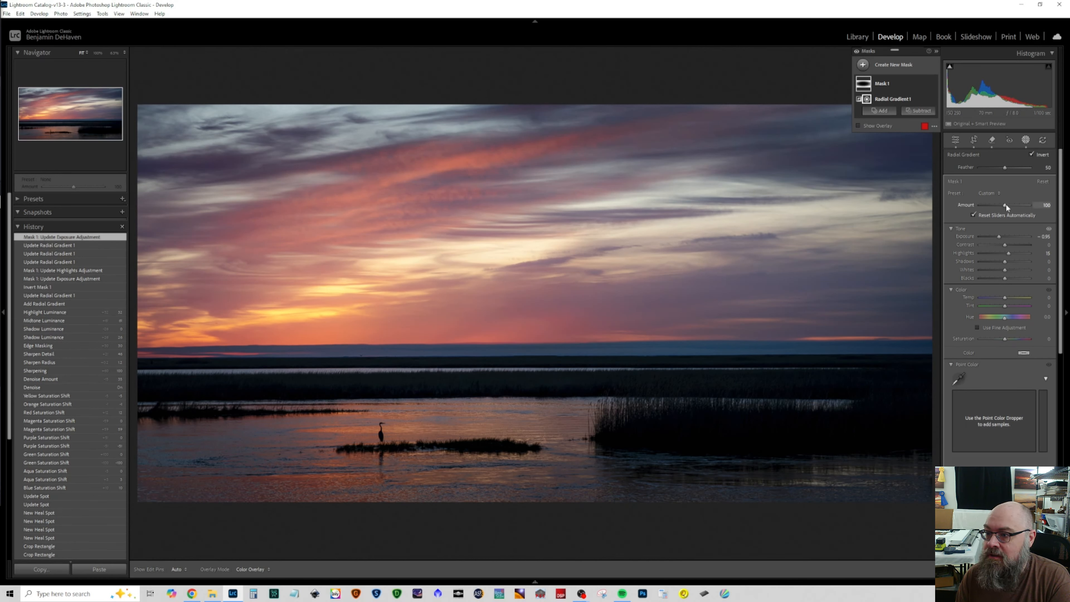
{"action": "left_click_drag", "start_coordinate": [1004, 203], "coordinate": [992, 206]}
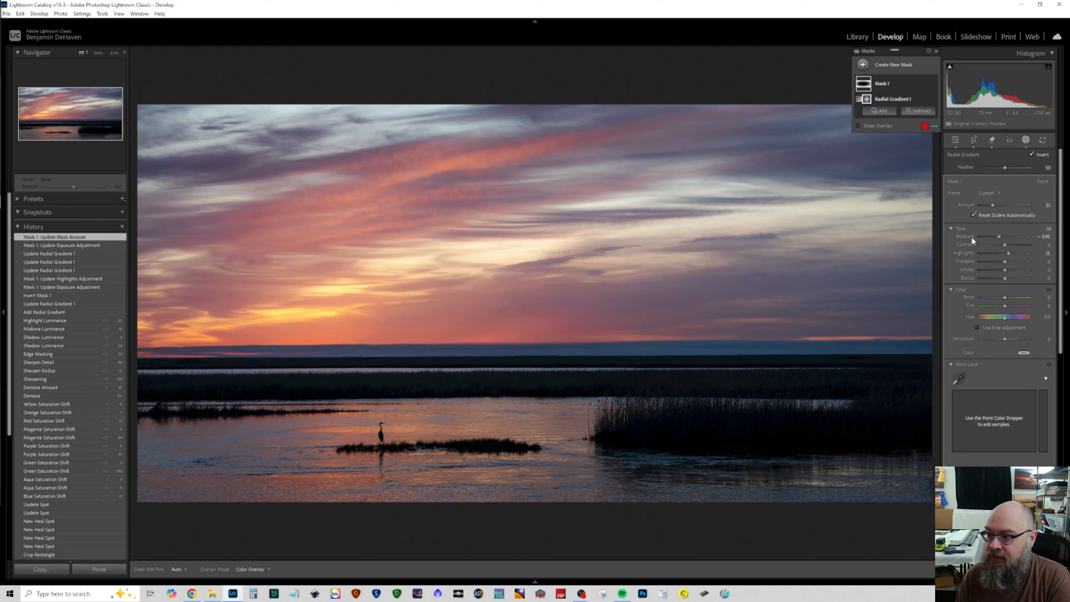
{"action": "mouse_move", "coordinate": [993, 204]}
{"action": "left_mouse_down"}
{"action": "mouse_move", "coordinate": [1017, 204]}
{"action": "mouse_move", "coordinate": [972, 202]}
{"action": "mouse_move", "coordinate": [1000, 202]}
{"action": "left_mouse_up"}
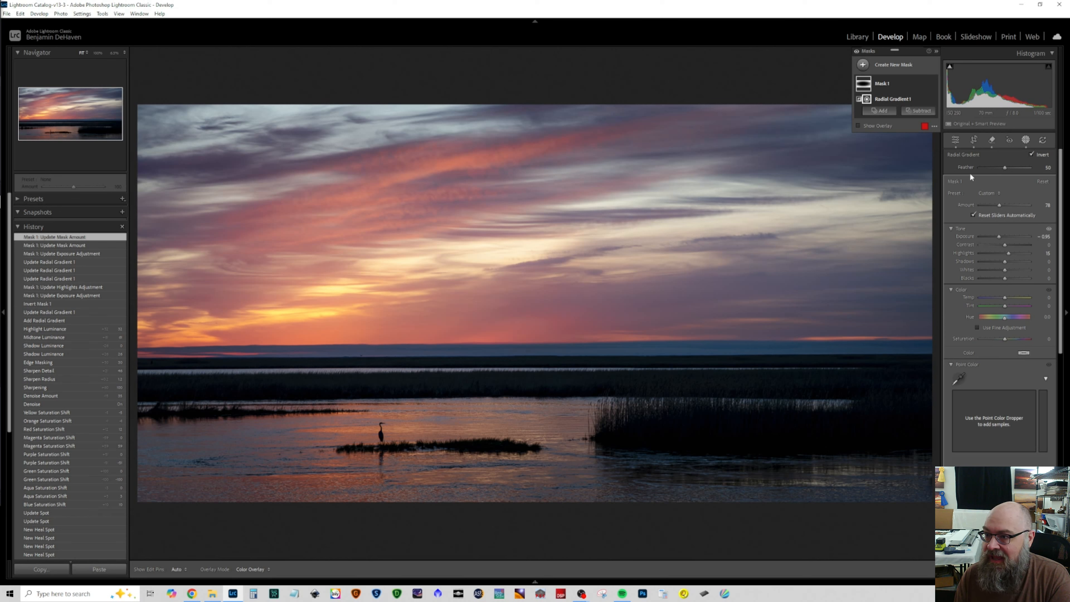
Step: Set the photo's overall Saturation to -2 in the Basic adjustments
{"action": "left_click", "coordinate": [960, 141]}
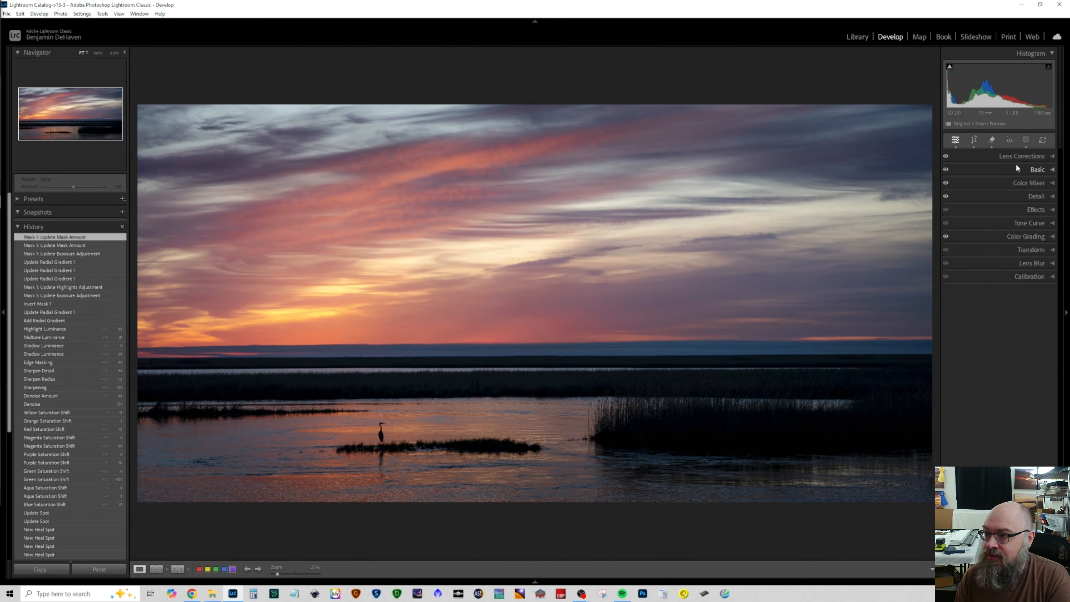
{"action": "left_click", "coordinate": [1015, 169]}
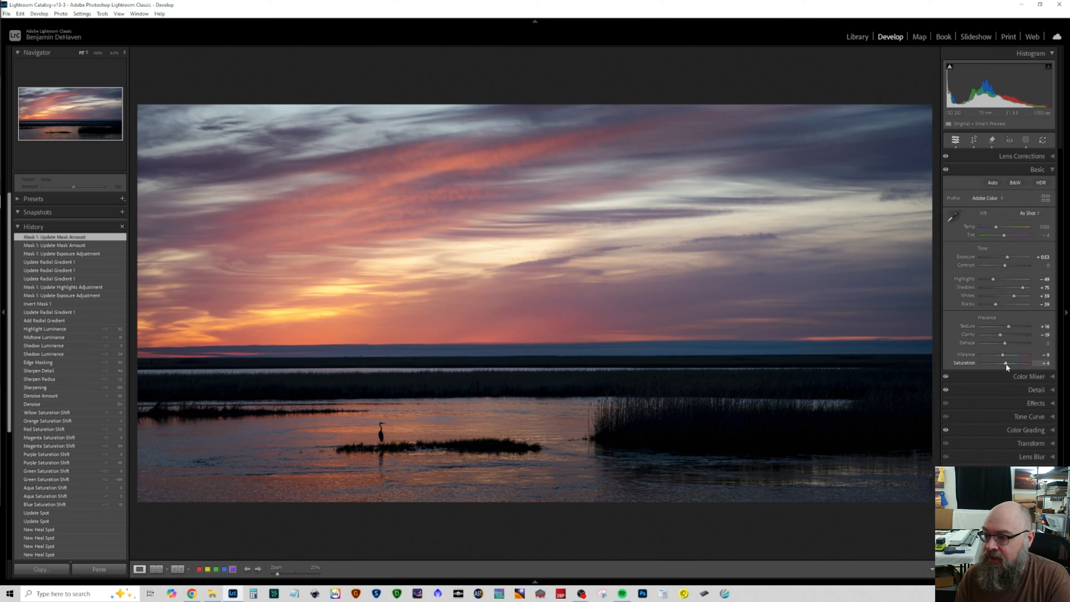
{"action": "left_click_drag", "start_coordinate": [1006, 364], "coordinate": [1003, 367]}
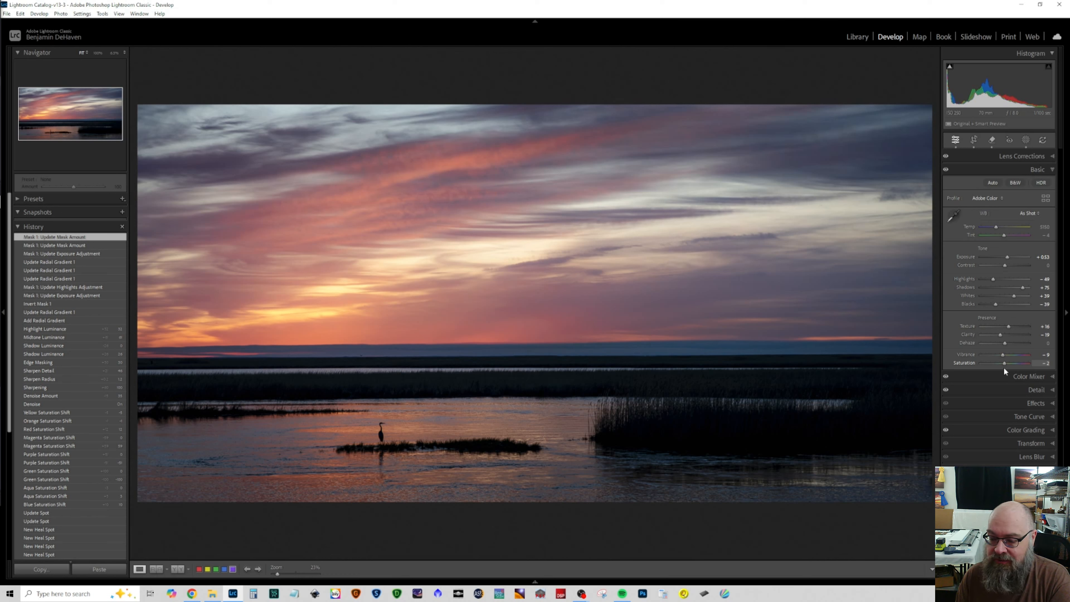
{"action": "left_click_drag", "start_coordinate": [1003, 367], "coordinate": [1003, 367]}
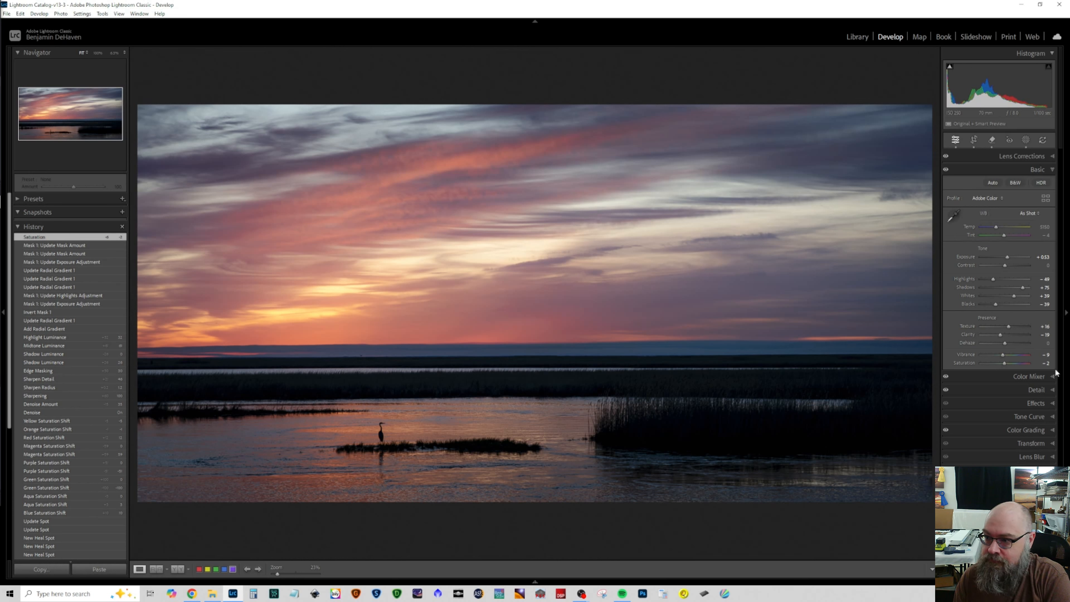
Step: Create a brush mask with Highlights at 42 and paint over the water reflections below the heron
{"action": "left_click", "coordinate": [1025, 141]}
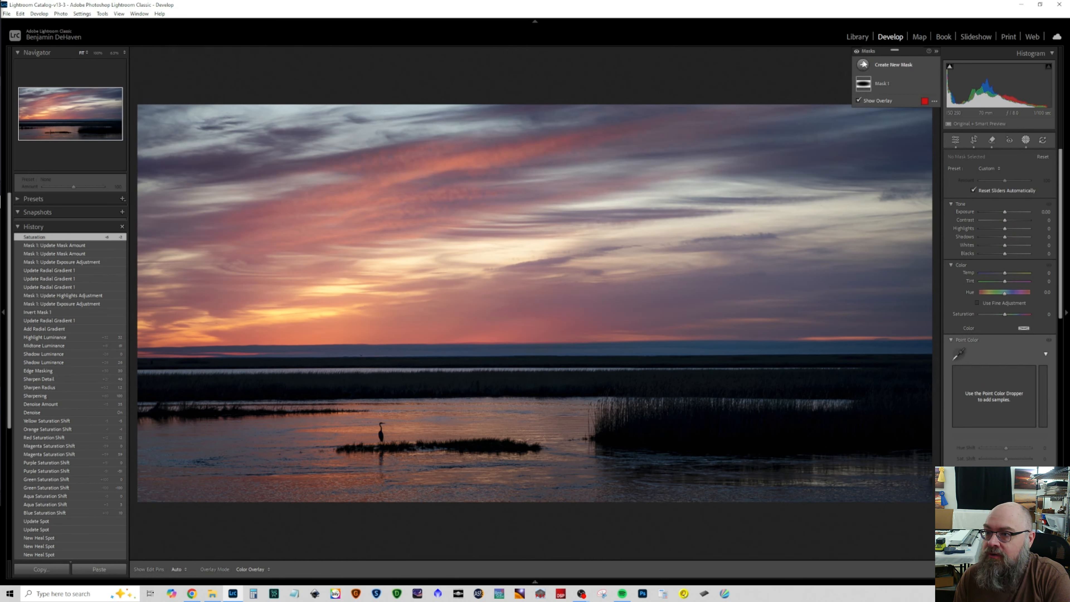
{"action": "left_click", "coordinate": [882, 65]}
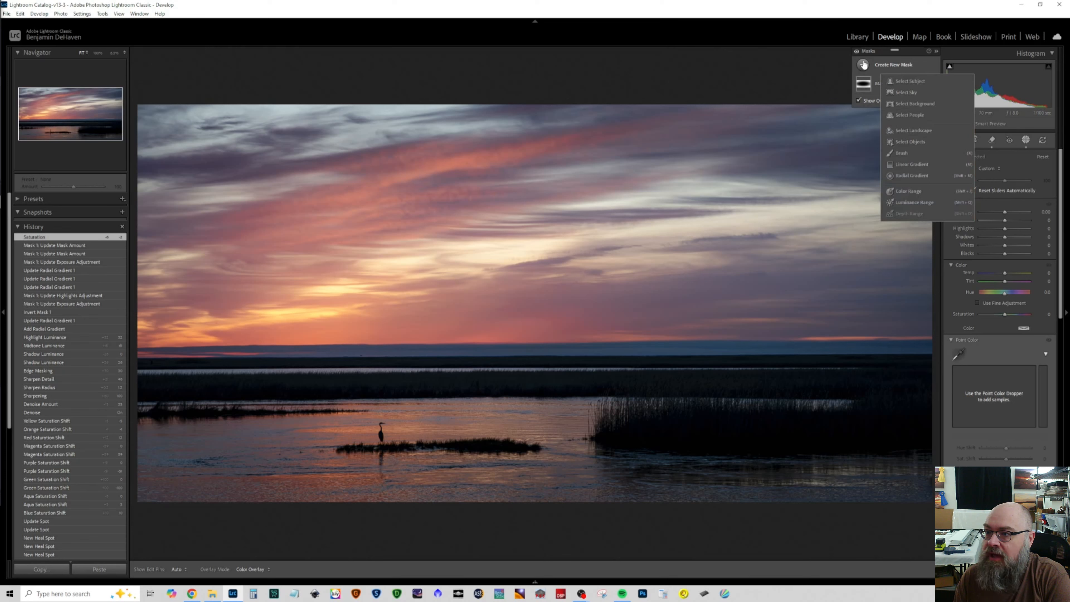
{"action": "left_click", "coordinate": [906, 153]}
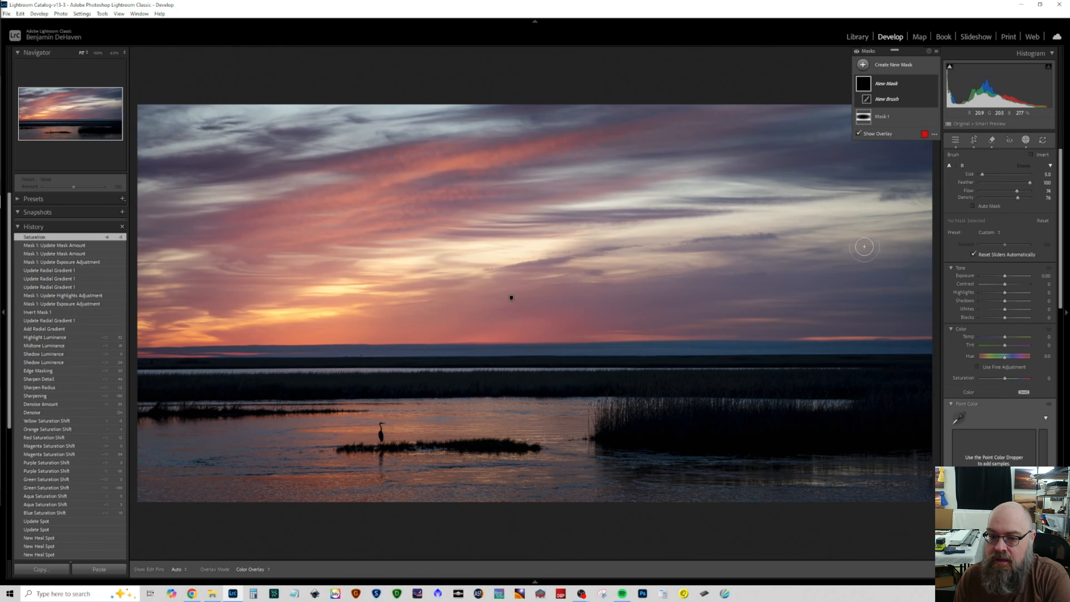
{"action": "left_click_drag", "start_coordinate": [1003, 292], "coordinate": [1013, 290]}
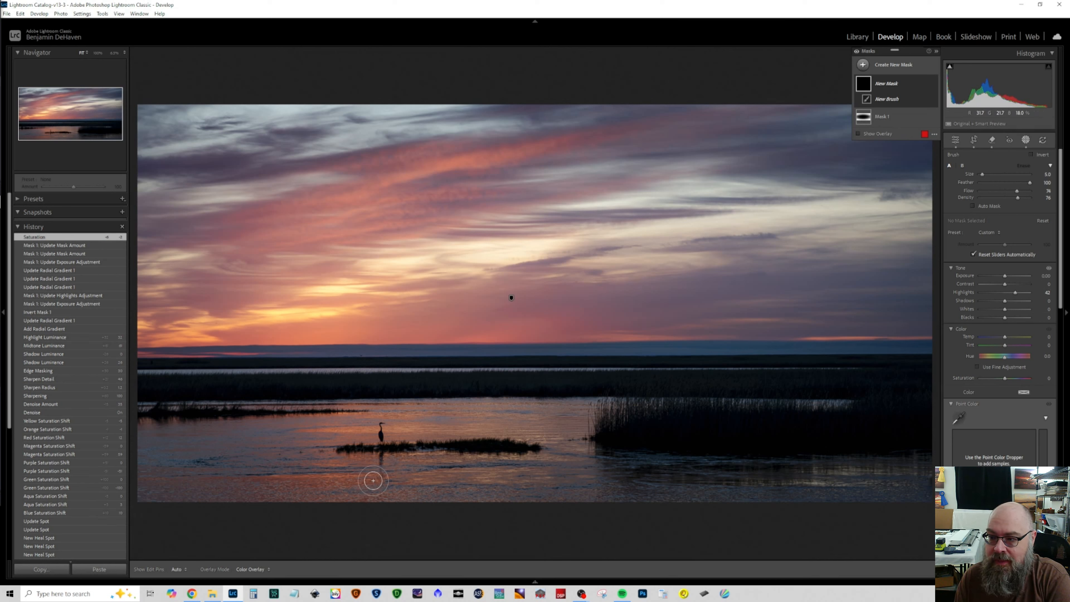
{"action": "key", "text": "h"}
{"action": "mouse_move", "coordinate": [447, 475]}
{"action": "left_mouse_down"}
{"action": "mouse_move", "coordinate": [496, 467]}
{"action": "mouse_move", "coordinate": [396, 484]}
{"action": "left_mouse_up"}
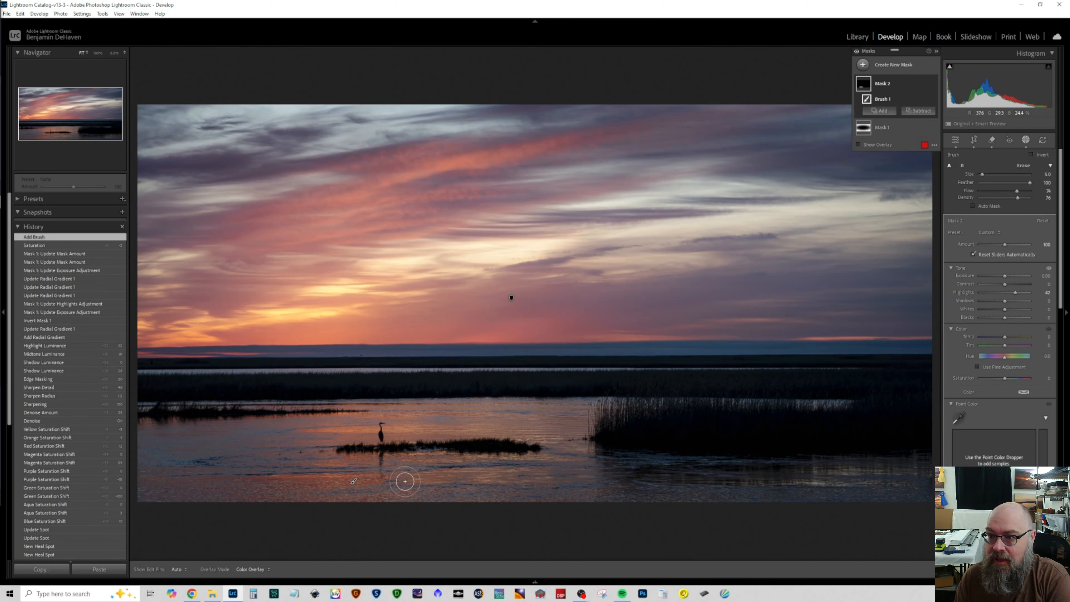
Step: Extend the brush mask over more of the foreground water and the bright sunset clouds above the horizon
{"action": "key", "text": "h"}
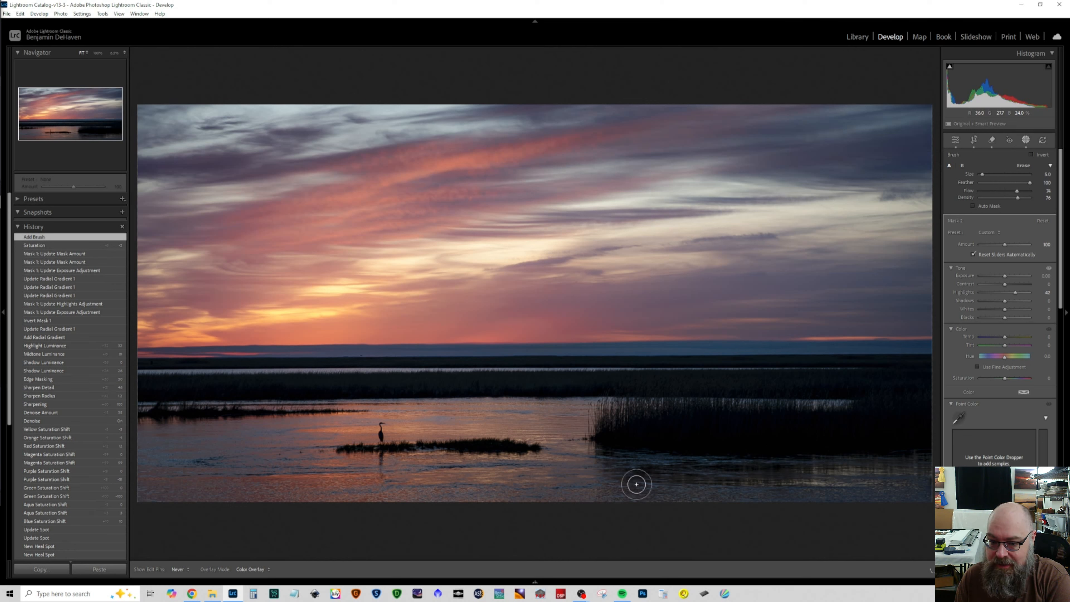
{"action": "left_click_drag", "start_coordinate": [689, 485], "coordinate": [573, 480]}
{"action": "mouse_move", "coordinate": [260, 443]}
{"action": "left_mouse_down"}
{"action": "mouse_move", "coordinate": [286, 443]}
{"action": "mouse_move", "coordinate": [182, 444]}
{"action": "mouse_move", "coordinate": [255, 474]}
{"action": "mouse_move", "coordinate": [378, 477]}
{"action": "mouse_move", "coordinate": [214, 431]}
{"action": "mouse_move", "coordinate": [302, 448]}
{"action": "mouse_move", "coordinate": [270, 476]}
{"action": "mouse_move", "coordinate": [220, 439]}
{"action": "mouse_move", "coordinate": [235, 425]}
{"action": "mouse_move", "coordinate": [324, 456]}
{"action": "mouse_move", "coordinate": [305, 463]}
{"action": "mouse_move", "coordinate": [558, 474]}
{"action": "mouse_move", "coordinate": [516, 412]}
{"action": "mouse_move", "coordinate": [476, 422]}
{"action": "mouse_move", "coordinate": [599, 418]}
{"action": "mouse_move", "coordinate": [225, 407]}
{"action": "mouse_move", "coordinate": [314, 411]}
{"action": "mouse_move", "coordinate": [261, 409]}
{"action": "left_mouse_up"}
{"action": "left_click_drag", "start_coordinate": [382, 310], "coordinate": [282, 303]}
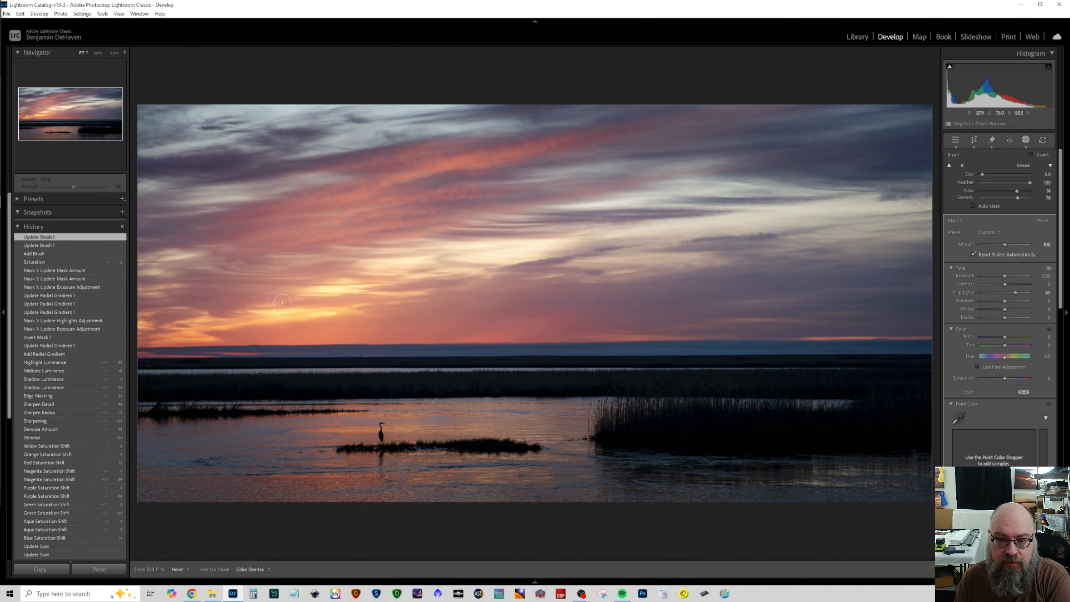
{"action": "left_click_drag", "start_coordinate": [350, 295], "coordinate": [353, 296]}
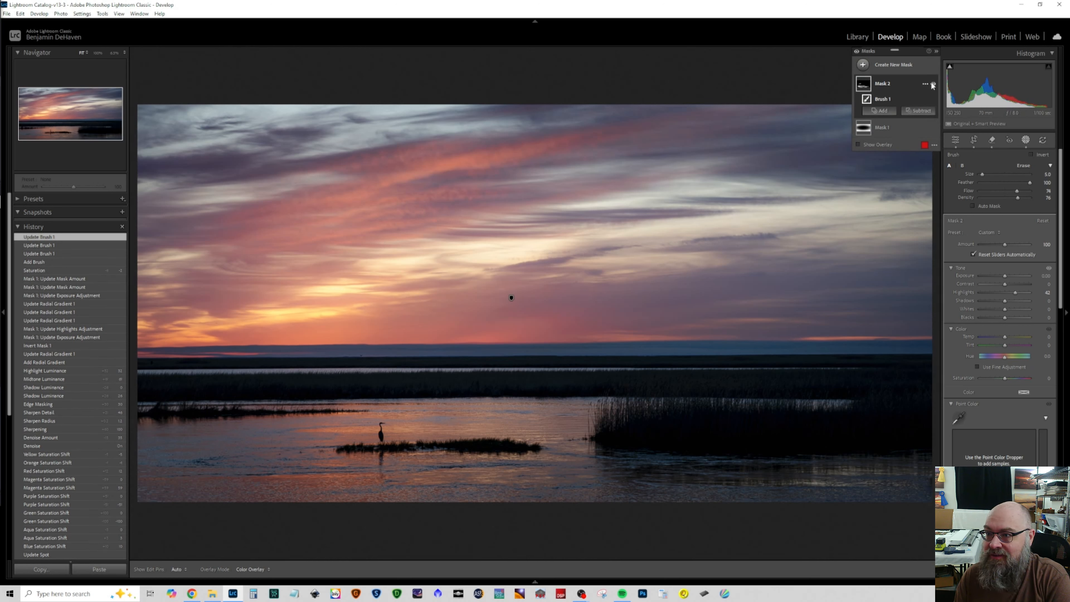
Step: Toggle the brush mask's visibility repeatedly to compare its effect, and leave the mask hidden
{"action": "left_click", "coordinate": [933, 84]}
{"action": "left_click", "coordinate": [932, 85]}
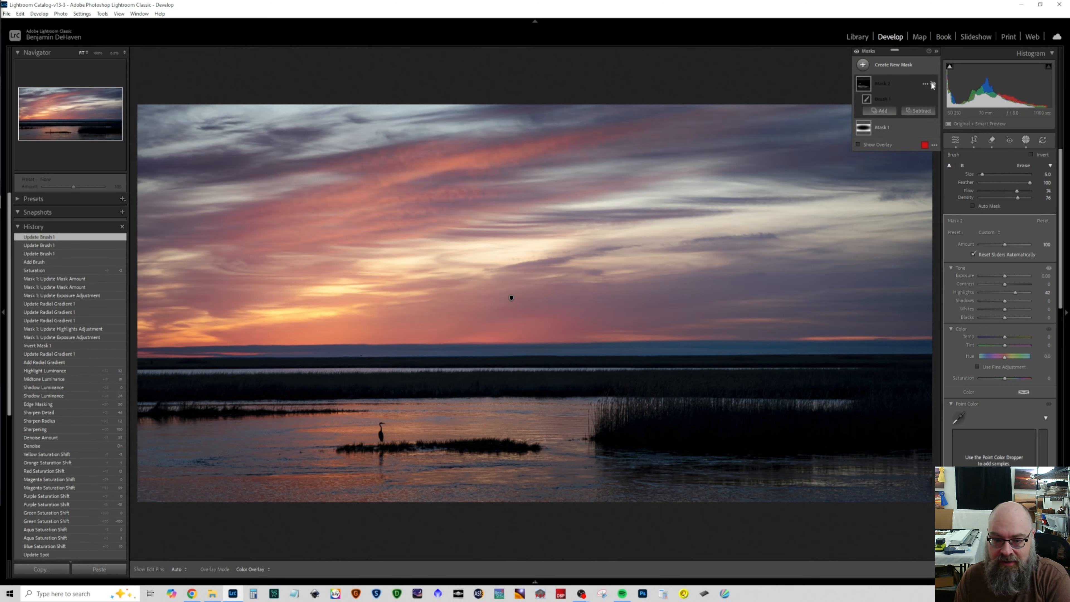
{"action": "left_click", "coordinate": [931, 86]}
{"action": "left_click", "coordinate": [932, 86]}
{"action": "left_click", "coordinate": [931, 86]}
{"action": "left_click", "coordinate": [931, 85]}
{"action": "left_click", "coordinate": [931, 86]}
{"action": "left_click", "coordinate": [932, 85]}
{"action": "left_click", "coordinate": [932, 86]}
{"action": "left_click", "coordinate": [931, 86]}
{"action": "left_click", "coordinate": [932, 85]}
{"action": "left_click", "coordinate": [932, 85]}
{"action": "left_click", "coordinate": [931, 86]}
{"action": "left_click", "coordinate": [932, 86]}
{"action": "left_click", "coordinate": [932, 86]}
{"action": "left_click", "coordinate": [931, 85]}
{"action": "left_click", "coordinate": [932, 85]}
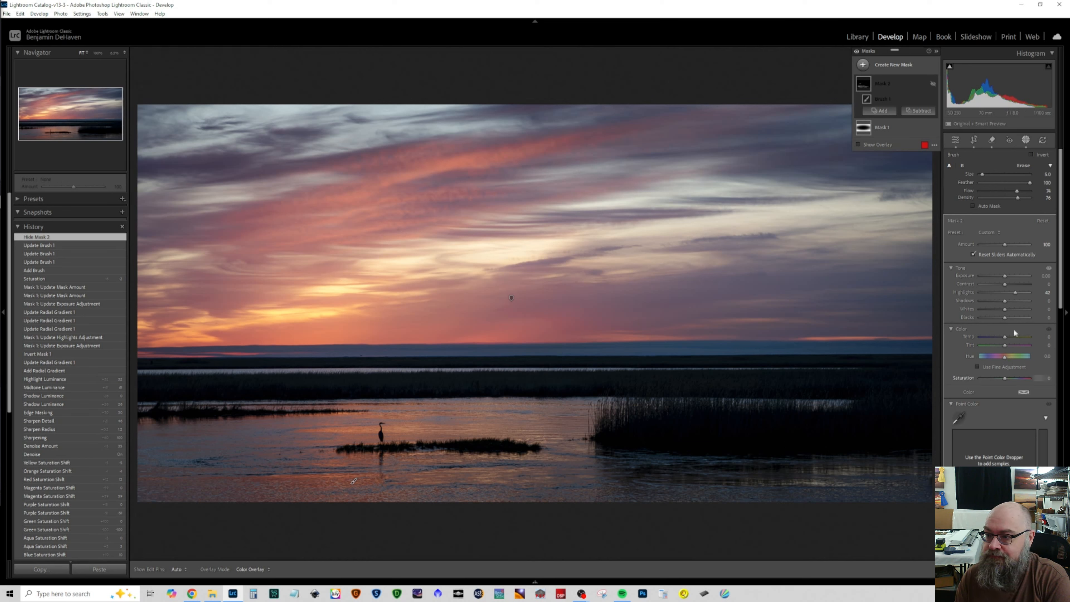
Step: Slightly lift the lower midtones with a Tone Curve point and anchor the shadows with a point at input 28, output 28
{"action": "left_click", "coordinate": [954, 140]}
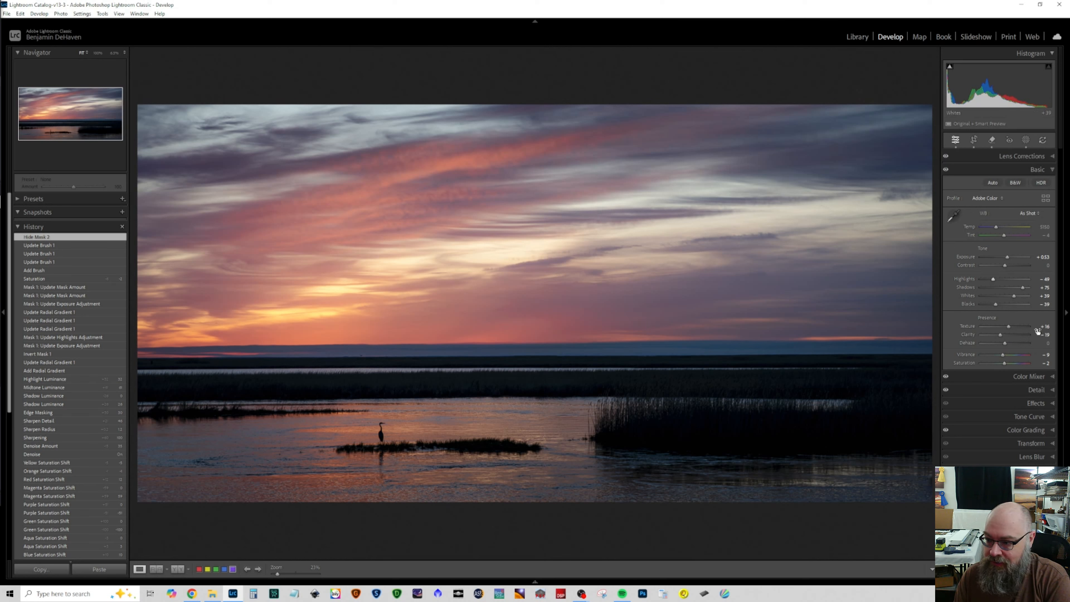
{"action": "left_click", "coordinate": [1037, 404]}
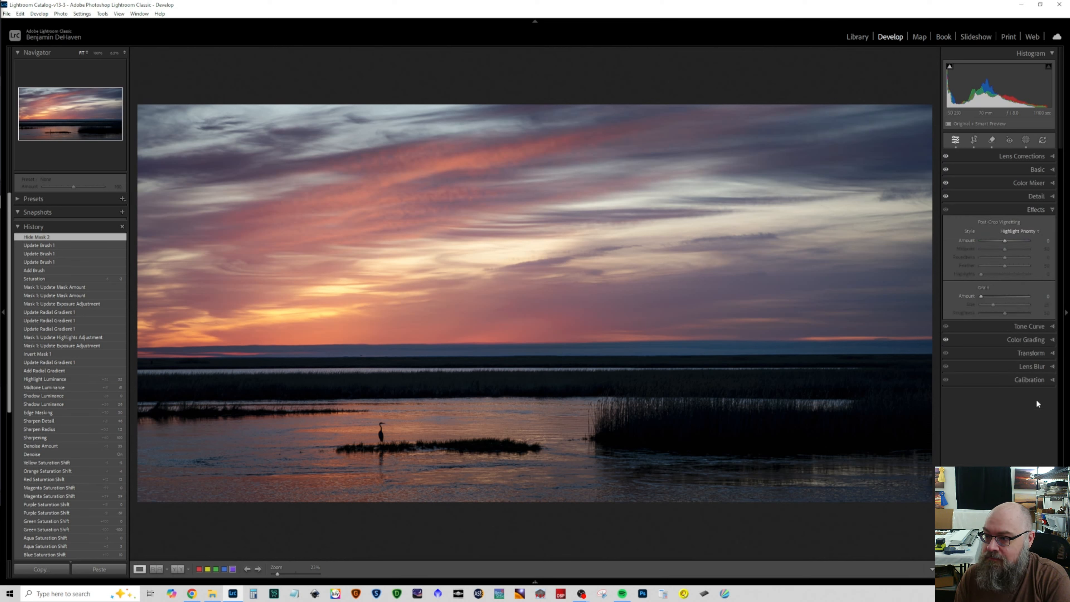
{"action": "left_click", "coordinate": [1039, 210]}
{"action": "left_click", "coordinate": [1036, 223]}
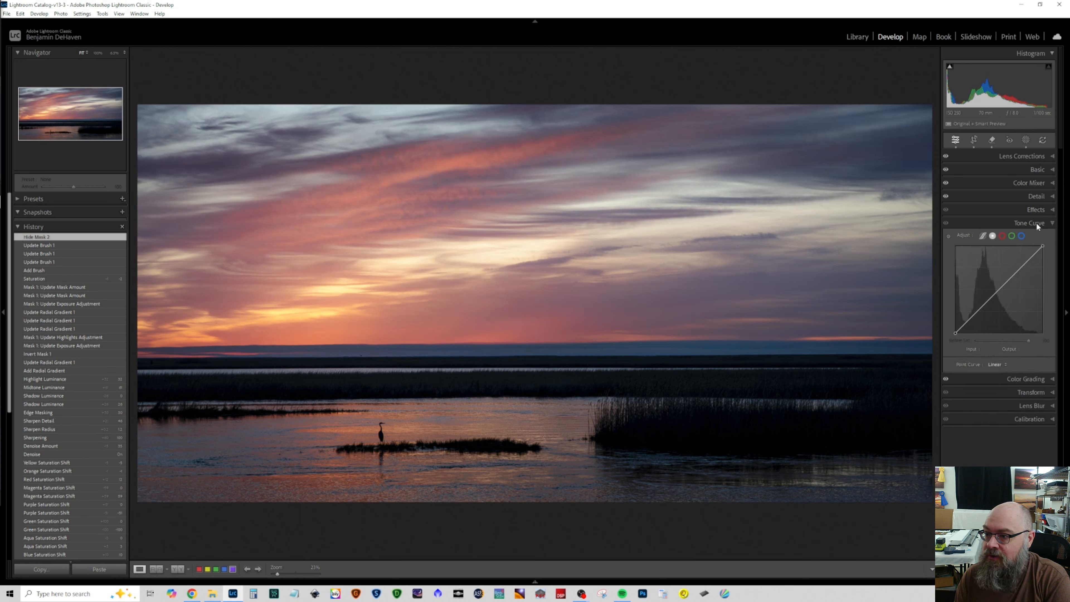
{"action": "left_click", "coordinate": [983, 302]}
{"action": "left_click_drag", "start_coordinate": [983, 301], "coordinate": [985, 301]}
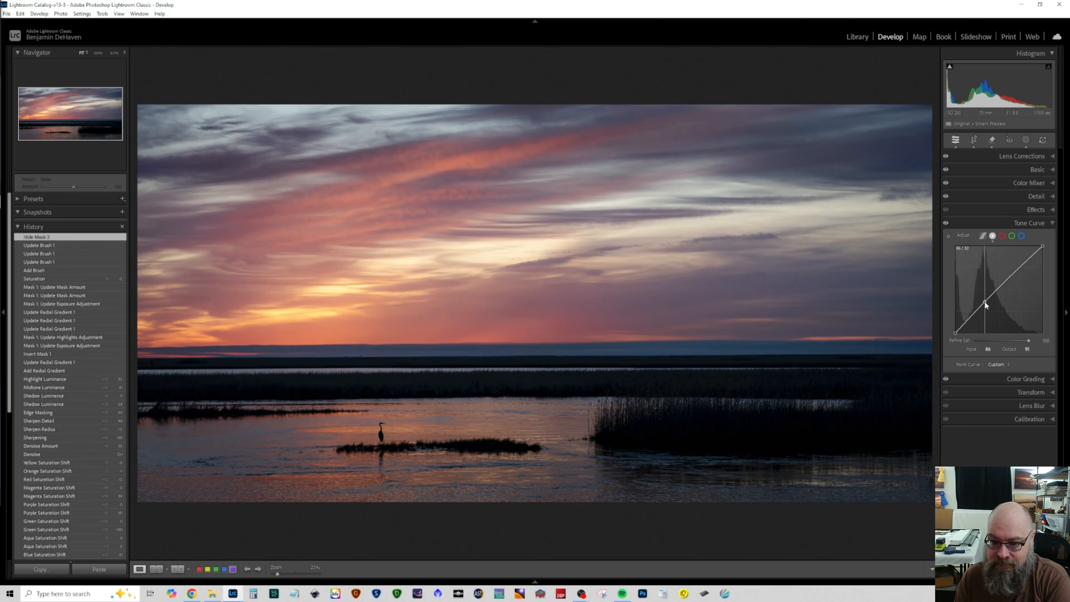
{"action": "left_click", "coordinate": [964, 325]}
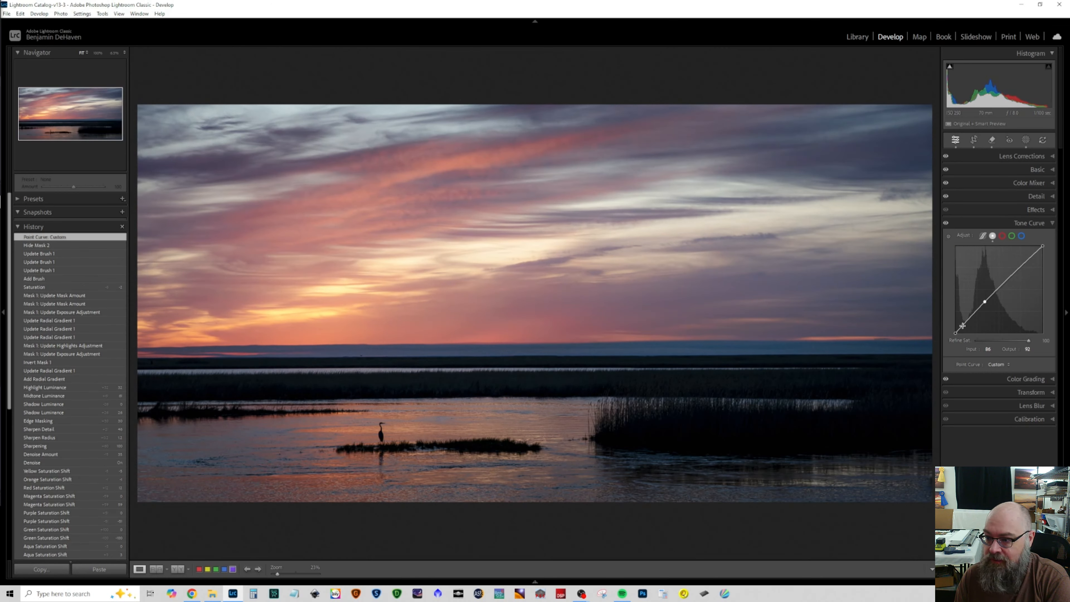
{"action": "left_click_drag", "start_coordinate": [963, 325], "coordinate": [963, 323]}
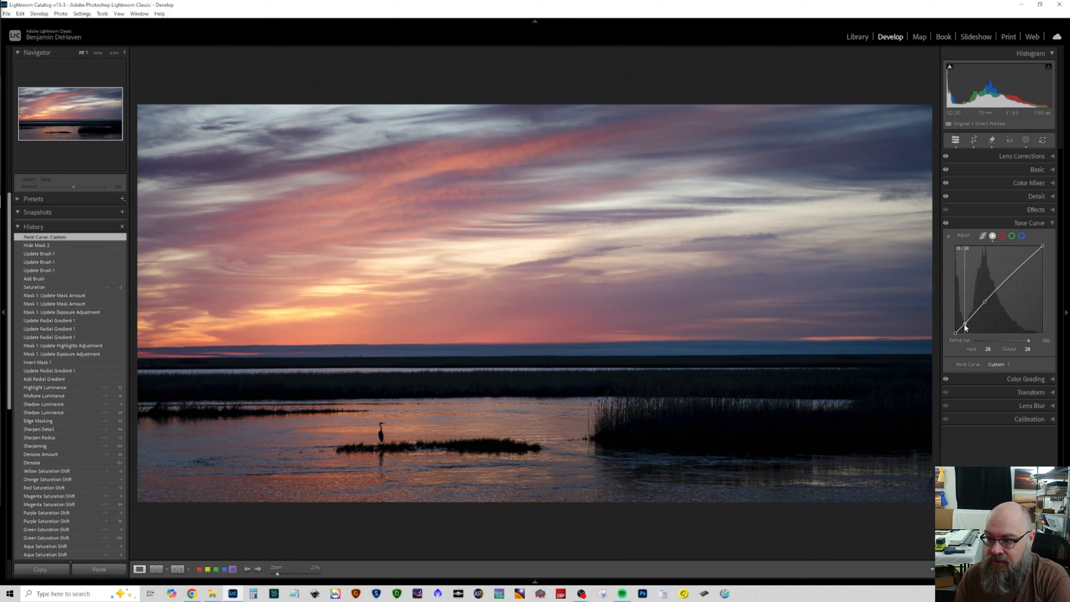
{"action": "left_click_drag", "start_coordinate": [964, 324], "coordinate": [964, 324]}
Step: Toggle the Tone Curve adjustments off and on repeatedly to compare their effect on the photo
{"action": "left_click", "coordinate": [946, 224]}
{"action": "left_click", "coordinate": [945, 224]}
{"action": "left_click", "coordinate": [945, 224]}
{"action": "left_click", "coordinate": [946, 224]}
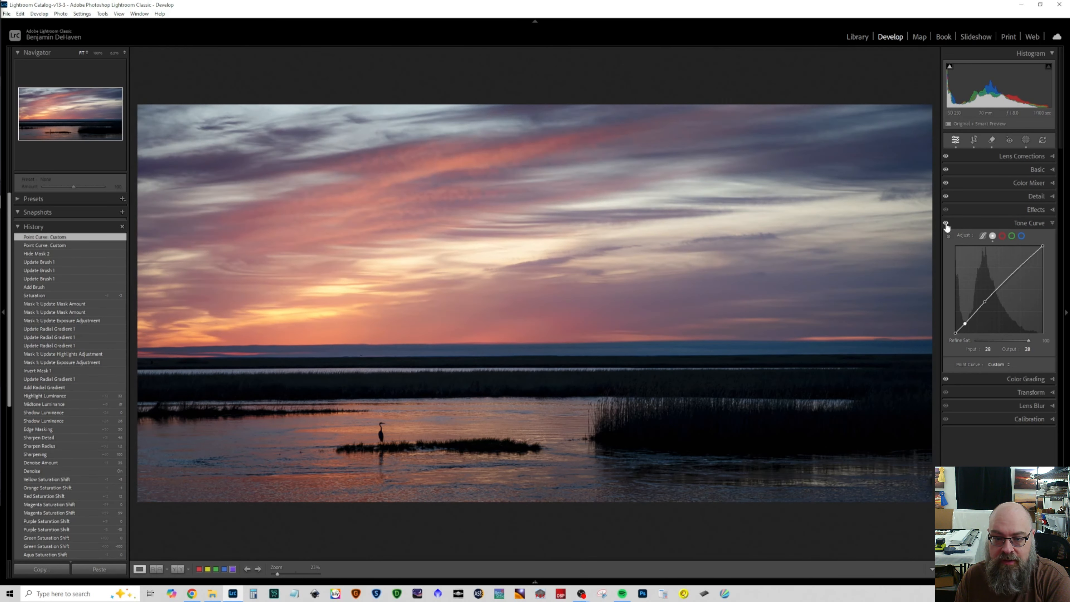
Step: Set the photo's overall Exposure to +0.70, Blacks to -25 and Contrast to +14 in the Basic adjustments
{"action": "left_click", "coordinate": [1015, 169]}
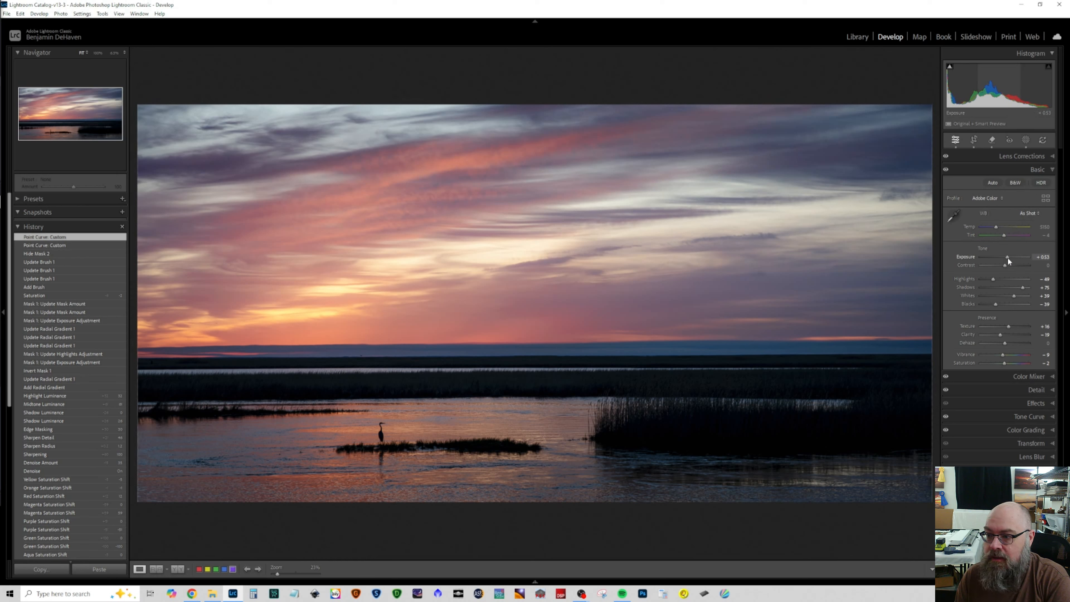
{"action": "left_click_drag", "start_coordinate": [1007, 258], "coordinate": [1008, 258]}
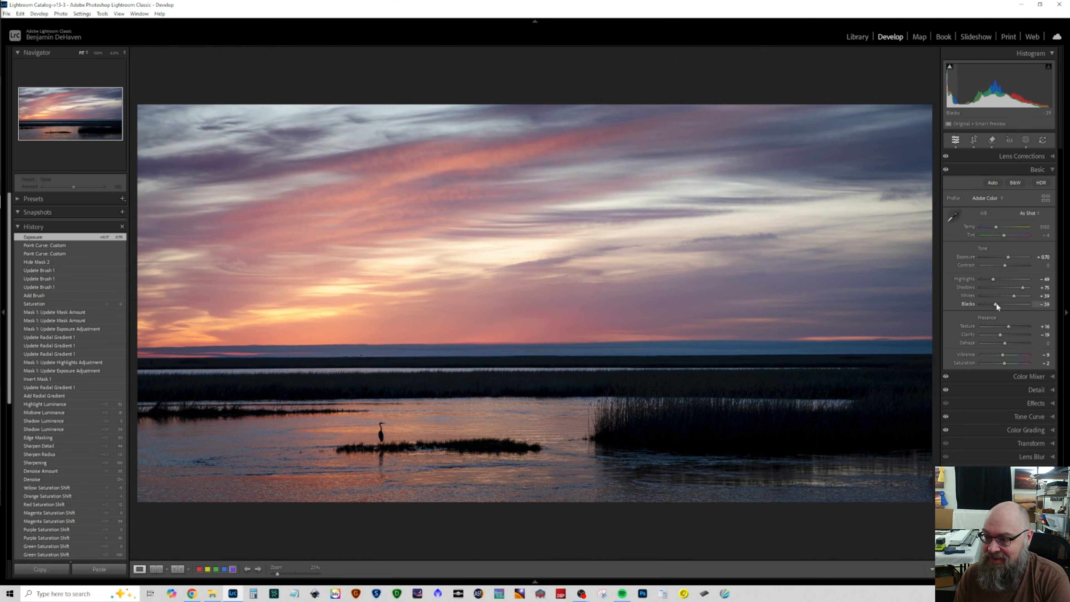
{"action": "left_click_drag", "start_coordinate": [996, 304], "coordinate": [1000, 305]}
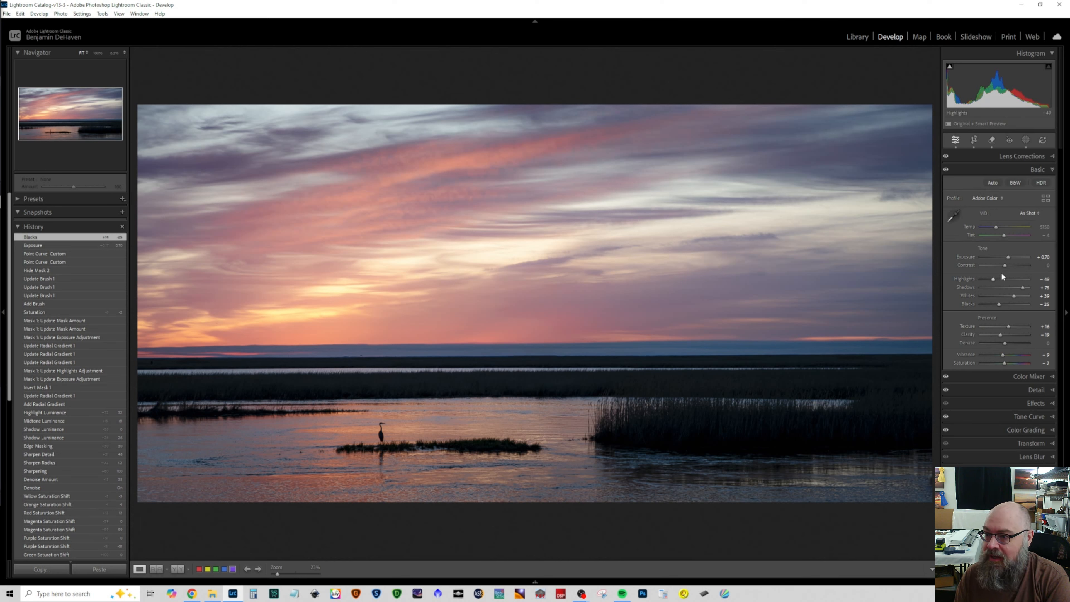
{"action": "left_click_drag", "start_coordinate": [1004, 267], "coordinate": [1008, 266]}
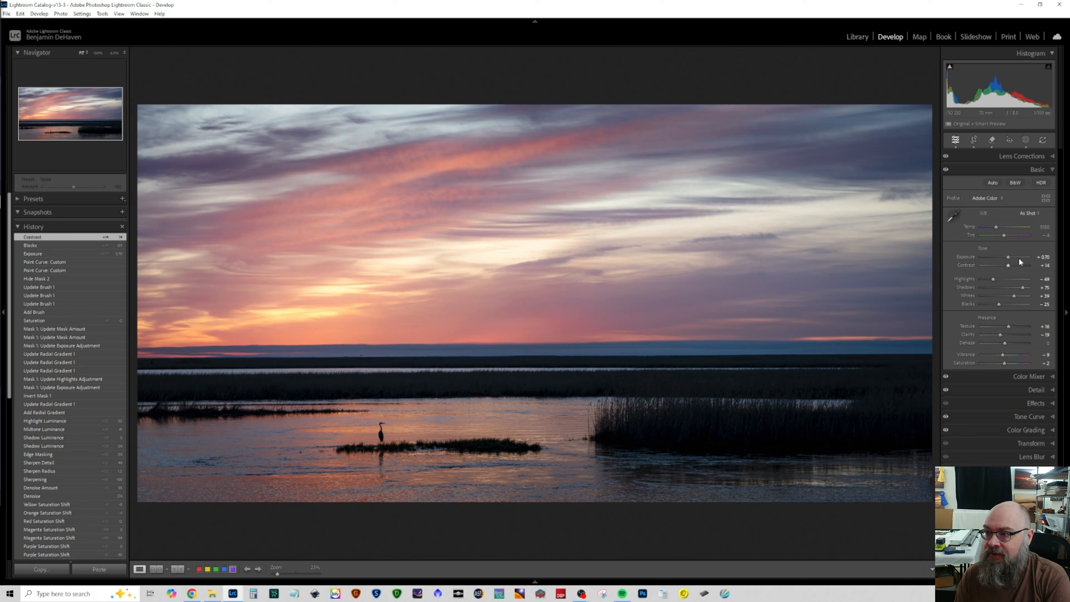
Step: Create a sky selection mask, try and reset its Contrast, and set its Dehaze to 10
{"action": "left_click", "coordinate": [1025, 141]}
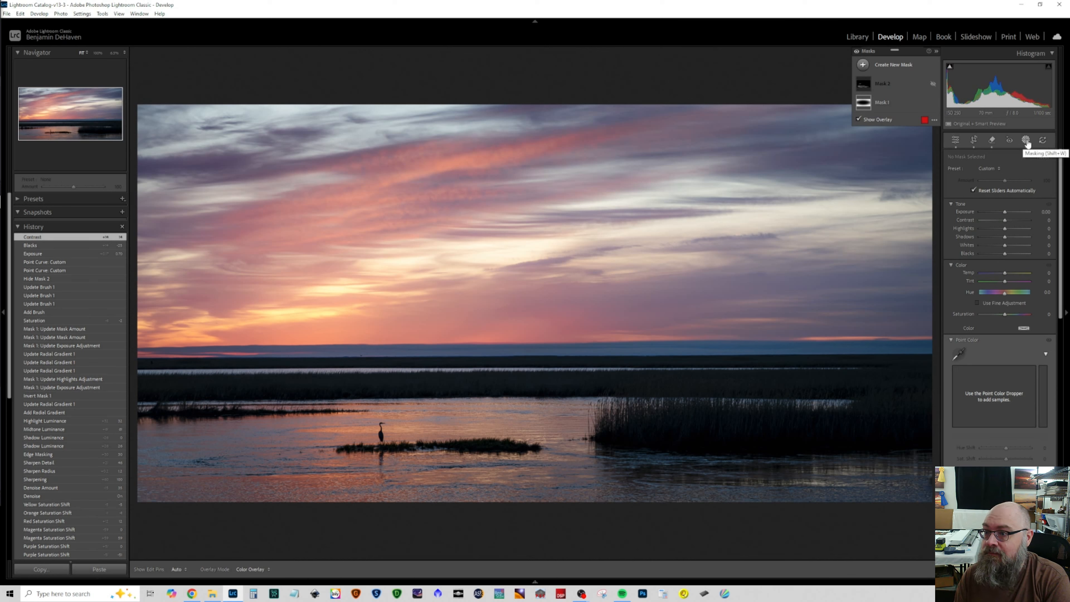
{"action": "left_click", "coordinate": [863, 65]}
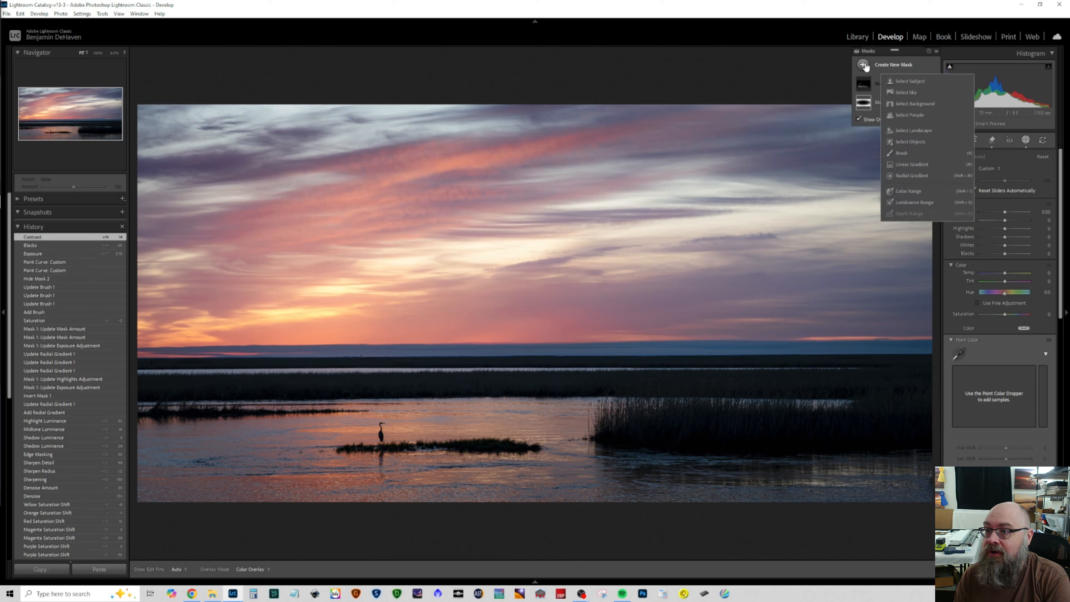
{"action": "left_click", "coordinate": [906, 91]}
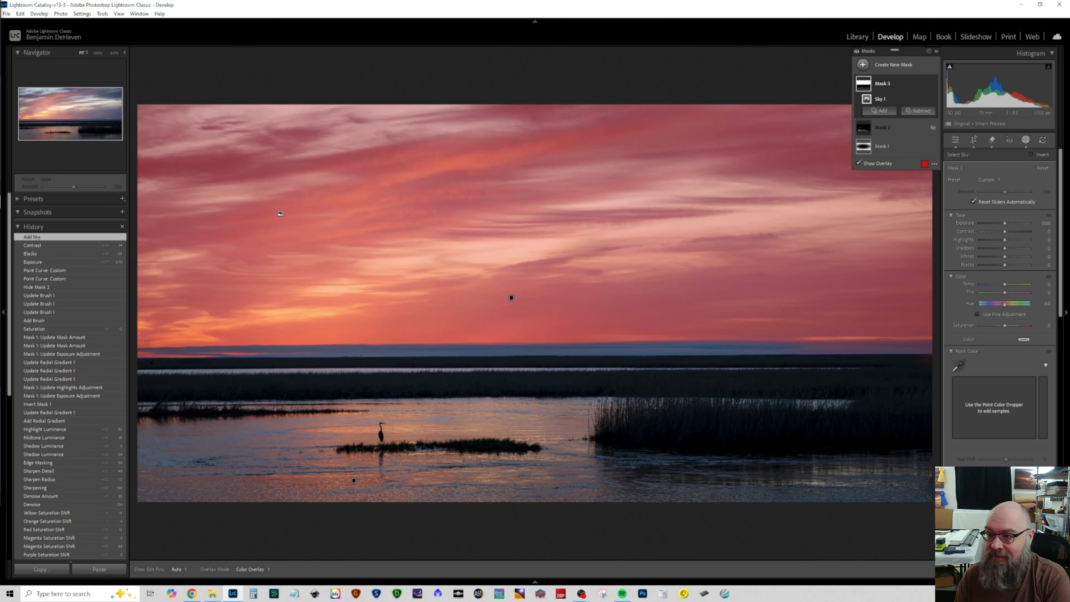
{"action": "mouse_move", "coordinate": [1005, 232]}
{"action": "left_mouse_down"}
{"action": "mouse_move", "coordinate": [1020, 231]}
{"action": "mouse_move", "coordinate": [1003, 233]}
{"action": "left_mouse_up"}
{"action": "double_click", "coordinate": [962, 231]}
{"action": "key", "text": "o"}
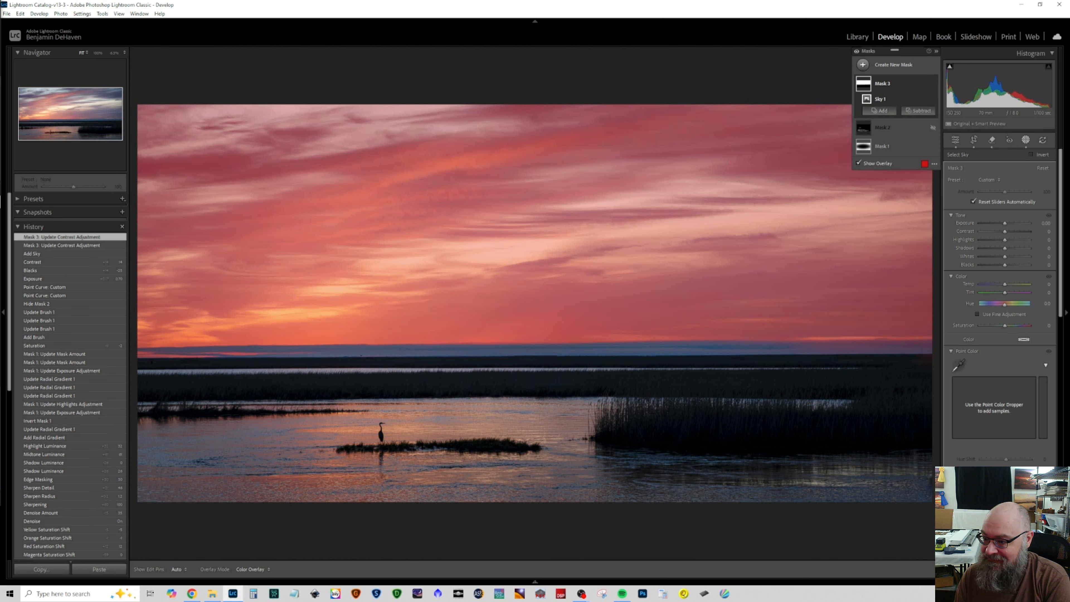
{"action": "scroll", "coordinate": [1035, 269], "scroll_direction": "down", "scroll_amount": 6}
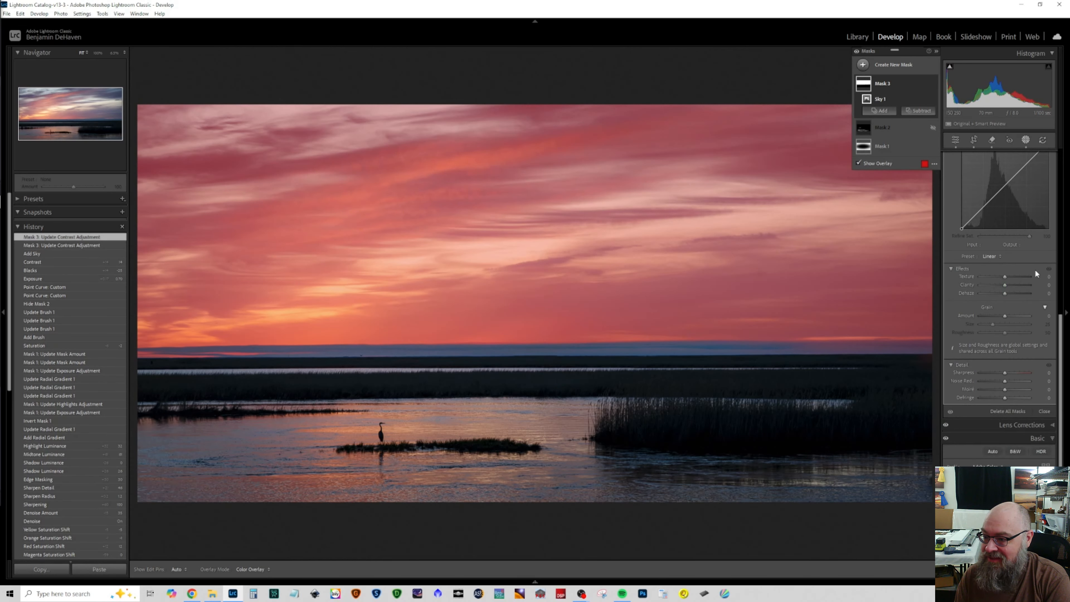
{"action": "left_click_drag", "start_coordinate": [1004, 293], "coordinate": [1006, 293]}
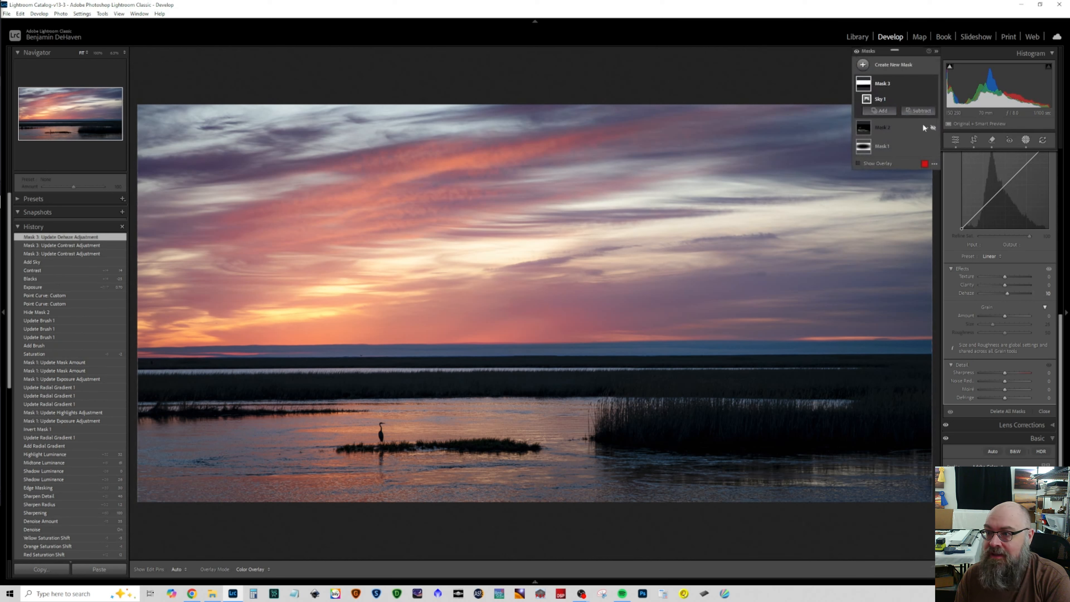
Step: Delete the sky selection mask
{"action": "left_click", "coordinate": [877, 85]}
{"action": "left_click", "coordinate": [925, 83]}
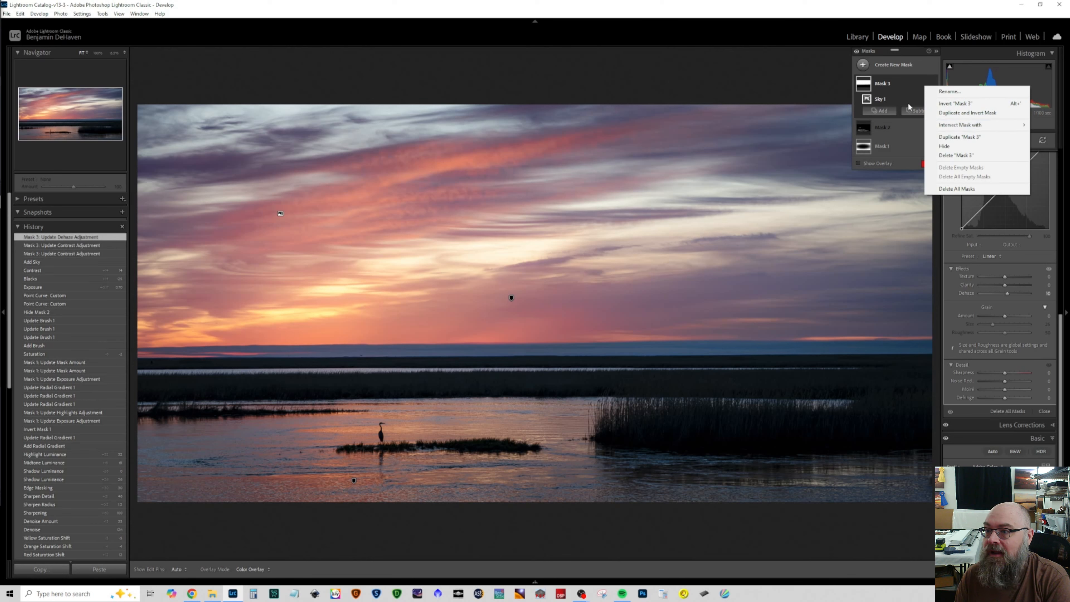
{"action": "left_click", "coordinate": [883, 100]}
{"action": "left_click", "coordinate": [924, 100]}
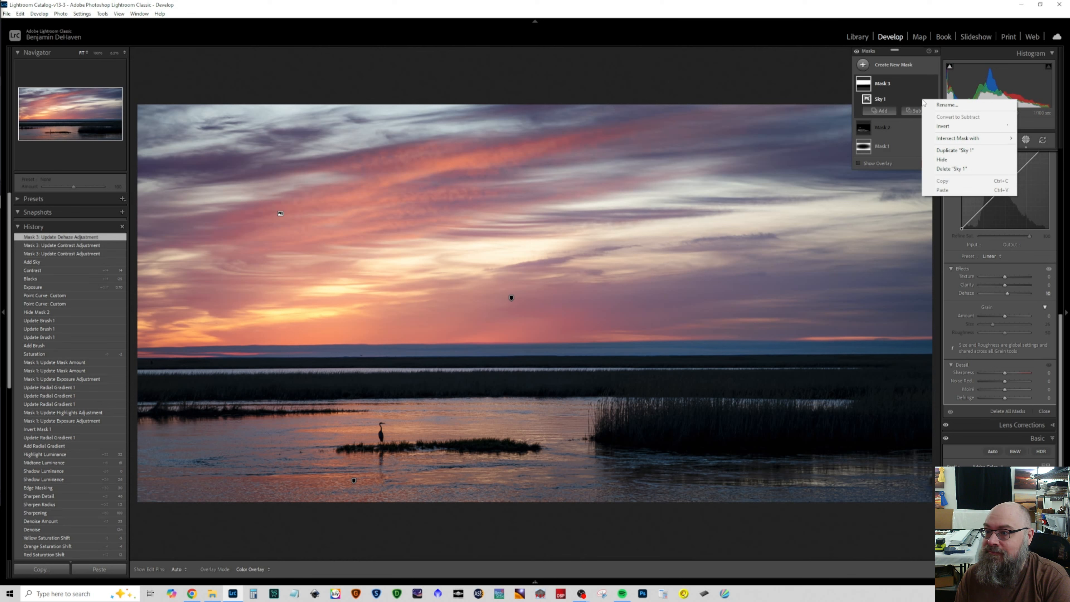
{"action": "left_click", "coordinate": [1057, 184]}
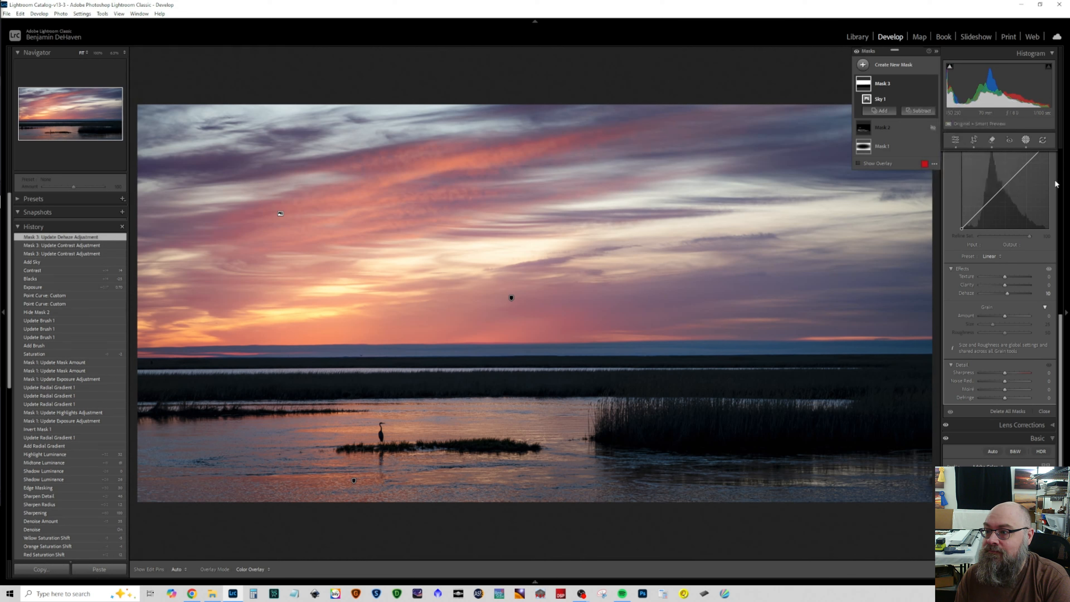
{"action": "scroll", "coordinate": [1056, 184], "scroll_direction": "up", "scroll_amount": 10}
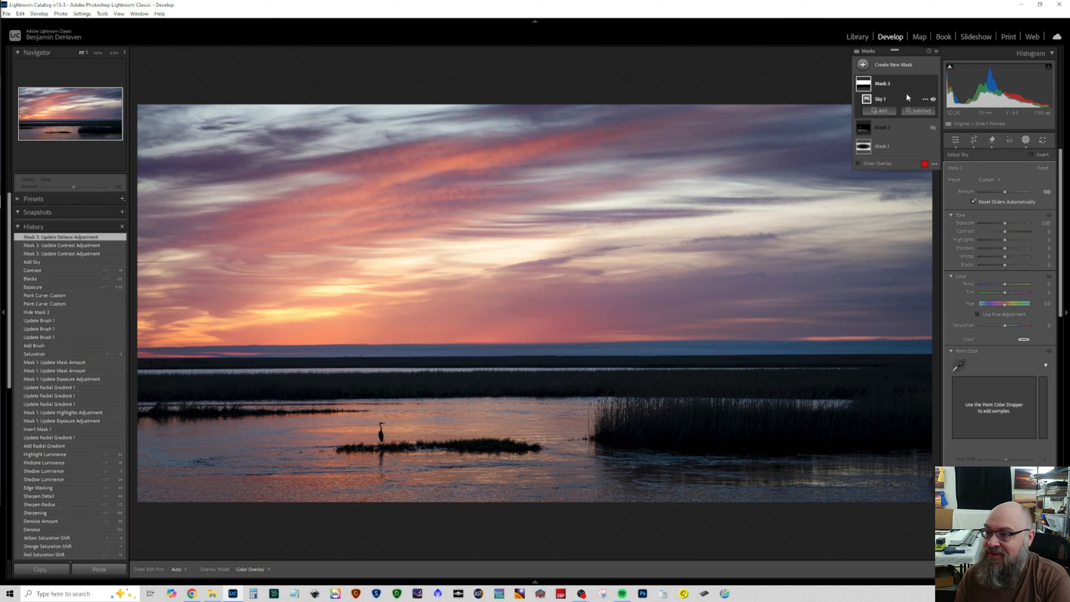
{"action": "left_click", "coordinate": [891, 84]}
{"action": "left_click", "coordinate": [891, 84]}
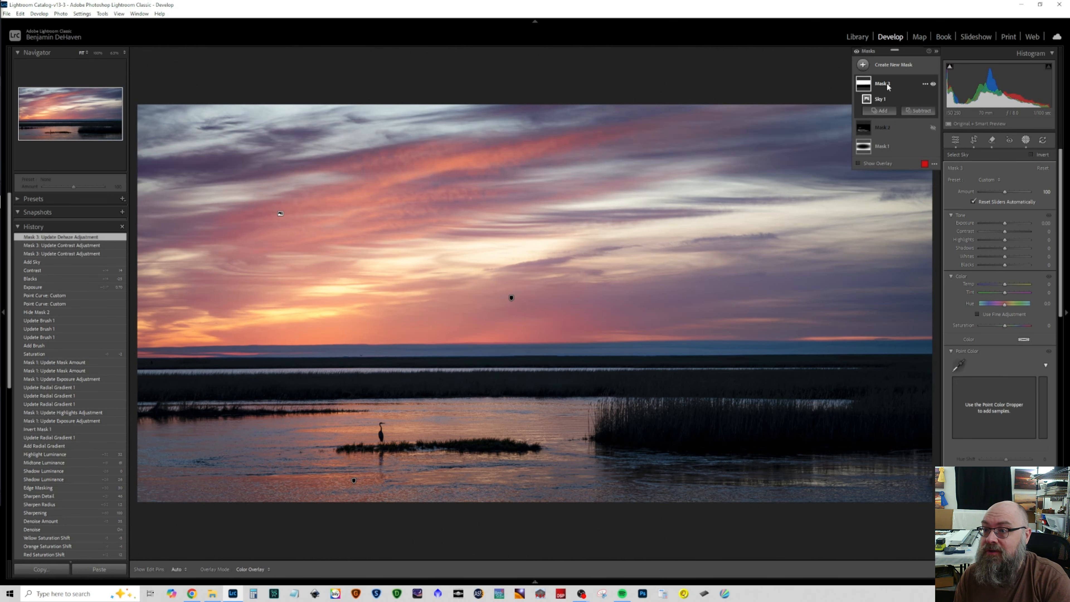
{"action": "left_click", "coordinate": [920, 87]}
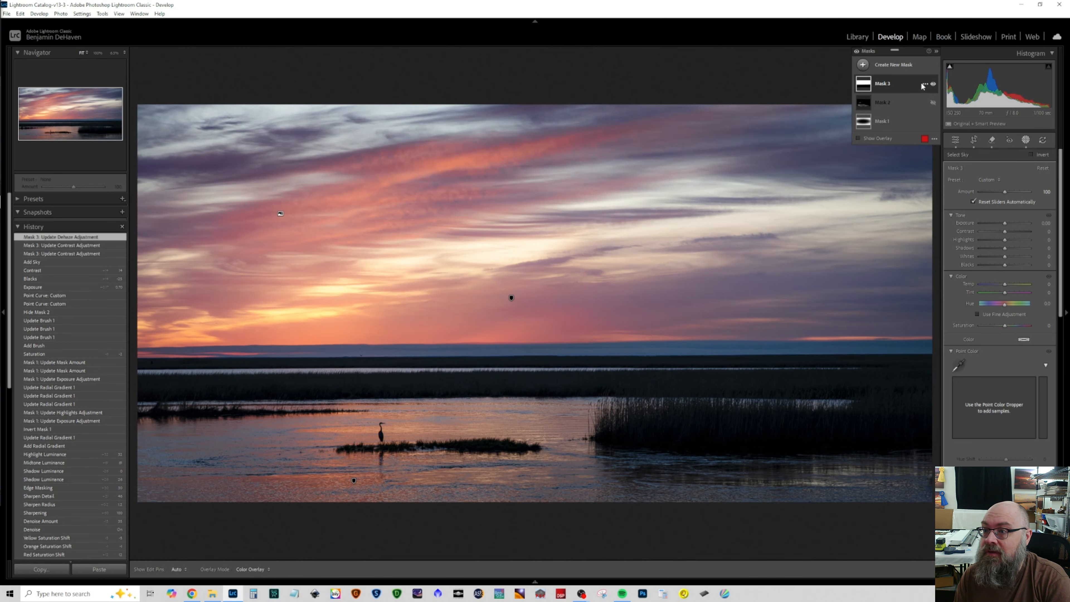
{"action": "right_click", "coordinate": [922, 87]}
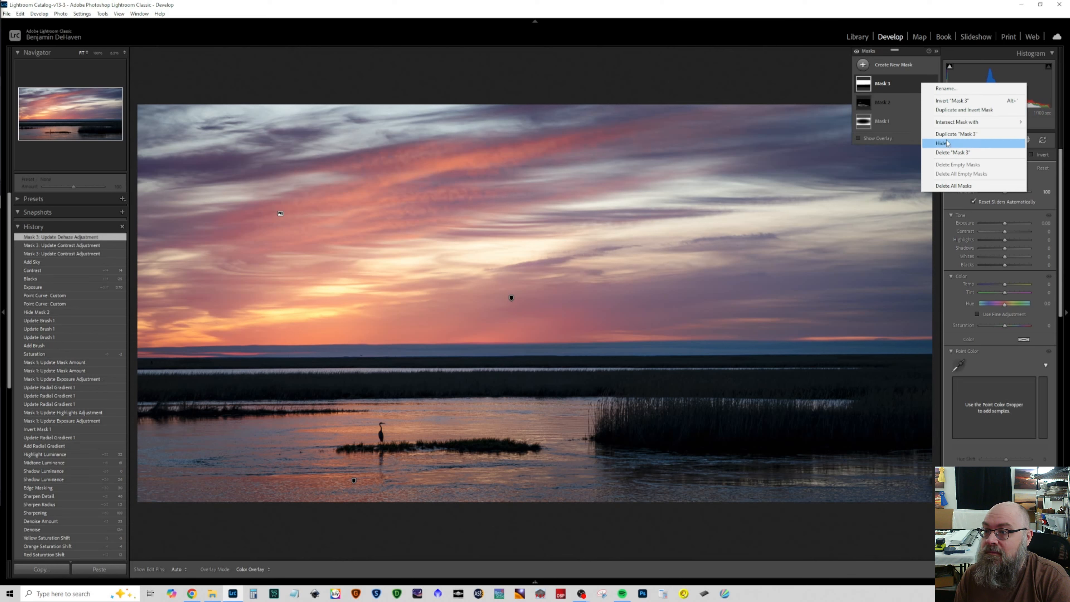
{"action": "left_click", "coordinate": [950, 153]}
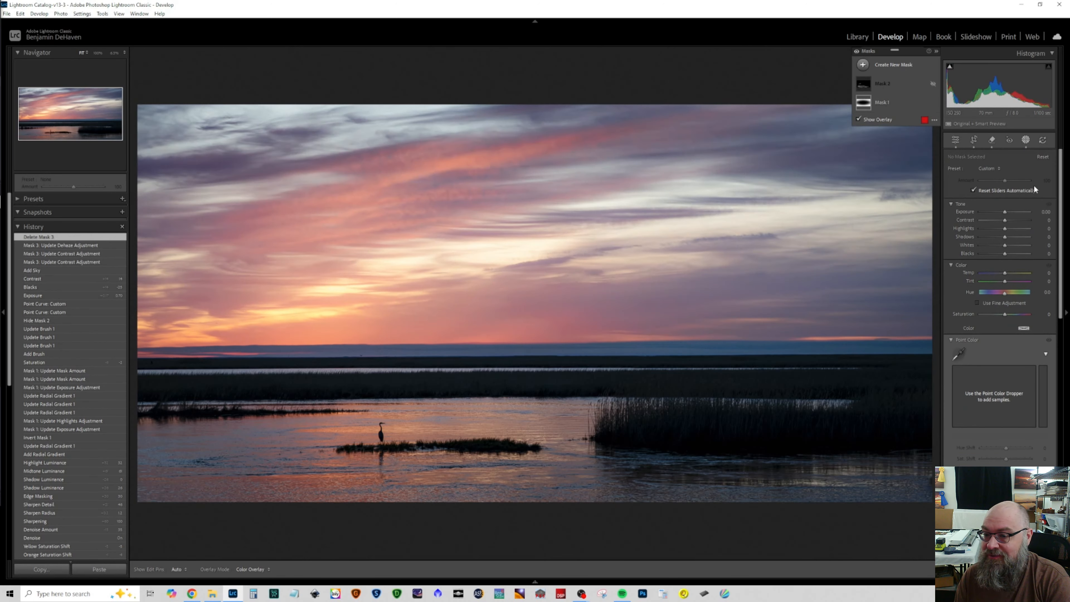
Step: Create a linear gradient mask running from above the photo's top edge down to just below its bottom edge
{"action": "left_click", "coordinate": [1027, 140]}
{"action": "left_click", "coordinate": [1026, 139]}
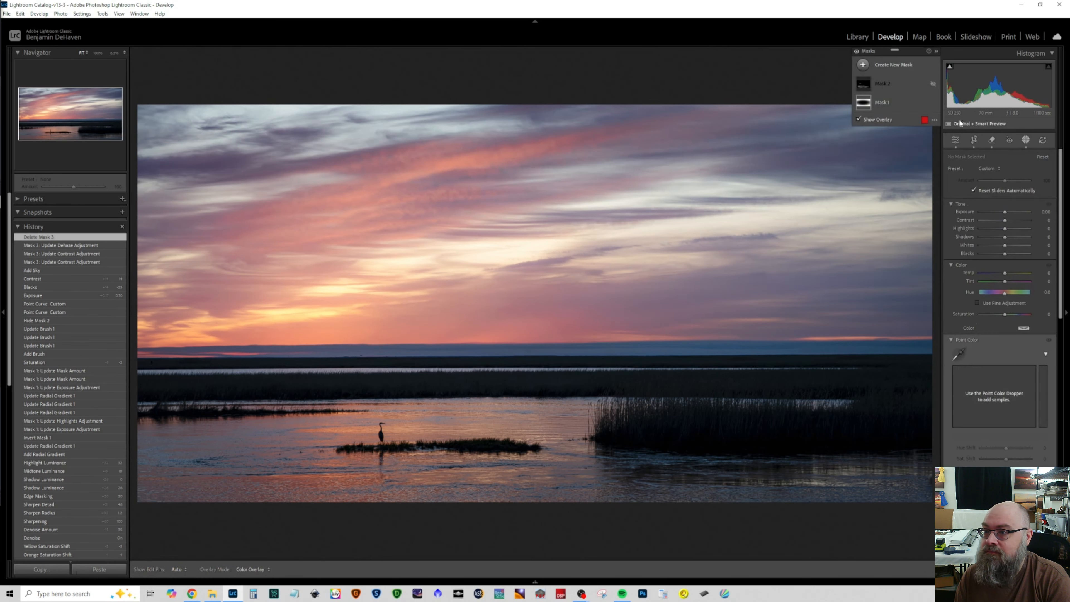
{"action": "left_click", "coordinate": [896, 66]}
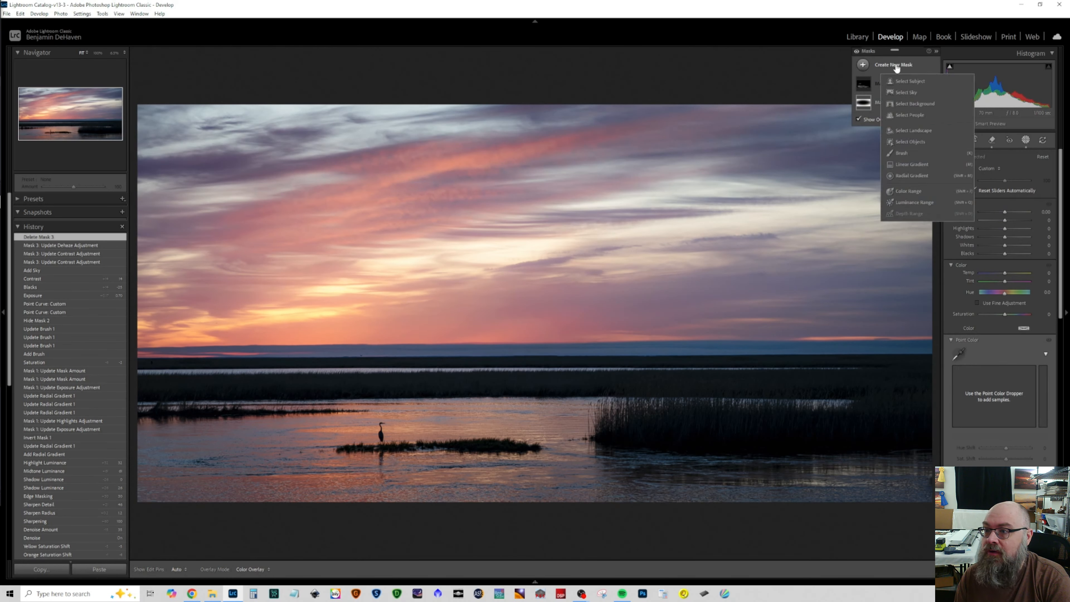
{"action": "left_click", "coordinate": [907, 163]}
{"action": "left_click_drag", "start_coordinate": [517, 59], "coordinate": [483, 525]}
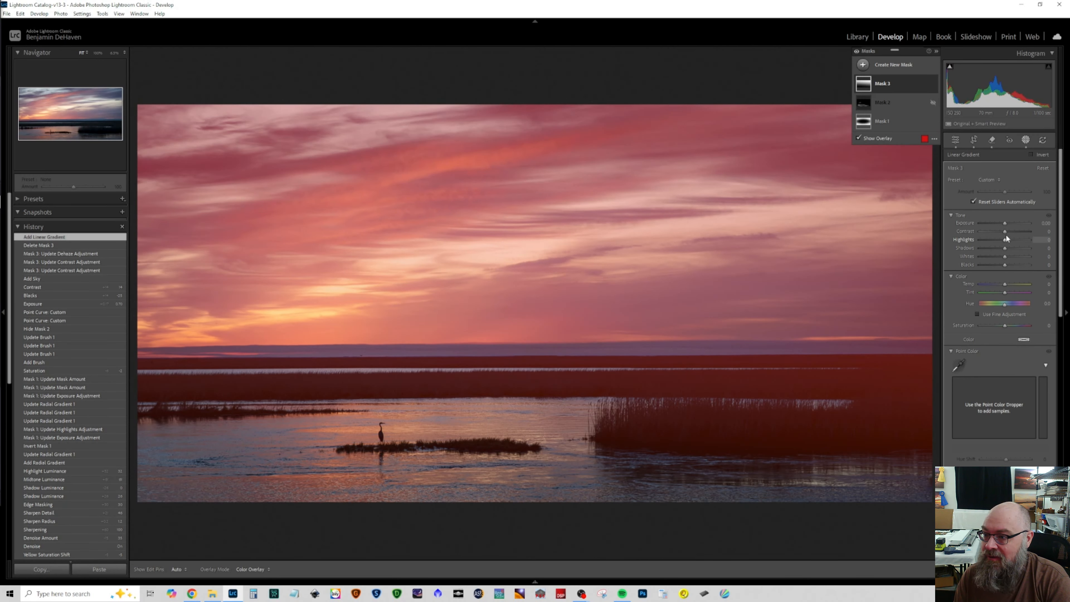
Step: Set the linear gradient mask's Contrast to 54 and its Dehaze to 10
{"action": "left_click_drag", "start_coordinate": [1005, 232], "coordinate": [1018, 234]}
{"action": "scroll", "coordinate": [1011, 293], "scroll_direction": "down", "scroll_amount": 5}
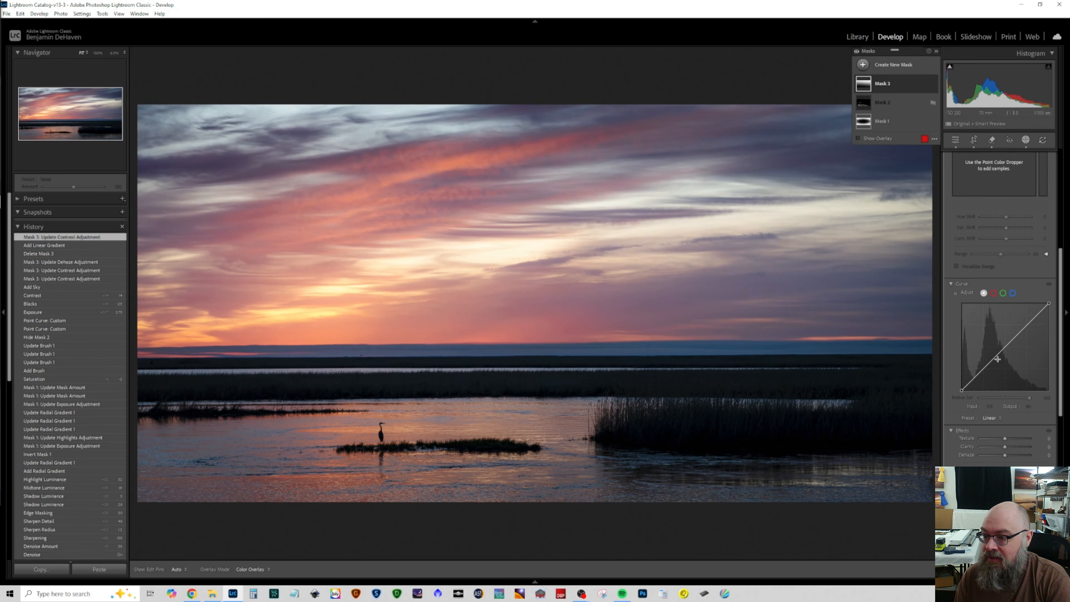
{"action": "scroll", "coordinate": [1006, 356], "scroll_direction": "down", "scroll_amount": 4}
{"action": "left_click_drag", "start_coordinate": [1008, 293], "coordinate": [1003, 294]}
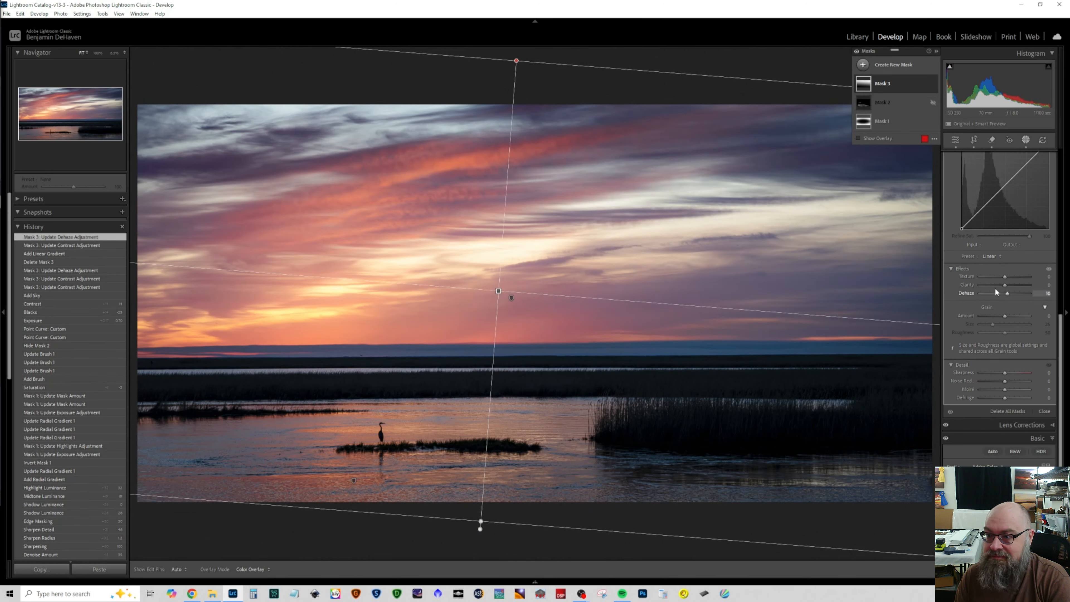
Step: Toggle the linear gradient mask's visibility to compare its effect, and leave the mask shown
{"action": "left_click", "coordinate": [933, 86]}
{"action": "left_click", "coordinate": [933, 86]}
{"action": "left_click", "coordinate": [933, 84]}
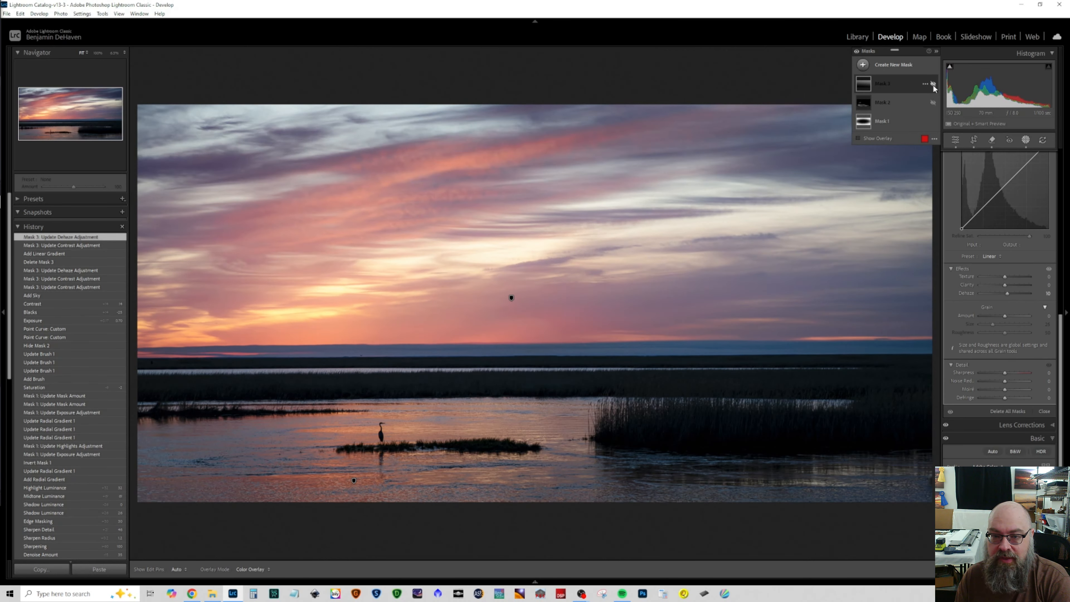
{"action": "left_click", "coordinate": [933, 85]}
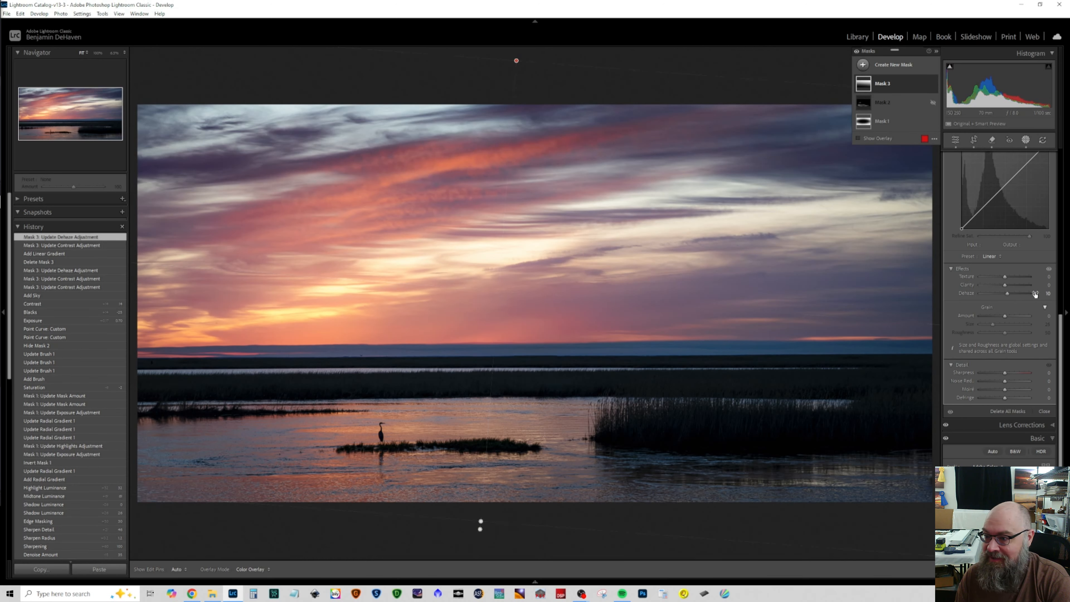
Step: Set the linear gradient mask's Saturation to 3
{"action": "scroll", "coordinate": [1020, 311], "scroll_direction": "up", "scroll_amount": 5}
{"action": "scroll", "coordinate": [1021, 312], "scroll_direction": "up", "scroll_amount": 3}
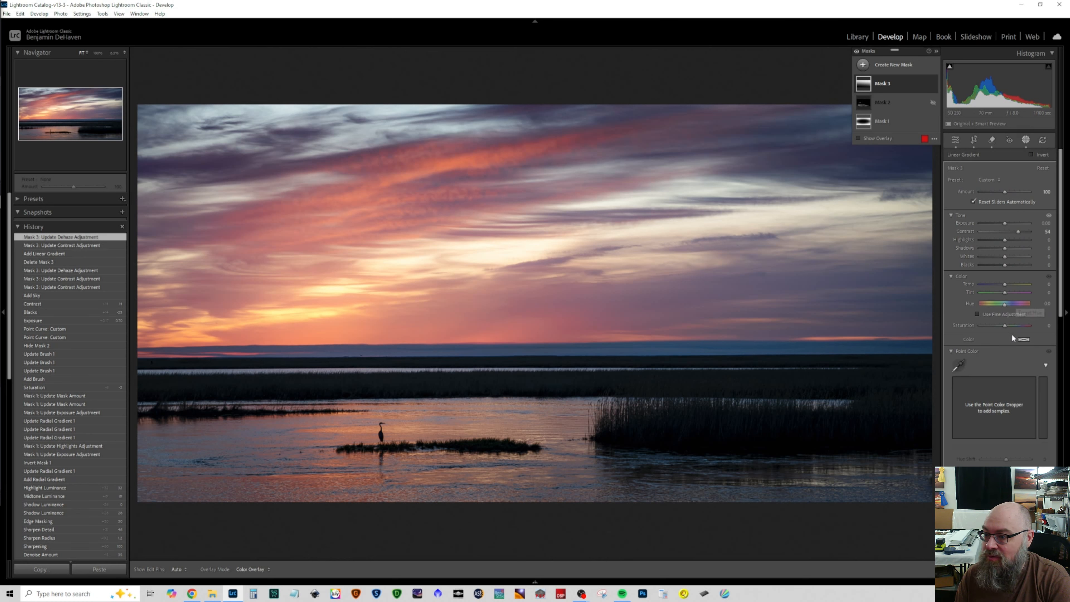
{"action": "left_click_drag", "start_coordinate": [1005, 326], "coordinate": [1003, 326]}
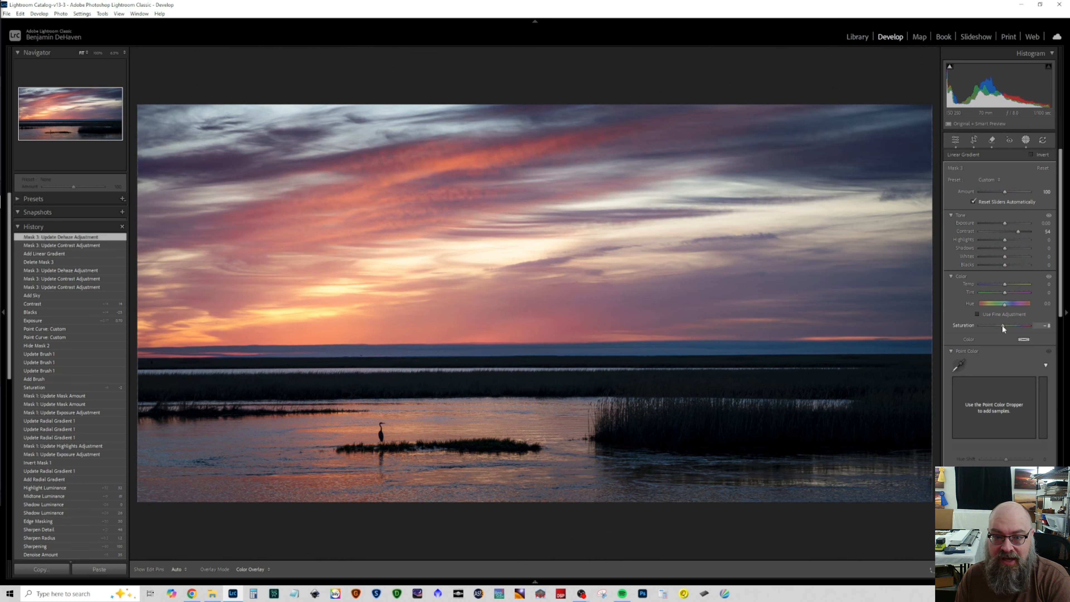
{"action": "left_click_drag", "start_coordinate": [989, 326], "coordinate": [1007, 329]}
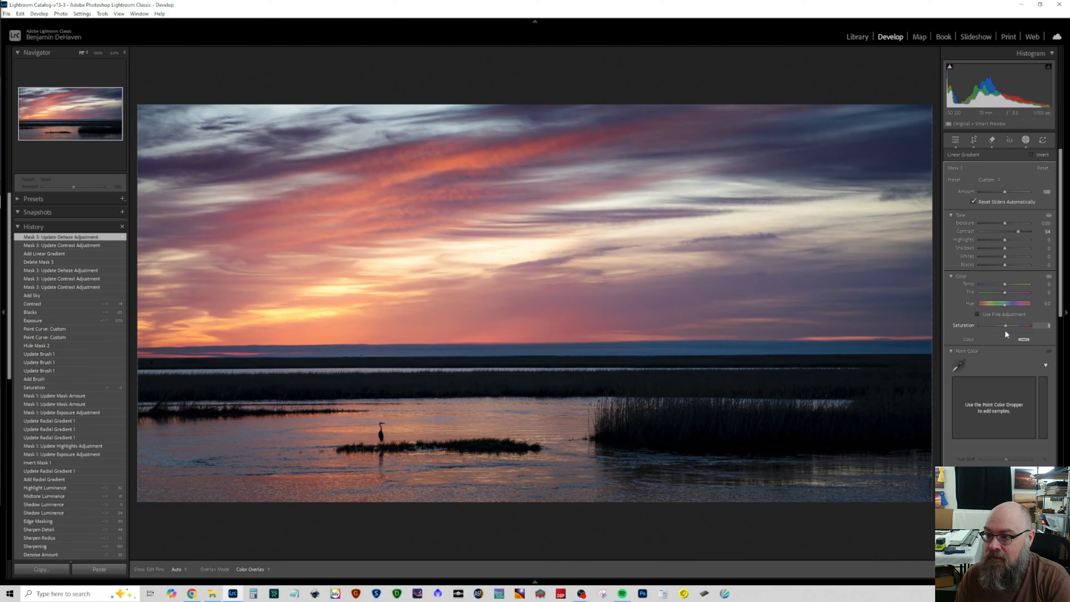
Step: Set the linear gradient mask's Saturation to -2 and its Contrast to 88
{"action": "left_click_drag", "start_coordinate": [1003, 330], "coordinate": [1003, 330]}
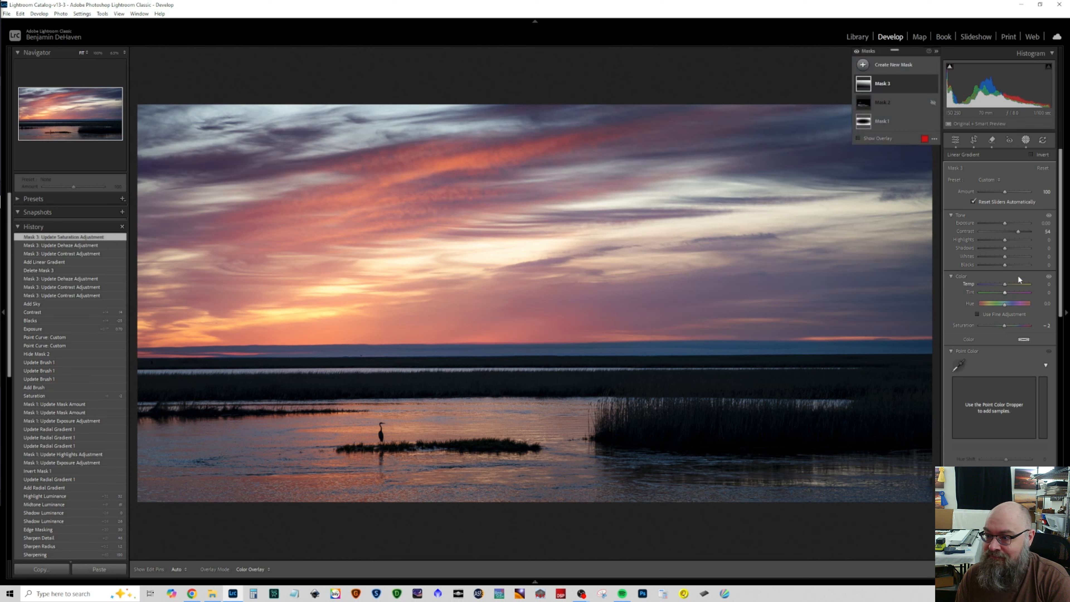
{"action": "left_click_drag", "start_coordinate": [1018, 231], "coordinate": [1027, 231]}
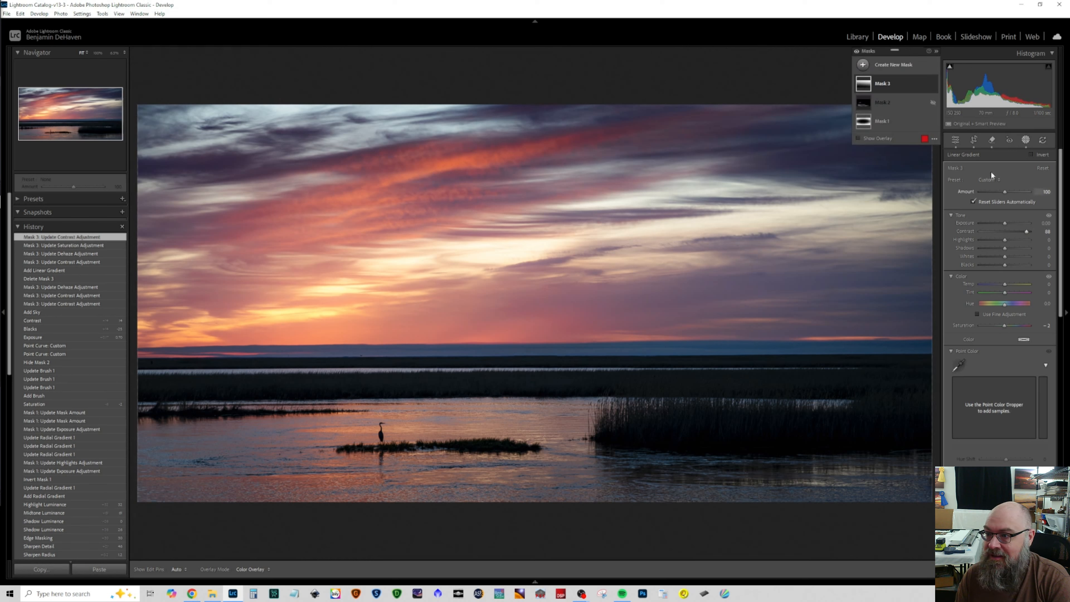
Step: Set the whole photo's Contrast to -2 and check the result at a reduced size and fitted to the window
{"action": "left_click", "coordinate": [958, 143]}
{"action": "left_click_drag", "start_coordinate": [1010, 268], "coordinate": [1005, 265]}
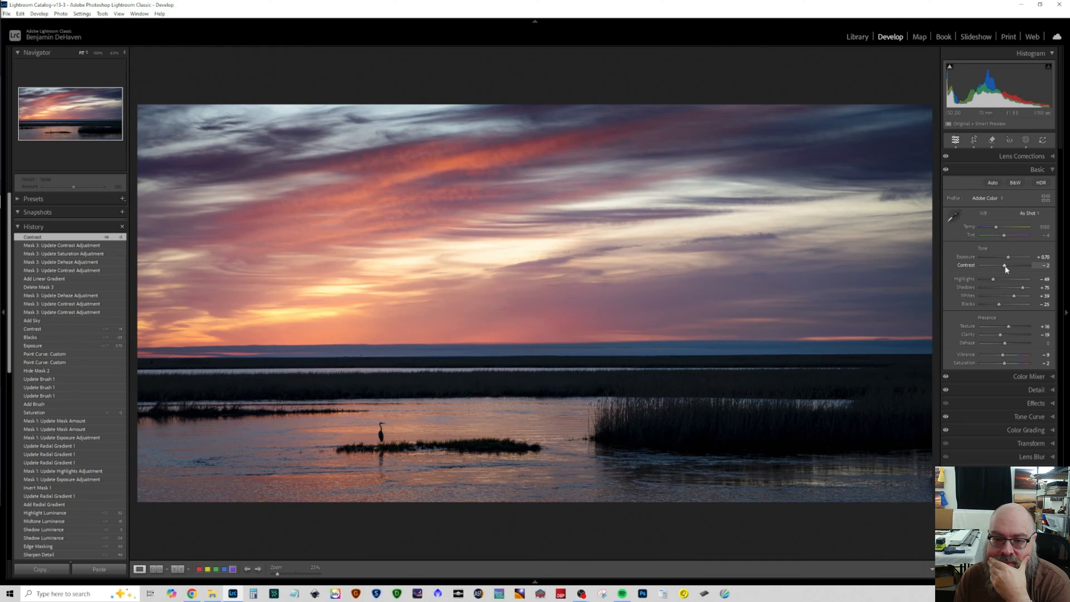
{"action": "left_click", "coordinate": [500, 324]}
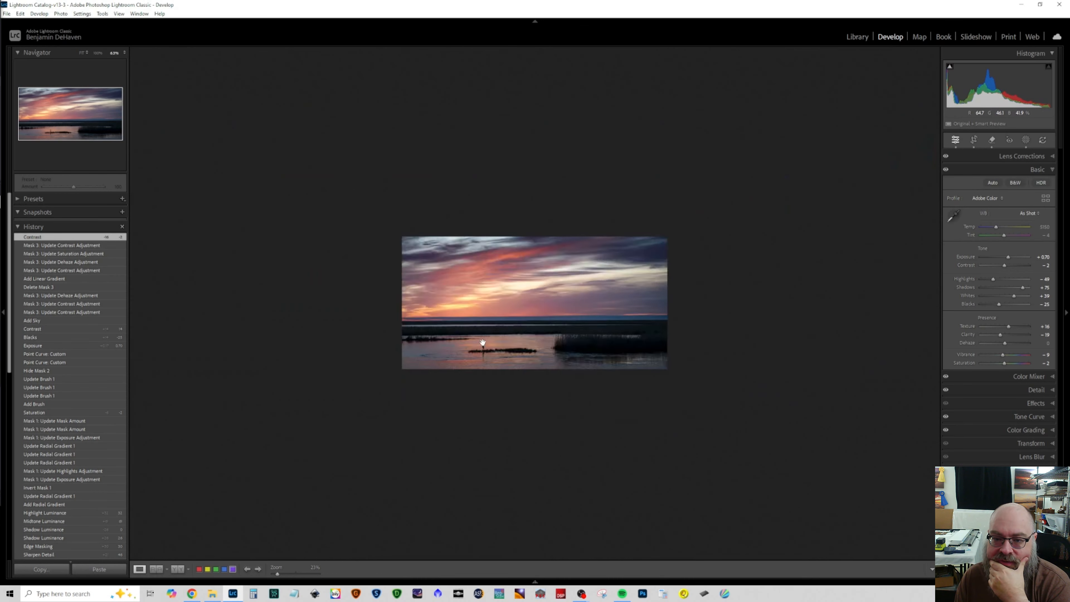
{"action": "left_click", "coordinate": [512, 322]}
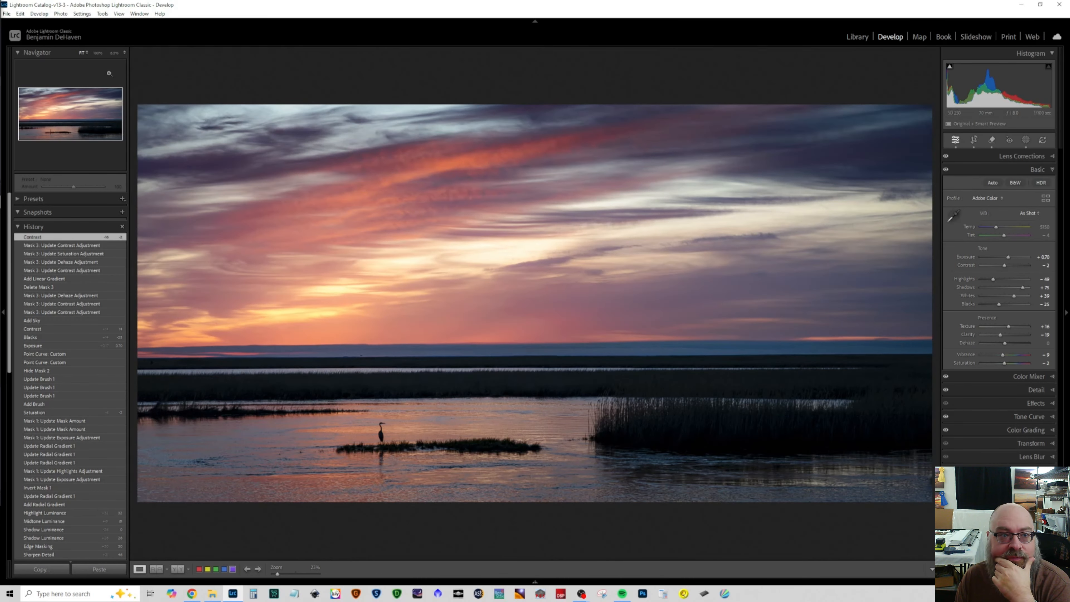
Step: Set the Denoise amount to 55 while inspecting the sky above the horizon at 100%
{"action": "left_click", "coordinate": [93, 49]}
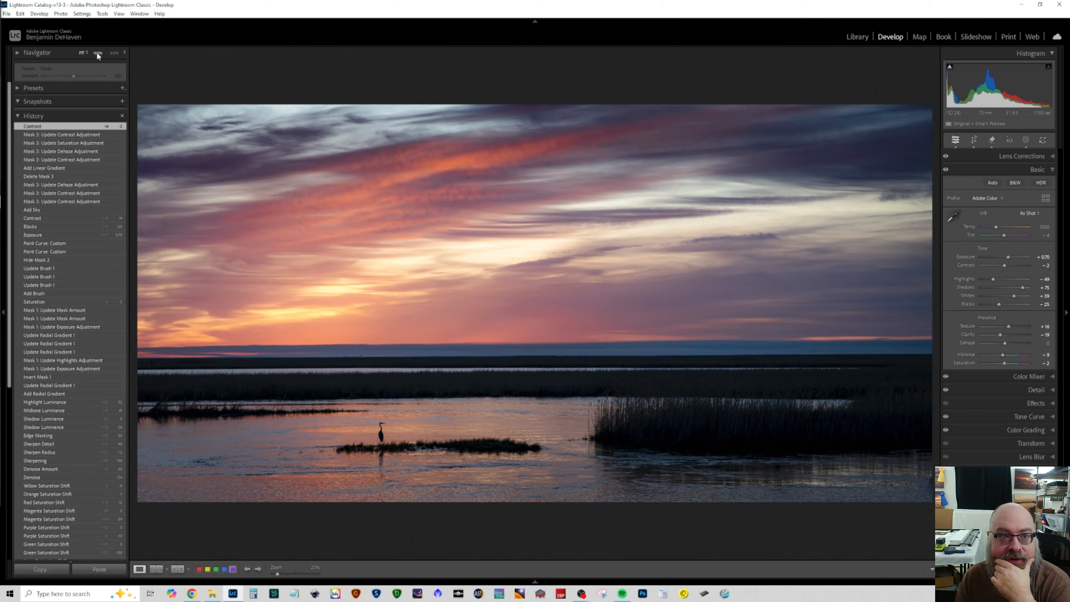
{"action": "left_click", "coordinate": [97, 52]}
{"action": "left_click", "coordinate": [47, 100]}
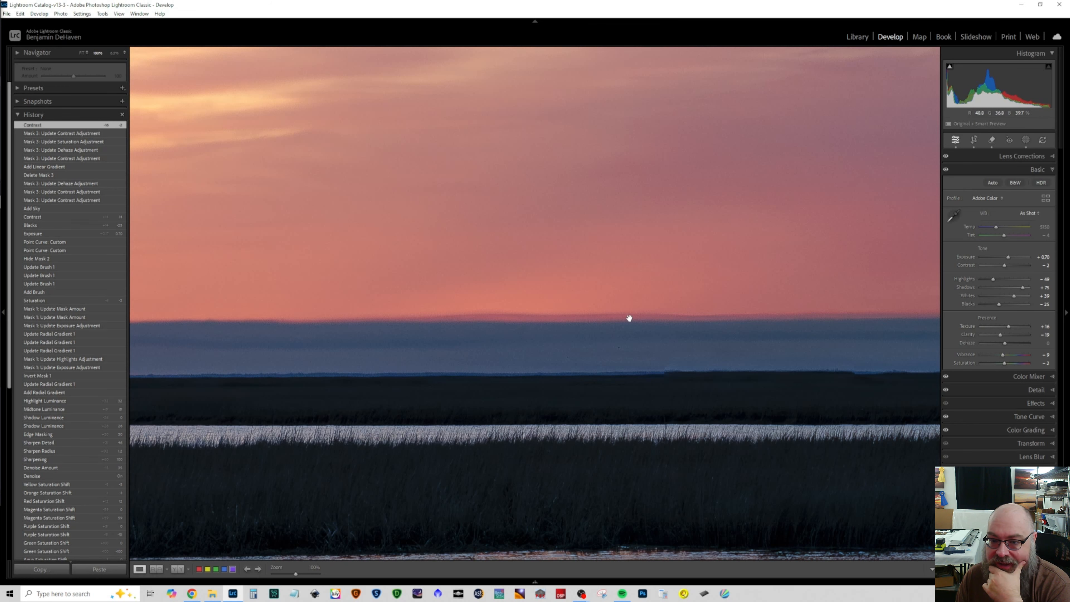
{"action": "left_click_drag", "start_coordinate": [690, 349], "coordinate": [549, 375]}
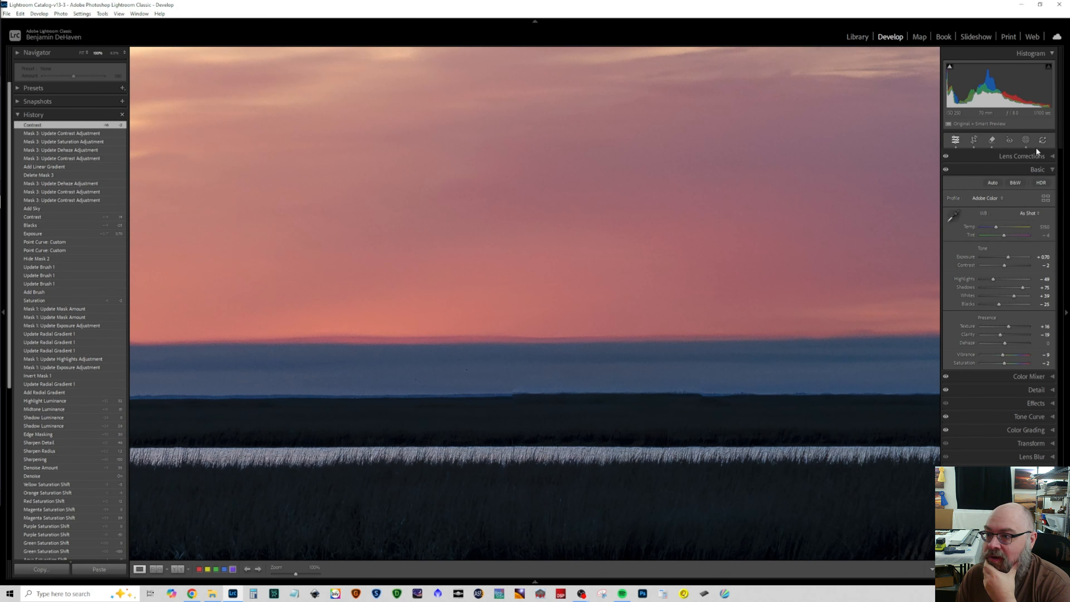
{"action": "left_click", "coordinate": [1026, 140]}
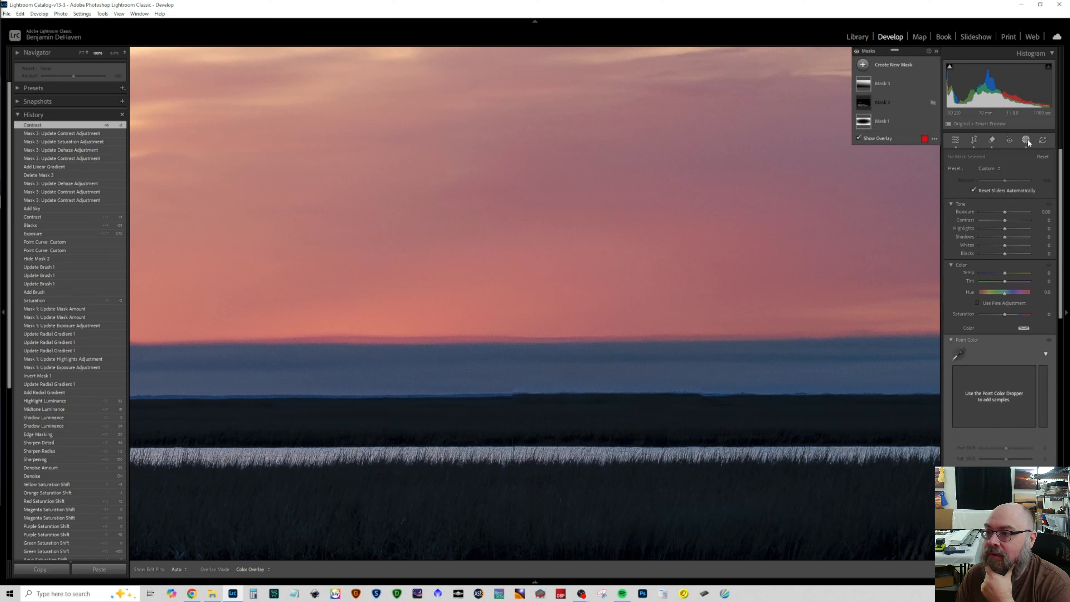
{"action": "left_click", "coordinate": [1027, 140]}
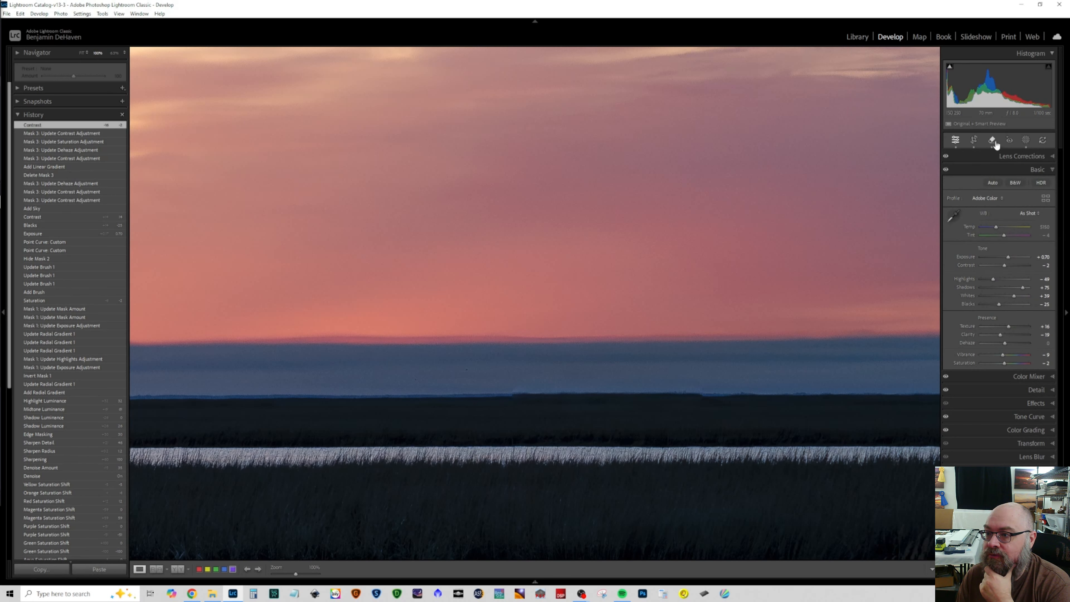
{"action": "left_click", "coordinate": [1033, 394]}
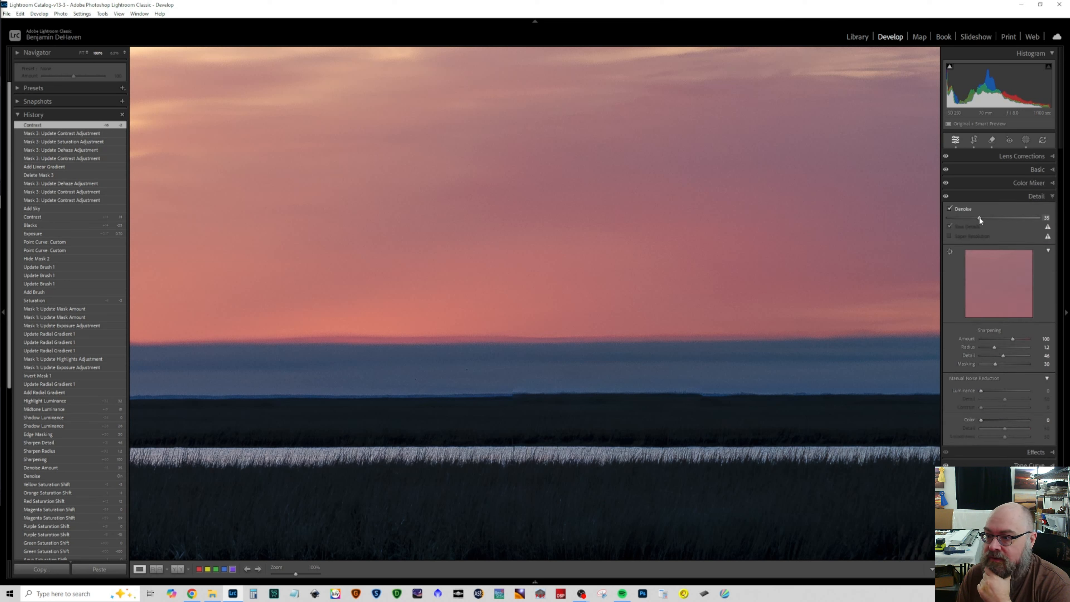
{"action": "left_click_drag", "start_coordinate": [986, 218], "coordinate": [980, 218]}
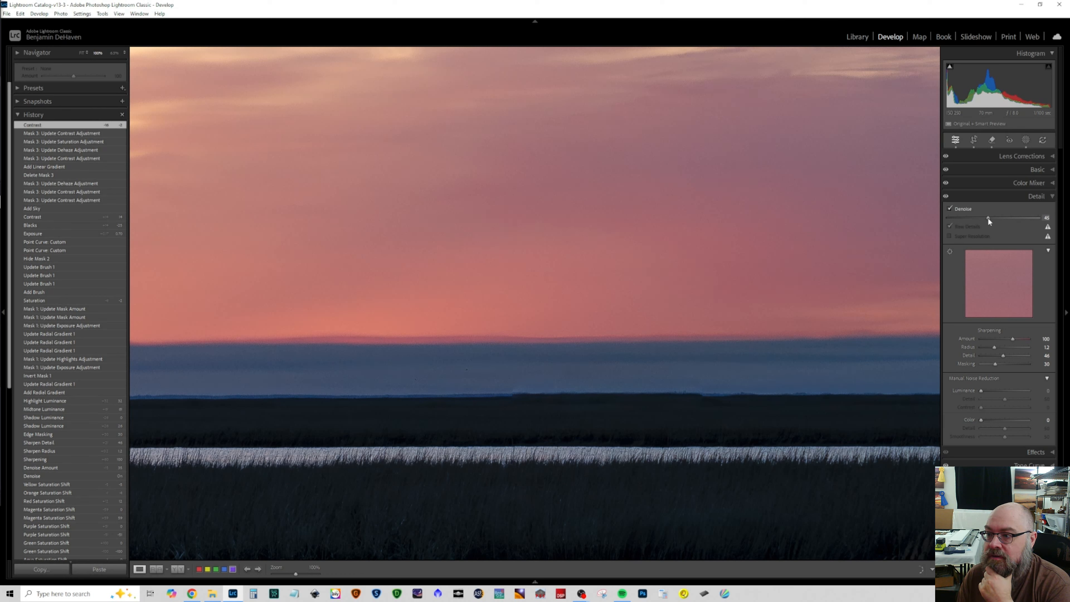
{"action": "left_click_drag", "start_coordinate": [989, 217], "coordinate": [988, 218]}
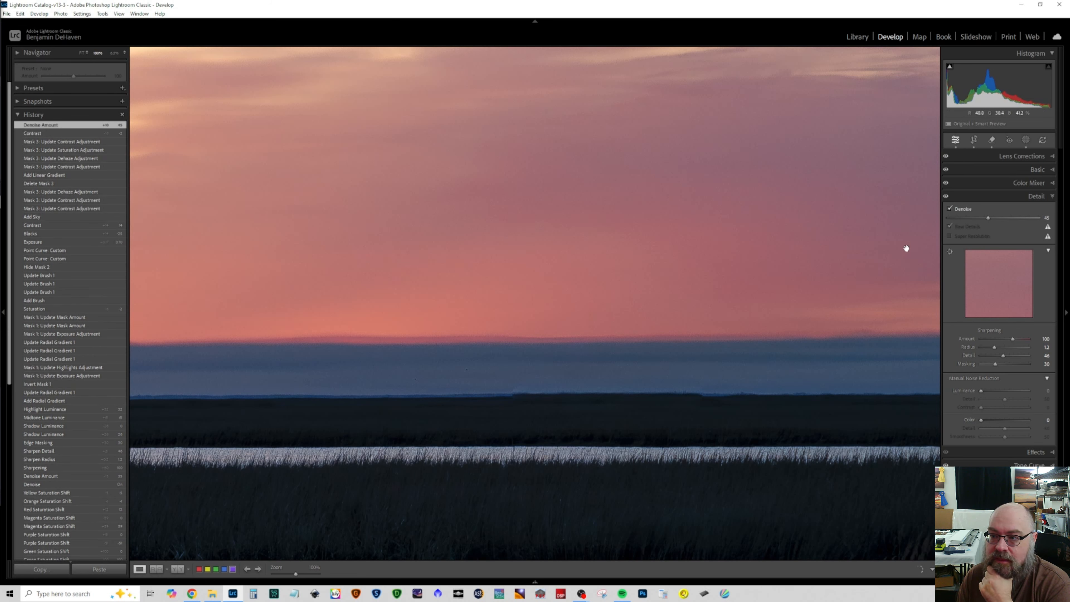
{"action": "left_click_drag", "start_coordinate": [999, 218], "coordinate": [997, 219]}
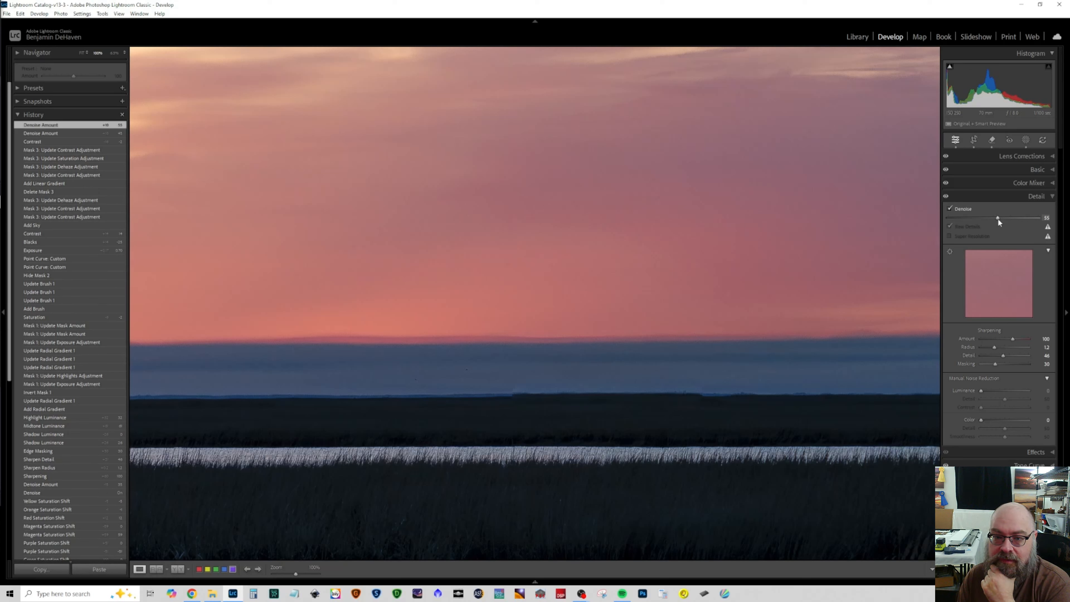
{"action": "left_click", "coordinate": [659, 238]}
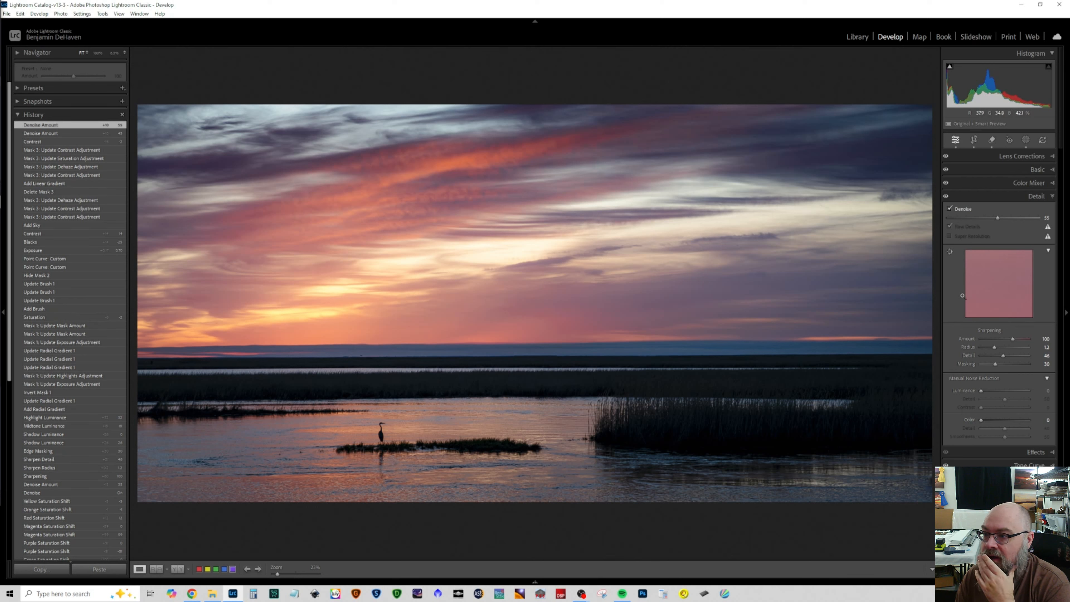
Step: Try to heal the edge between the sunset glow and the dark cloud band, moving the heal source up into the sky
{"action": "left_click", "coordinate": [992, 141]}
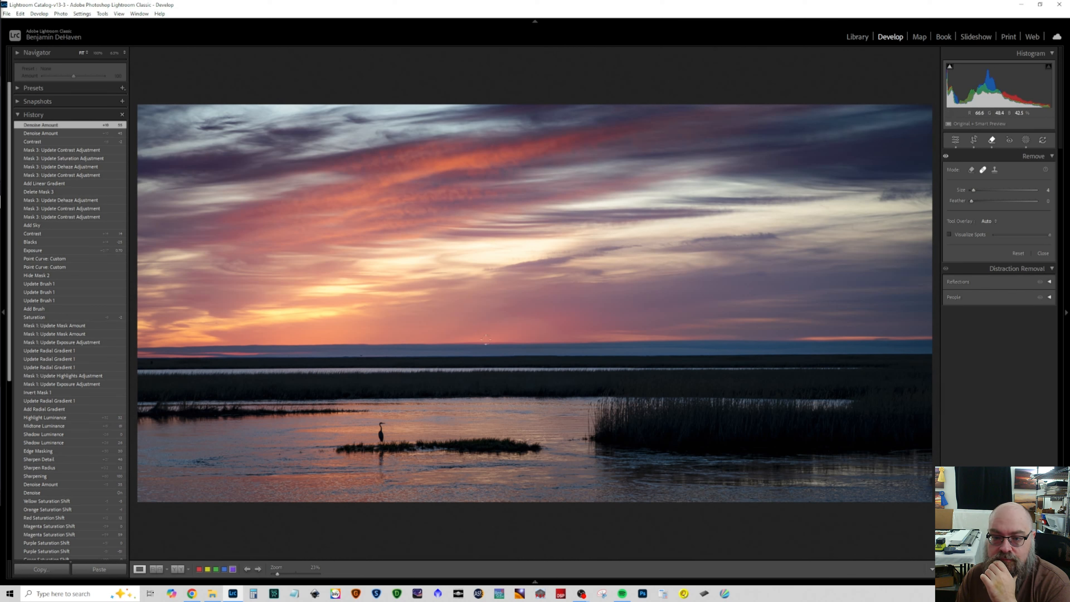
{"action": "left_click", "coordinate": [100, 54]}
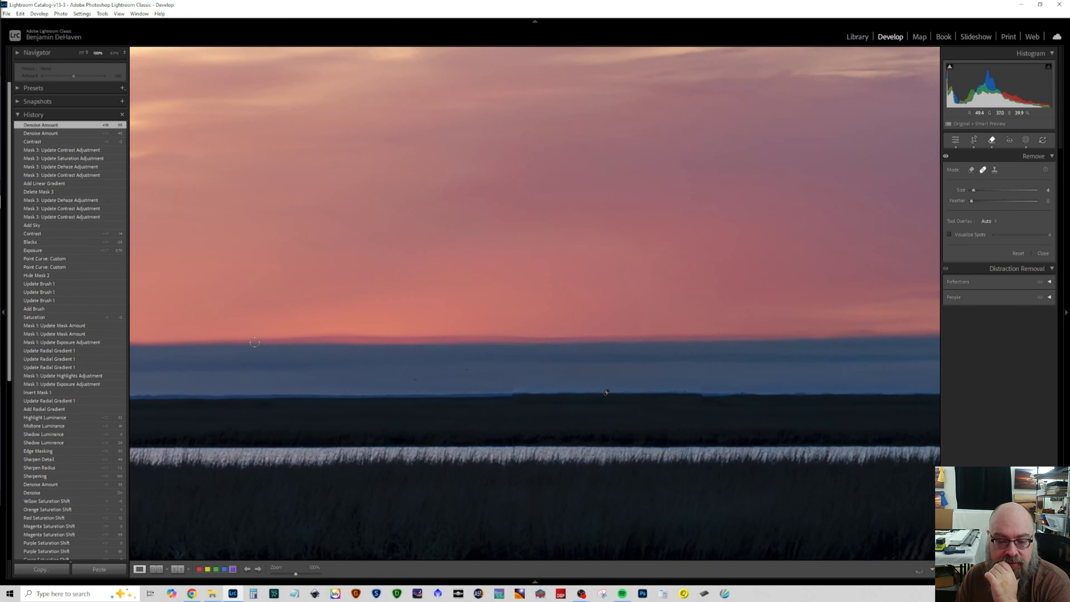
{"action": "key", "text": "bracketright"}
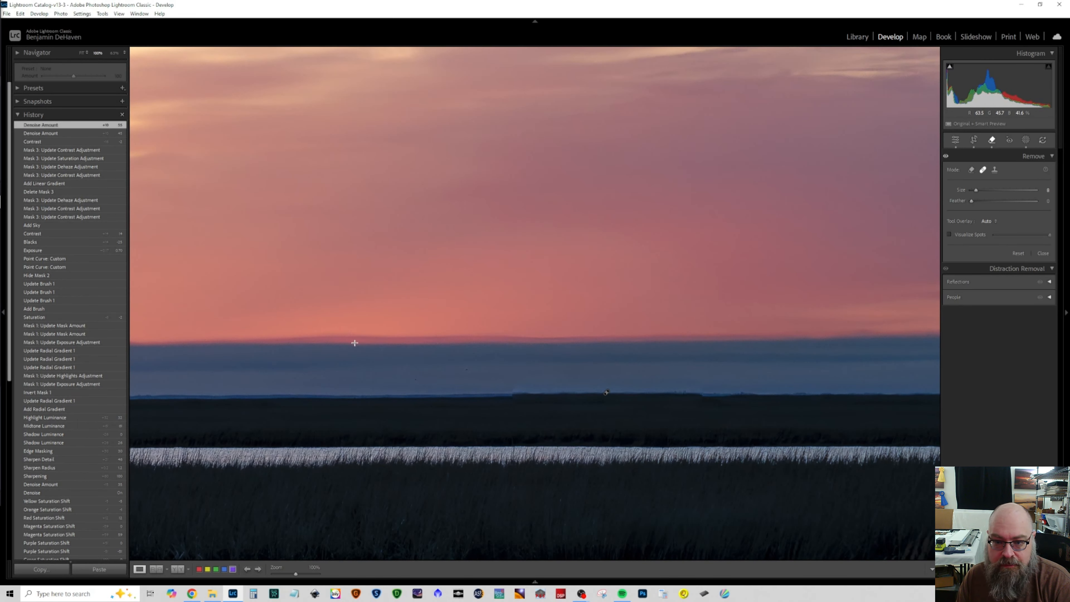
{"action": "left_click_drag", "start_coordinate": [718, 333], "coordinate": [810, 335]}
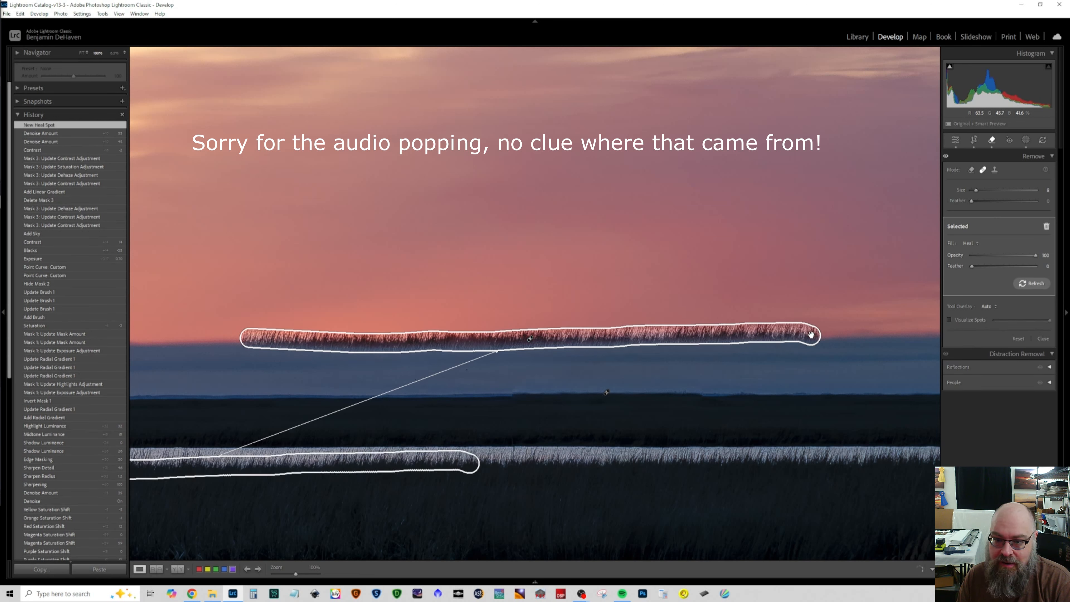
{"action": "left_click_drag", "start_coordinate": [361, 456], "coordinate": [502, 293]}
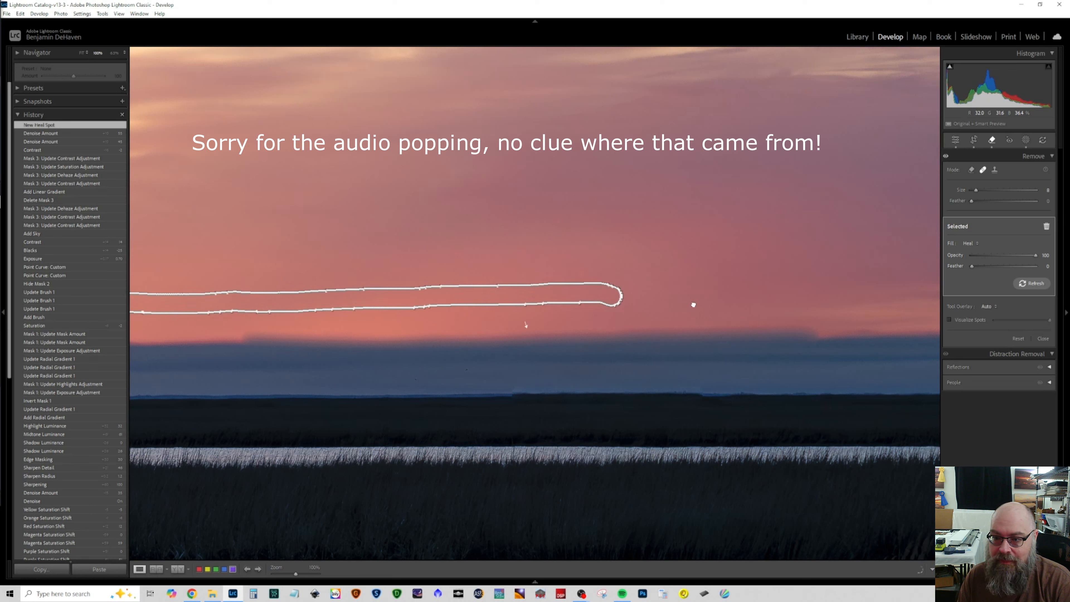
{"action": "left_click_drag", "start_coordinate": [769, 301], "coordinate": [768, 301]}
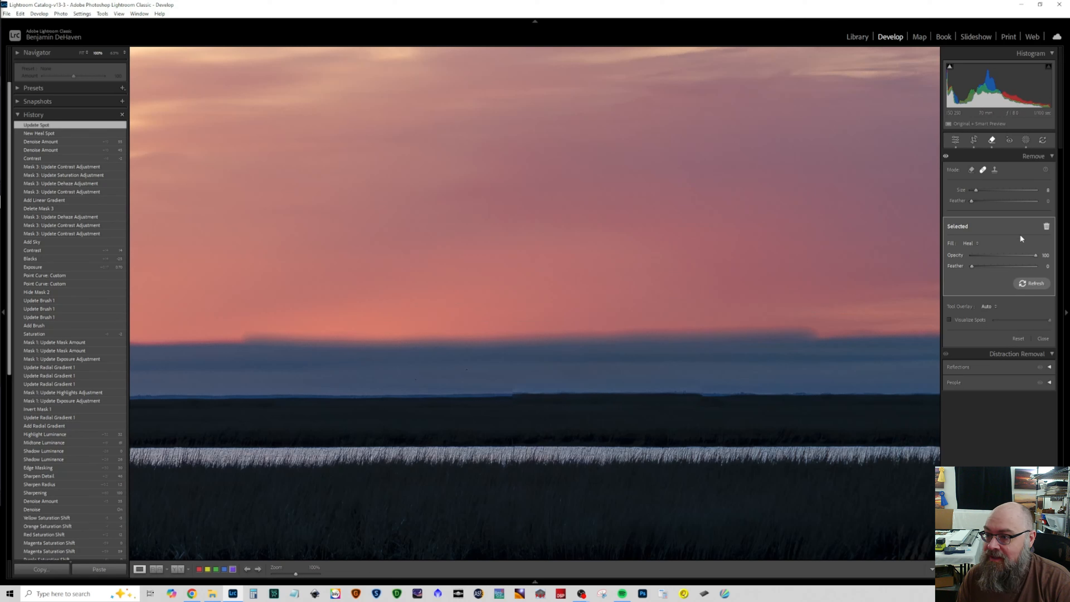
Step: Refresh the horizon heal spot's source three times, delete the spot and close the Remove tool's settings
{"action": "mouse_move", "coordinate": [976, 190]}
{"action": "left_mouse_down"}
{"action": "mouse_move", "coordinate": [996, 191]}
{"action": "mouse_move", "coordinate": [979, 191]}
{"action": "left_mouse_up"}
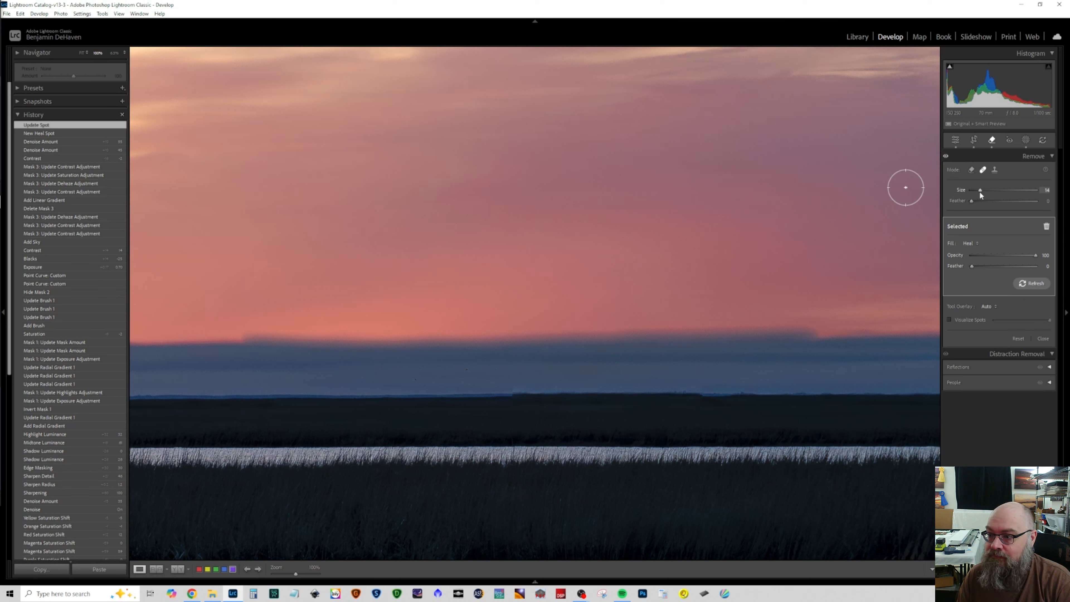
{"action": "left_click", "coordinate": [1022, 288]}
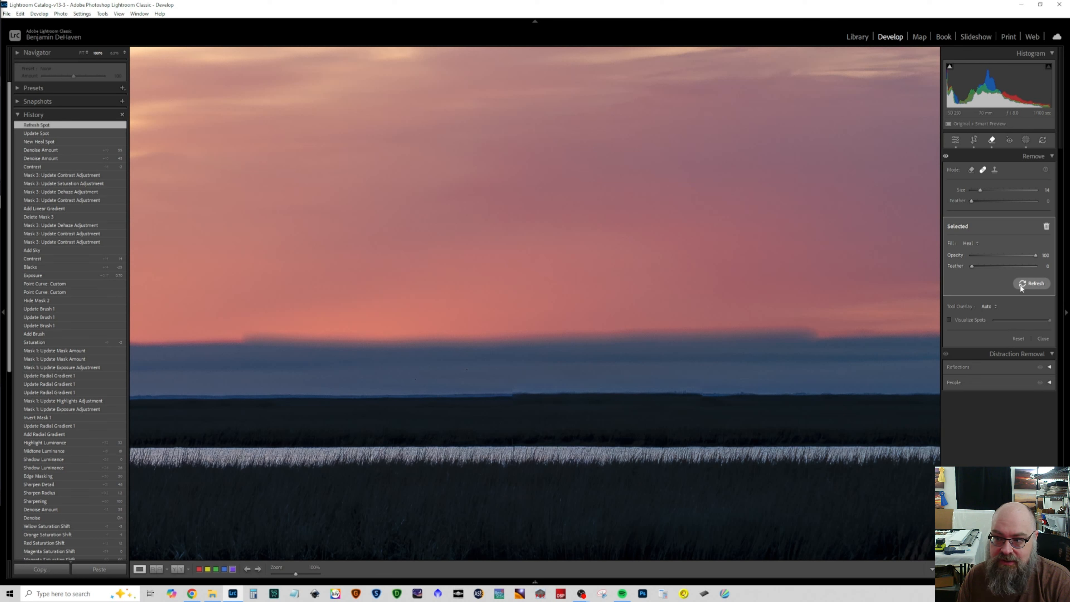
{"action": "left_click", "coordinate": [1021, 288]}
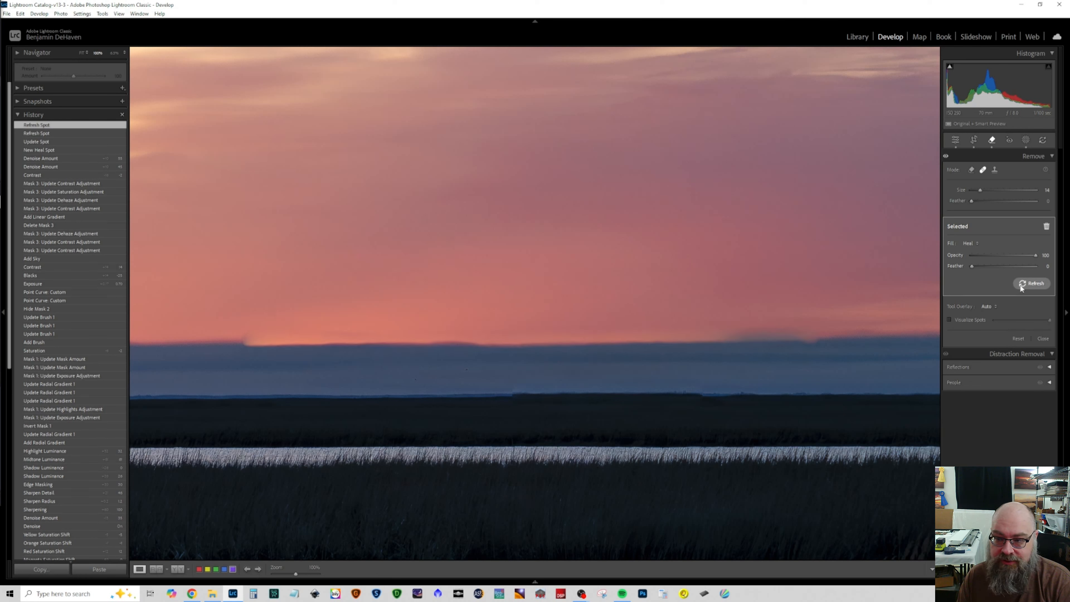
{"action": "left_click", "coordinate": [1021, 288]}
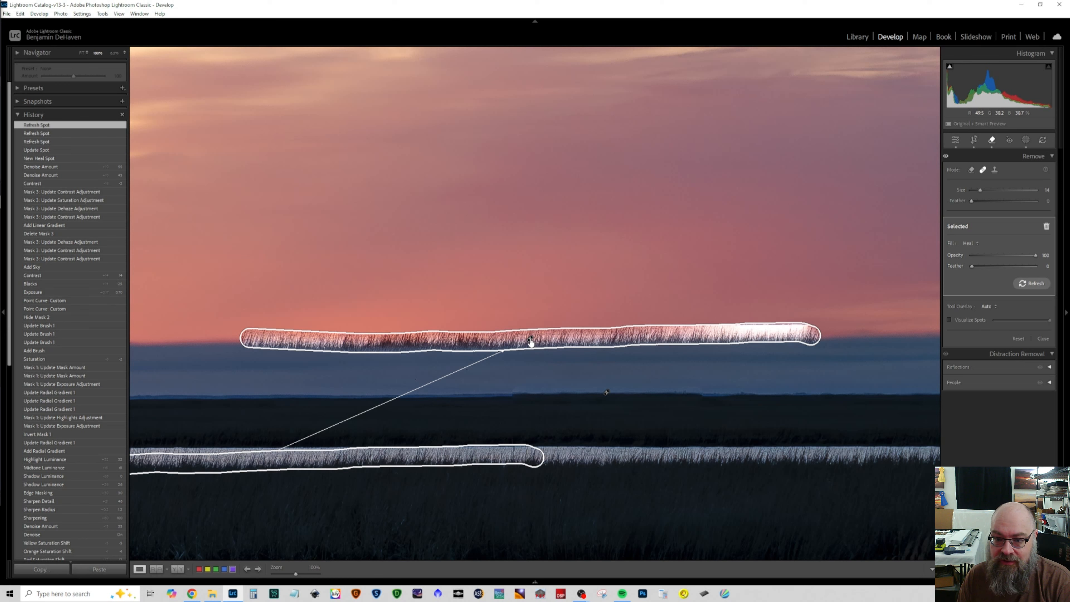
{"action": "key", "text": "Delete"}
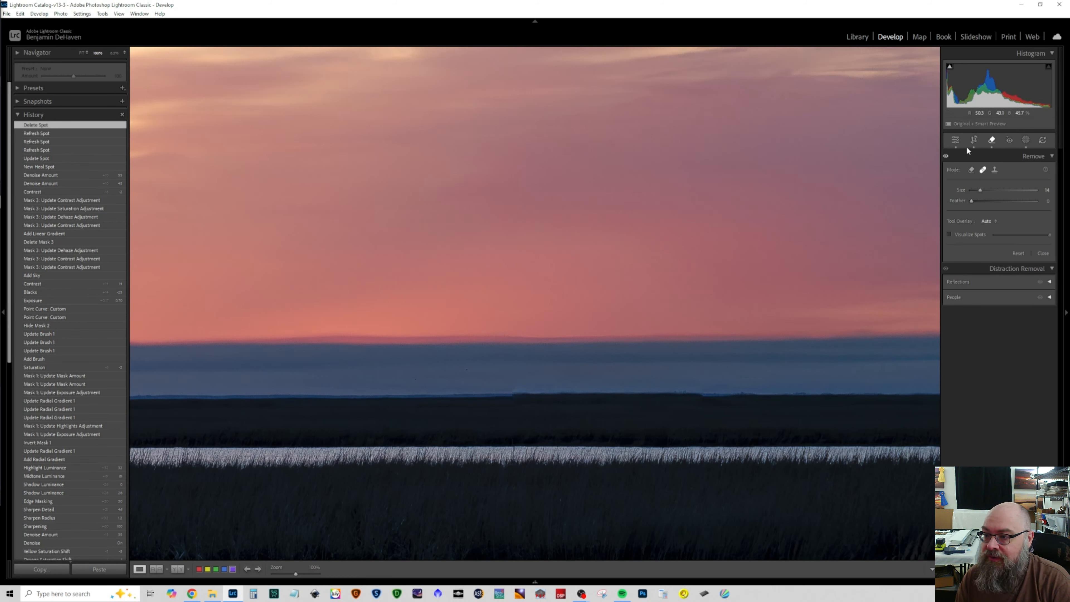
{"action": "left_click", "coordinate": [1044, 255]}
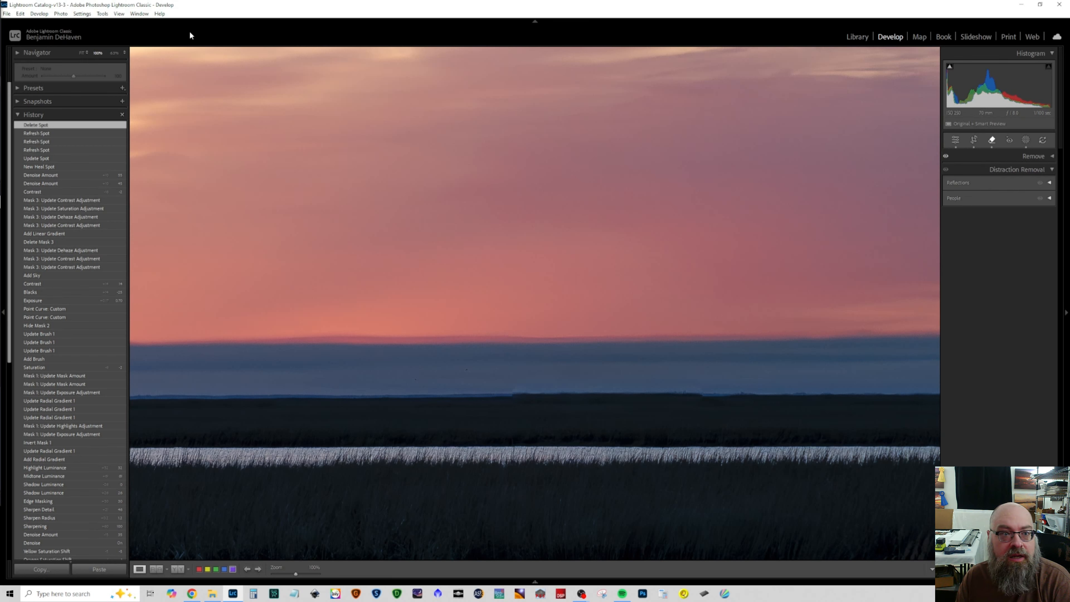
Step: Inspect the horizon at 100% and reset all Remove edits on the photo
{"action": "left_click", "coordinate": [81, 52]}
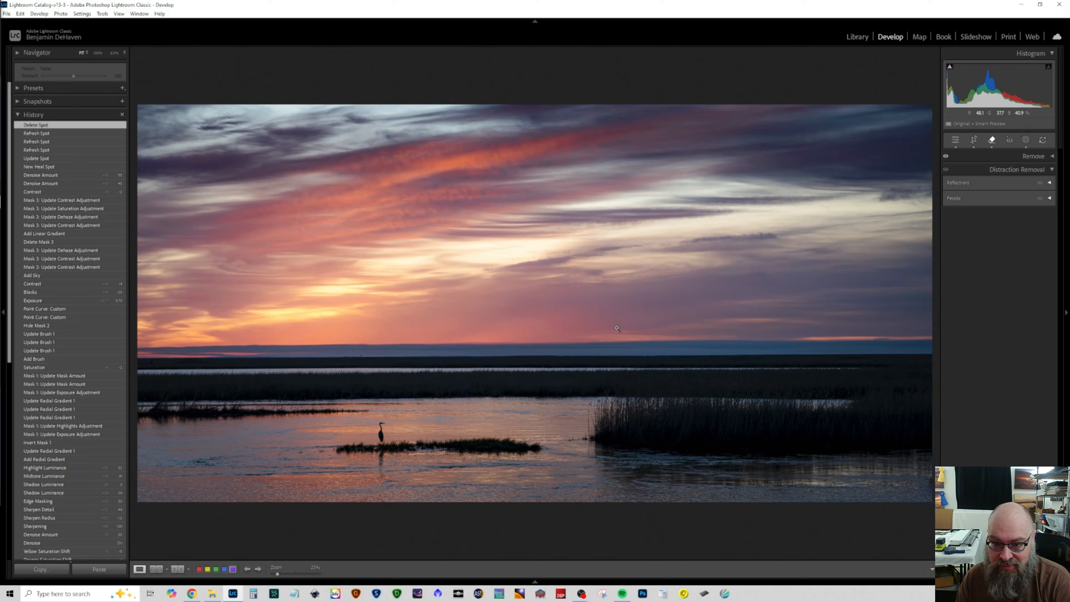
{"action": "left_click", "coordinate": [506, 343]}
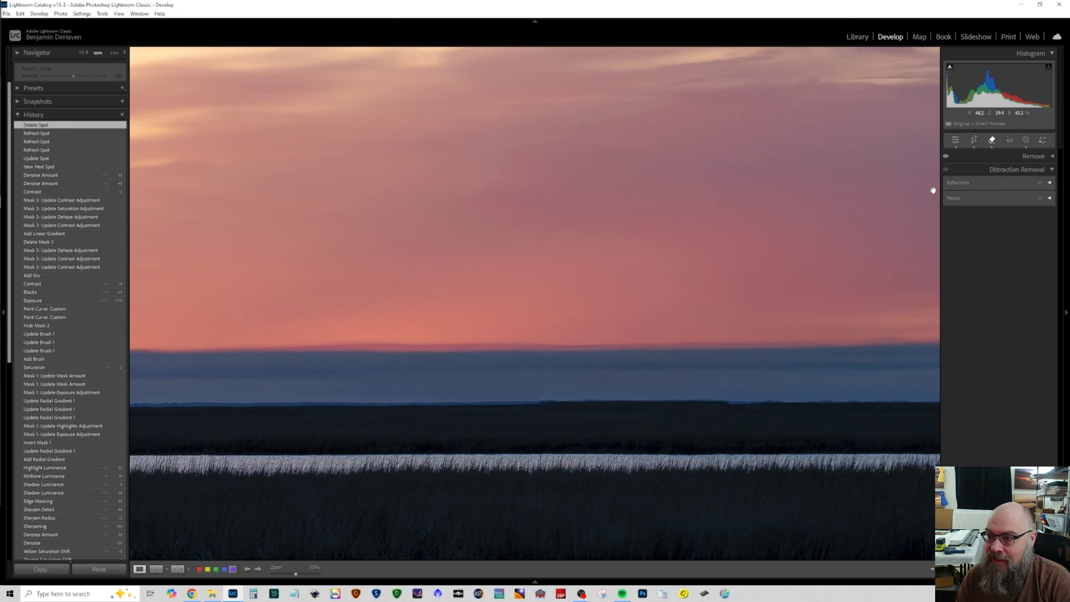
{"action": "left_click_drag", "start_coordinate": [722, 346], "coordinate": [391, 340]}
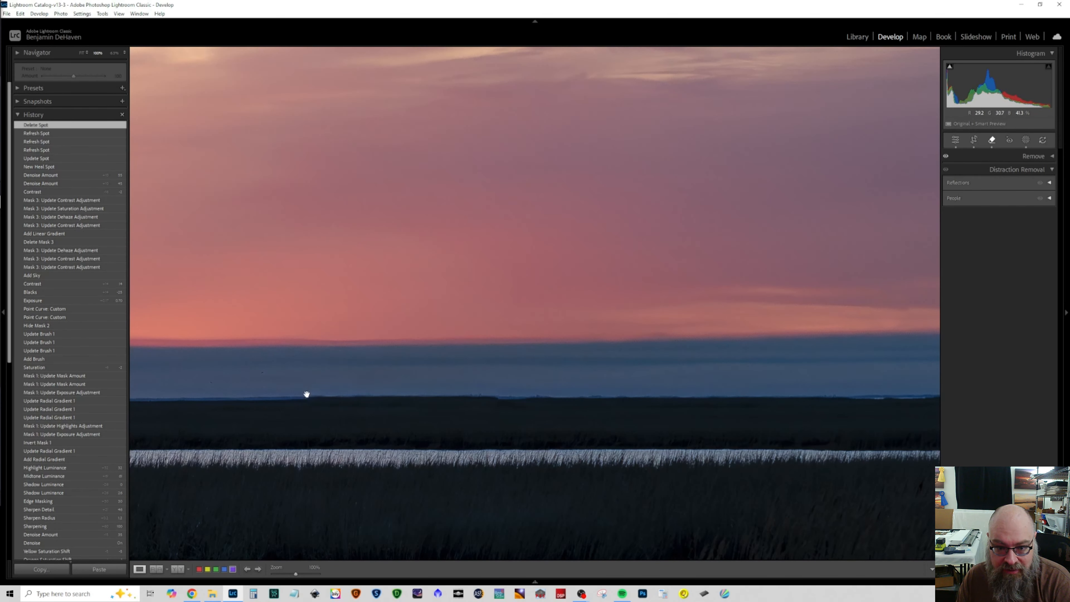
{"action": "left_click", "coordinate": [990, 141]}
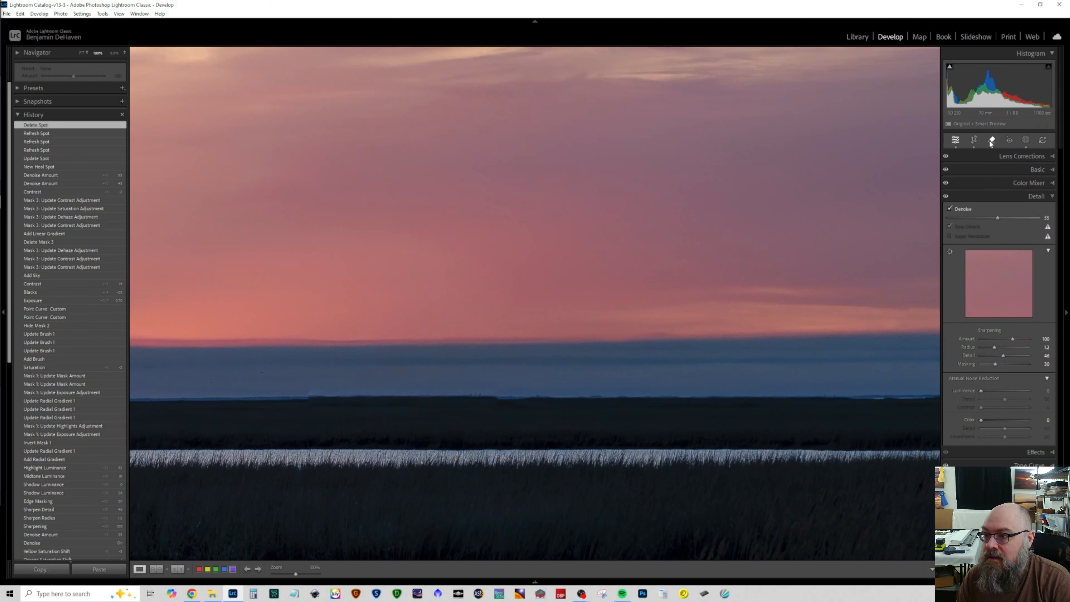
{"action": "left_click", "coordinate": [990, 140]}
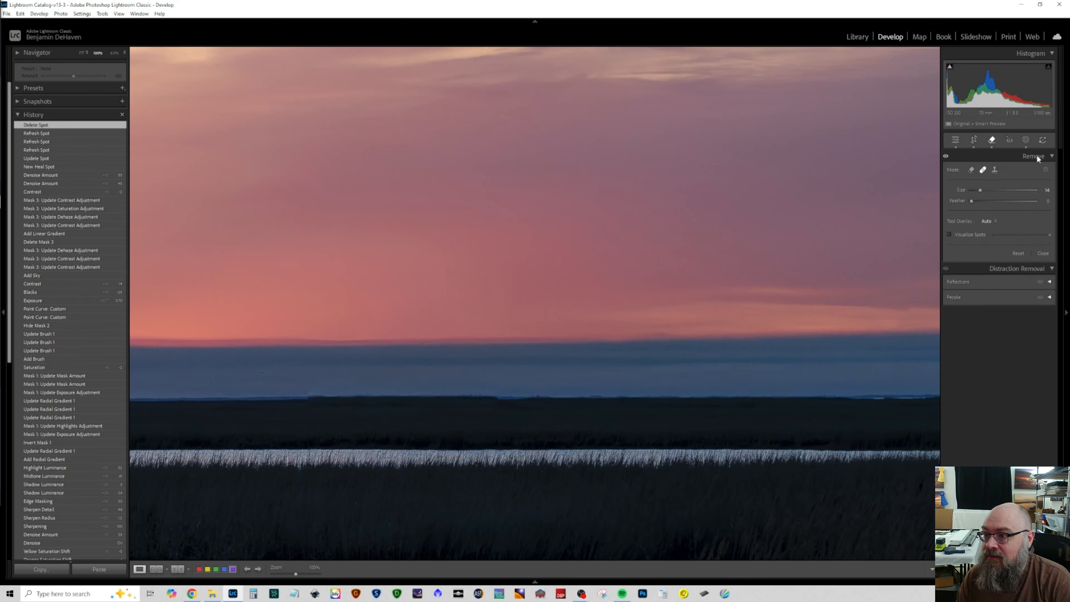
{"action": "left_click", "coordinate": [1014, 252]}
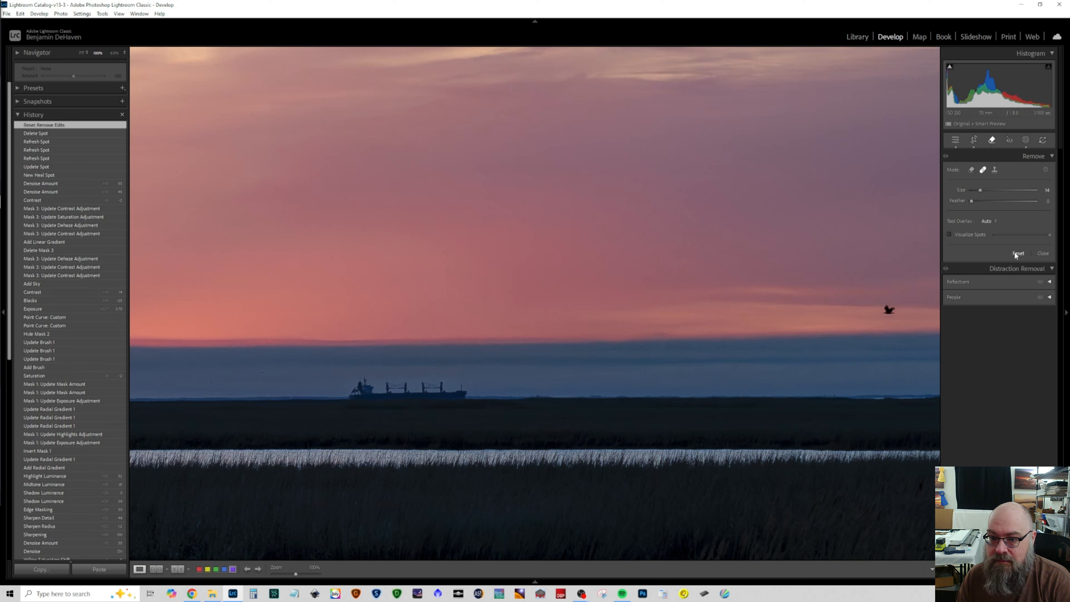
Step: Open the photo for editing in Adobe Photoshop 2025 and collapse the document properties covering the canvas
{"action": "right_click", "coordinate": [403, 219]}
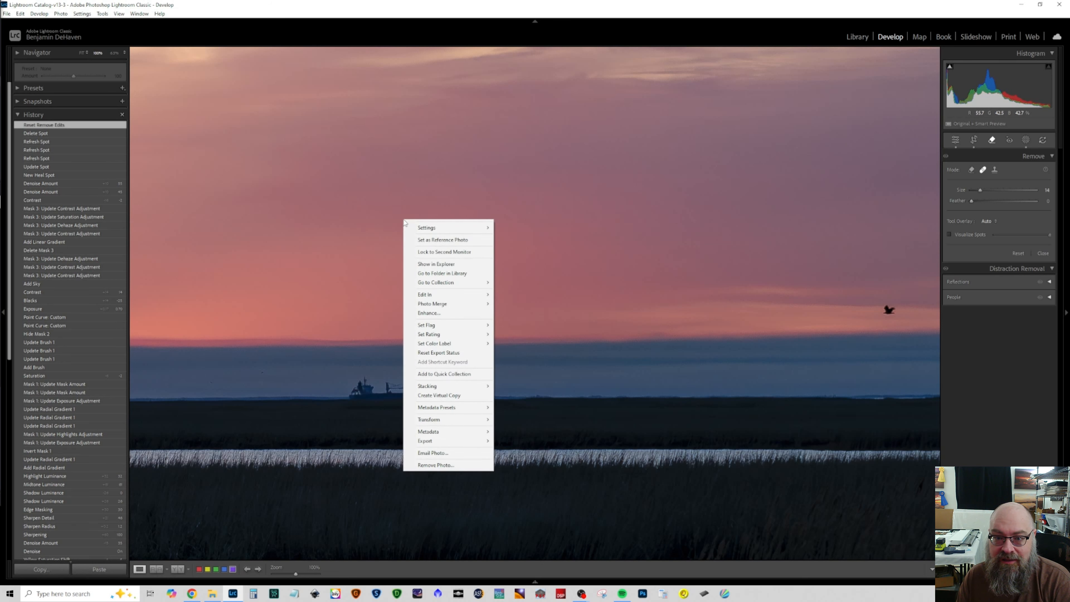
{"action": "mouse_move", "coordinate": [437, 297]}
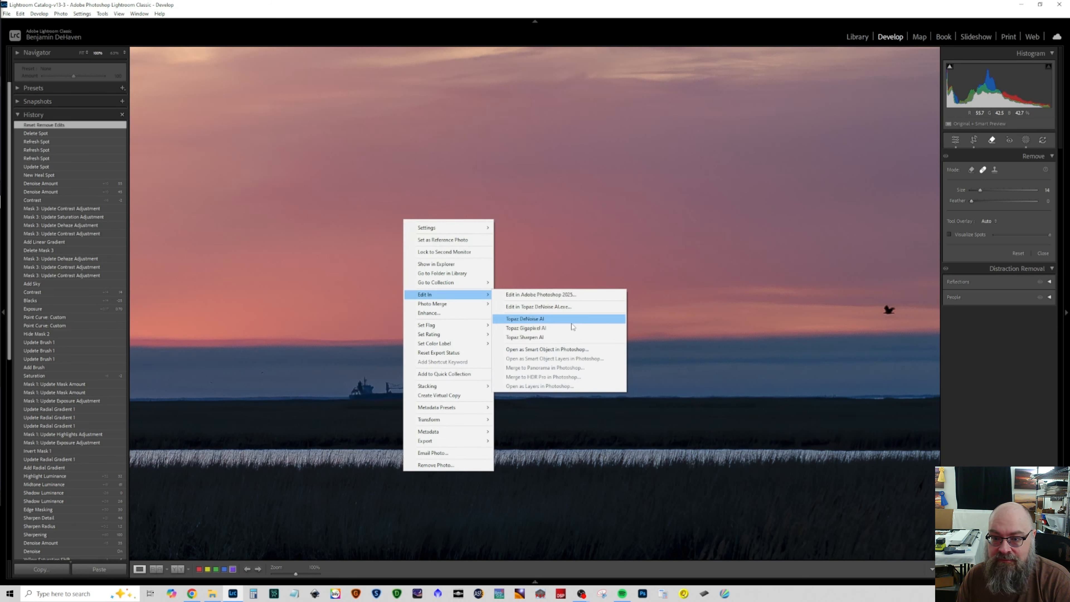
{"action": "left_click", "coordinate": [563, 295]}
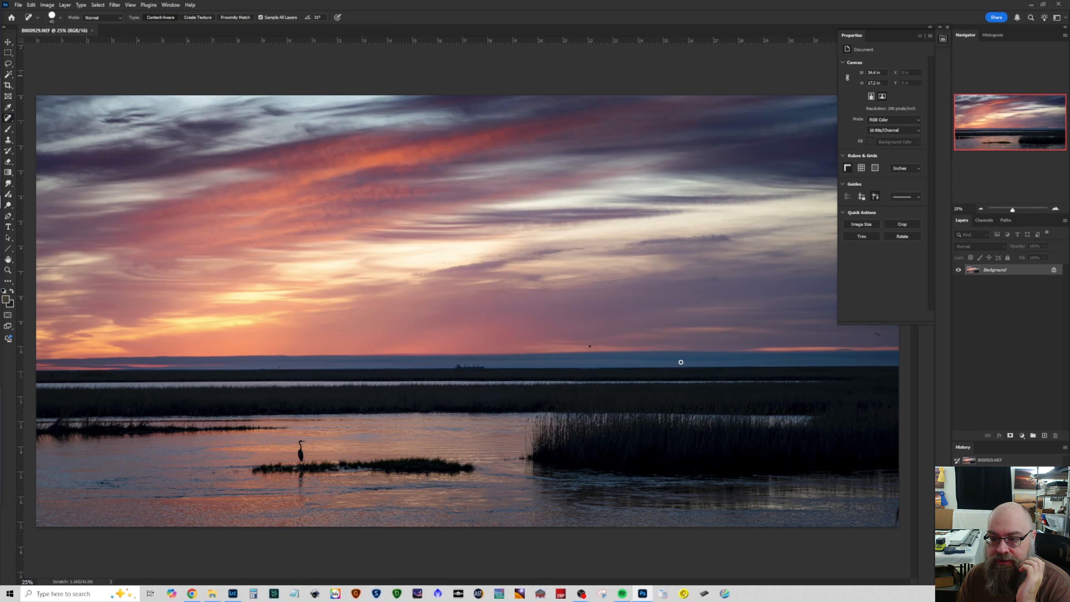
{"action": "left_click", "coordinate": [920, 36]}
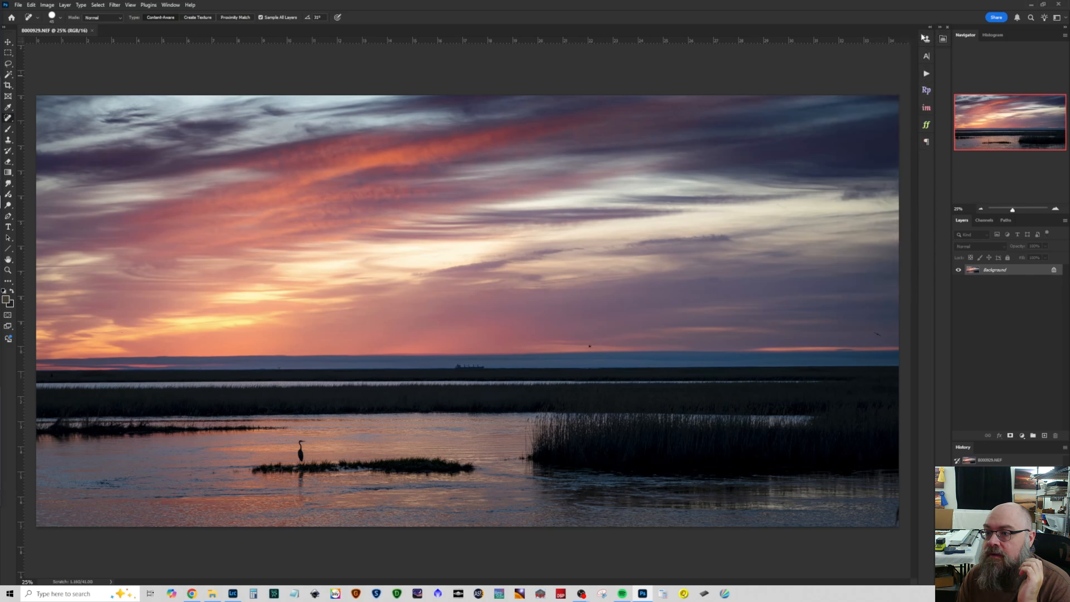
Step: Remove the two birds above the horizon and the small dark specks in the blue cloud band with the Spot Healing Brush
{"action": "left_click", "coordinate": [877, 333]}
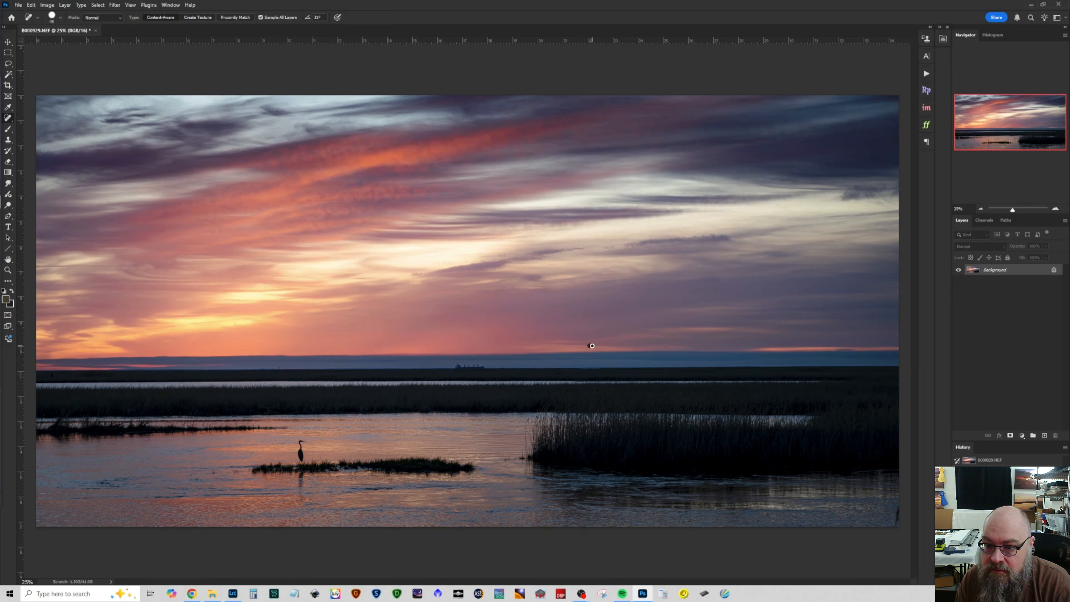
{"action": "left_click", "coordinate": [591, 345]}
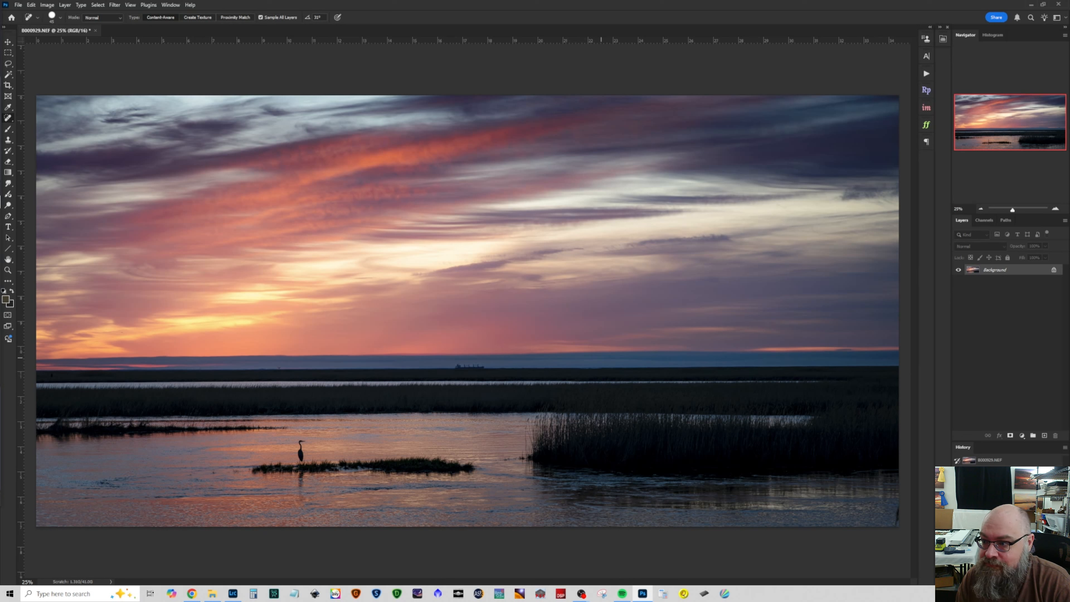
{"action": "left_click", "coordinate": [1055, 208]}
{"action": "left_click", "coordinate": [1055, 208]}
{"action": "left_click", "coordinate": [1055, 208]}
{"action": "left_click", "coordinate": [1055, 208]}
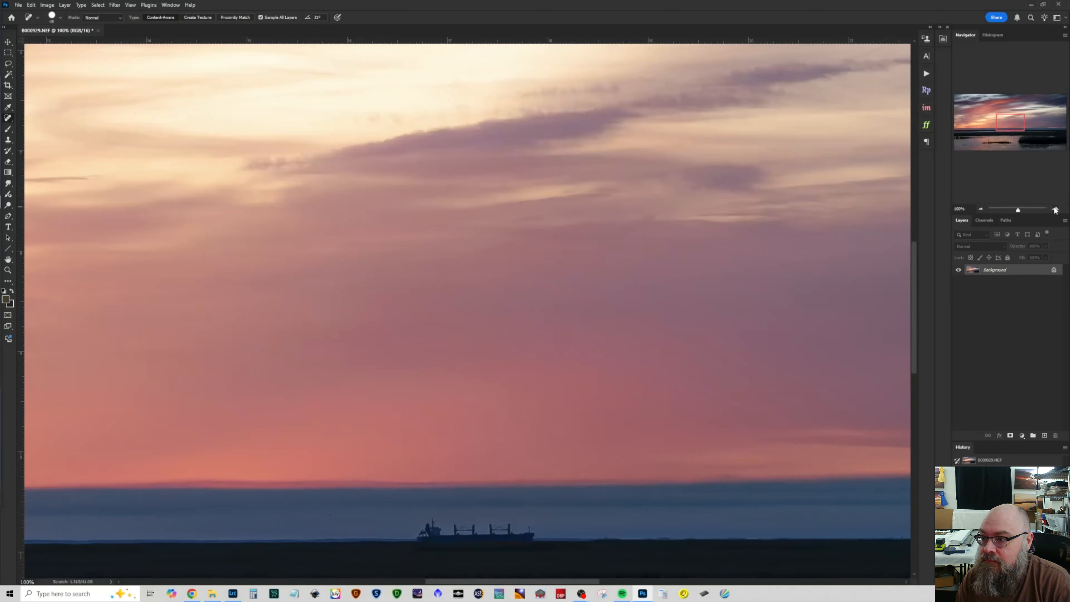
{"action": "left_click", "coordinate": [1055, 208]}
{"action": "left_click", "coordinate": [1055, 209]}
{"action": "left_click_drag", "start_coordinate": [1019, 134], "coordinate": [1007, 127]}
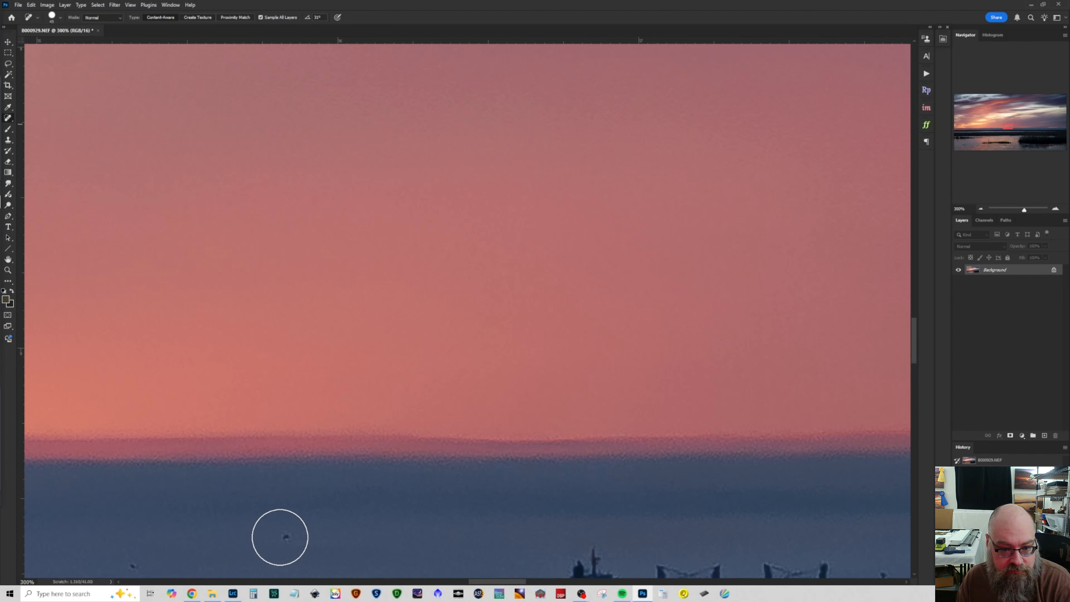
{"action": "left_click", "coordinate": [275, 537]}
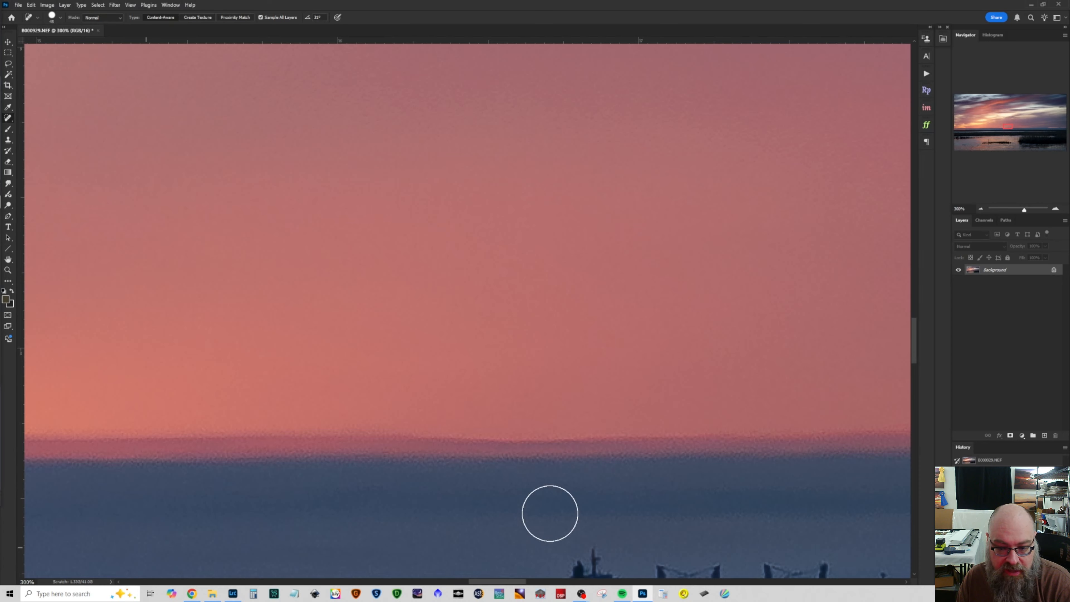
Step: Enlarge the healing brush and paint out the cargo ship on the horizon, evening out the marsh edge where it stood
{"action": "scroll", "coordinate": [728, 503], "scroll_direction": "down", "scroll_amount": 3}
{"action": "mouse_move", "coordinate": [498, 581]}
{"action": "left_mouse_down"}
{"action": "mouse_move", "coordinate": [532, 581]}
{"action": "mouse_move", "coordinate": [519, 582]}
{"action": "left_mouse_up"}
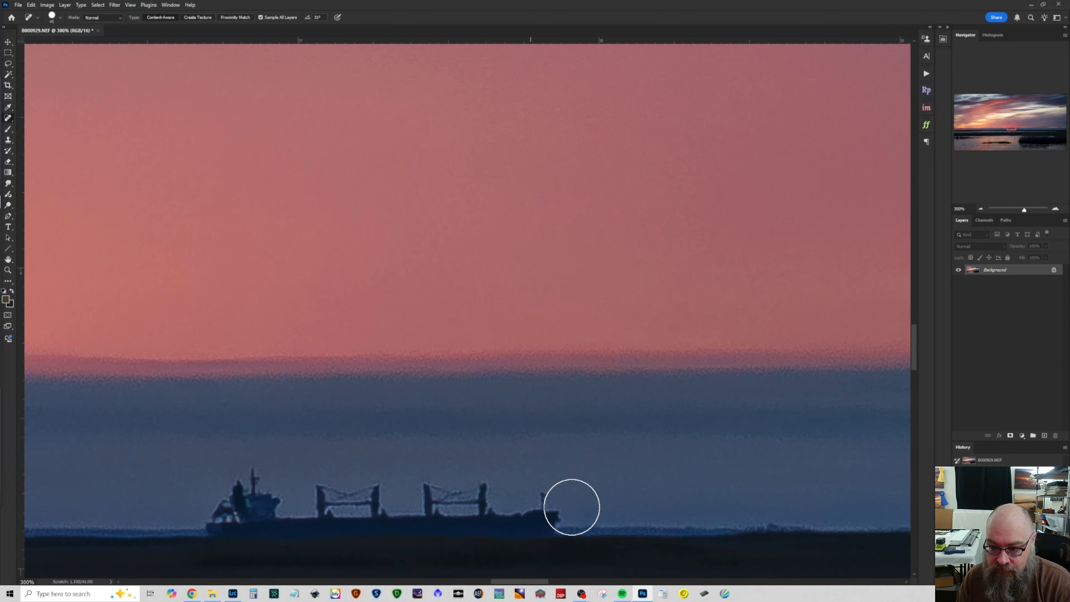
{"action": "left_click", "coordinate": [61, 18]}
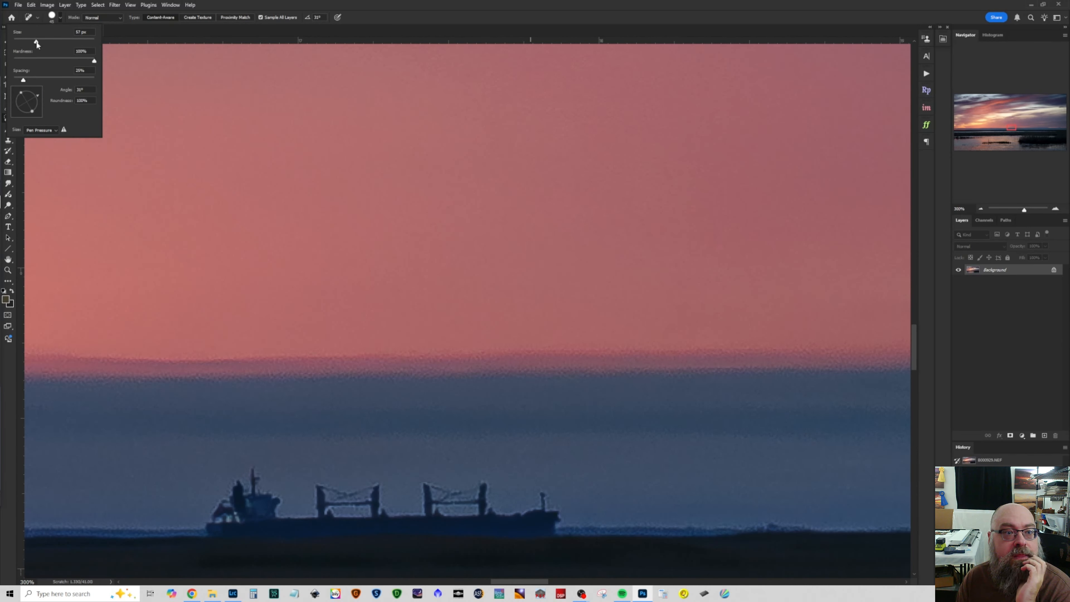
{"action": "left_click_drag", "start_coordinate": [45, 42], "coordinate": [45, 42]}
{"action": "mouse_move", "coordinate": [575, 521]}
{"action": "left_mouse_down"}
{"action": "mouse_move", "coordinate": [356, 507]}
{"action": "mouse_move", "coordinate": [169, 507]}
{"action": "left_mouse_up"}
{"action": "left_click_drag", "start_coordinate": [231, 499], "coordinate": [664, 514]}
{"action": "left_click_drag", "start_coordinate": [571, 504], "coordinate": [162, 516]}
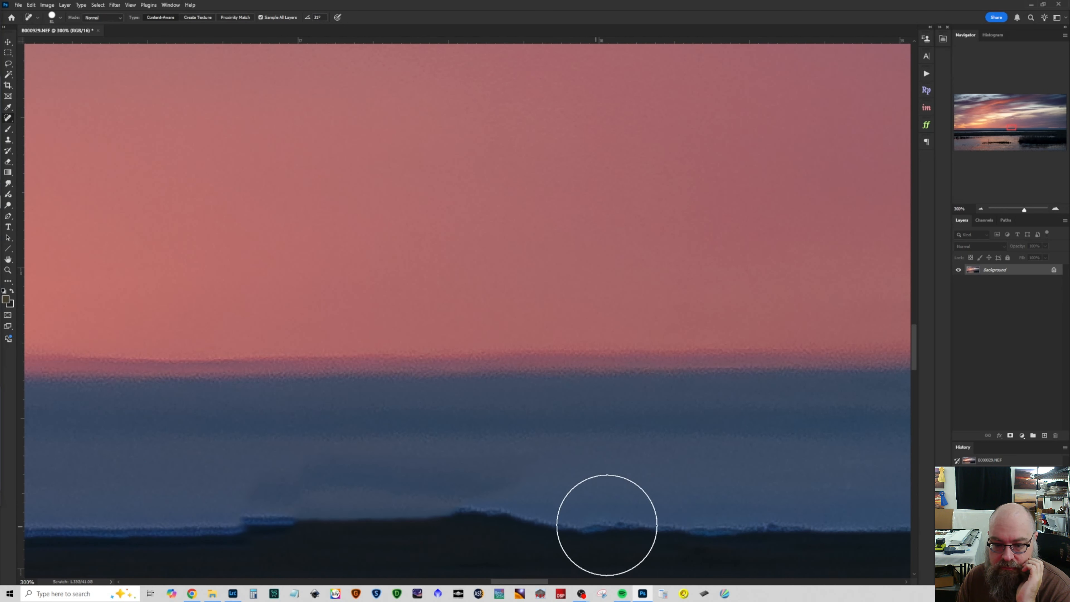
{"action": "left_click_drag", "start_coordinate": [243, 526], "coordinate": [666, 517]}
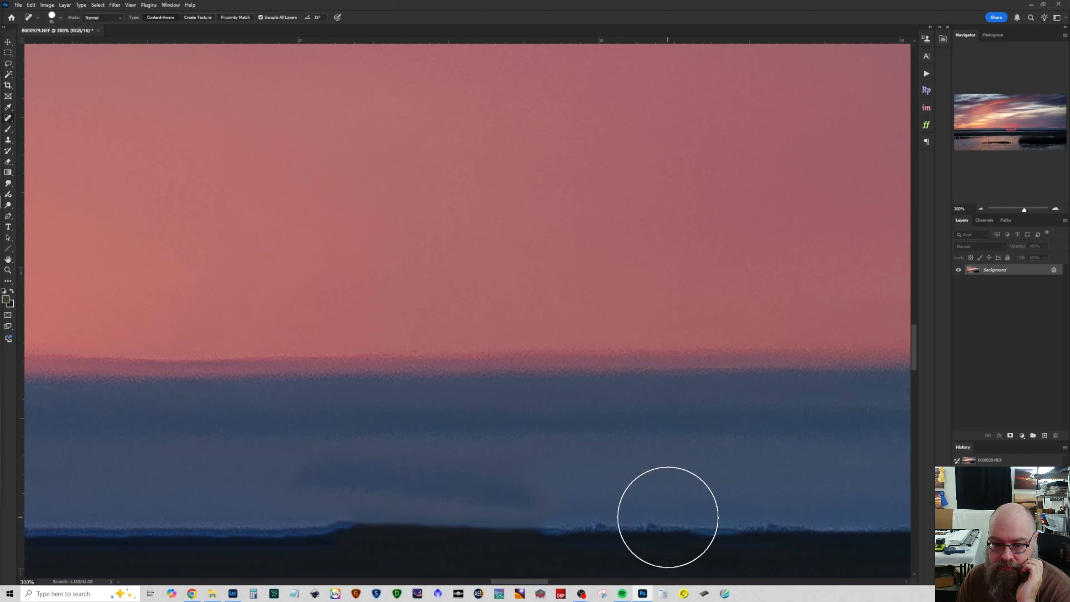
{"action": "left_click_drag", "start_coordinate": [305, 519], "coordinate": [637, 500]}
{"action": "left_click_drag", "start_coordinate": [317, 527], "coordinate": [562, 521]}
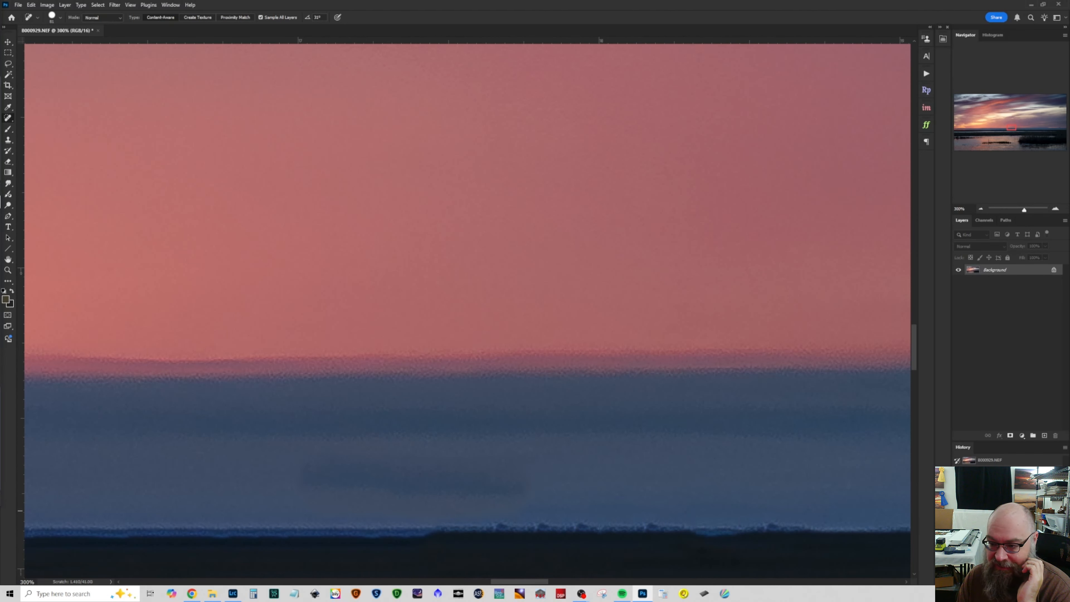
Step: Heal the dark smudge left in the cloud band above the ship's former position and check the whole image
{"action": "left_click_drag", "start_coordinate": [554, 471], "coordinate": [273, 466]}
{"action": "left_click_drag", "start_coordinate": [308, 436], "coordinate": [526, 427]}
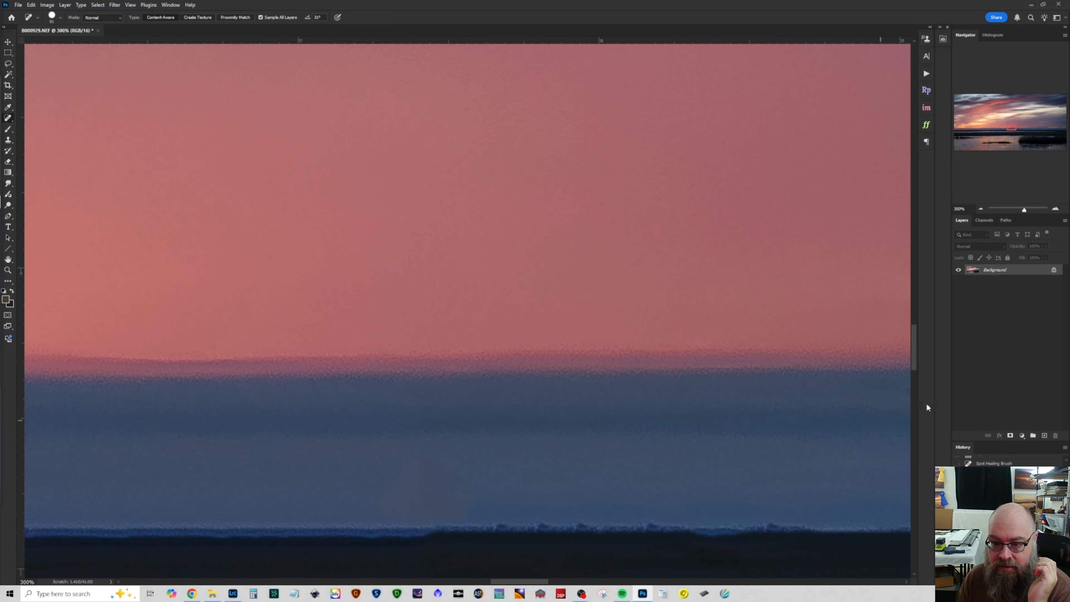
{"action": "left_click", "coordinate": [982, 208]}
{"action": "left_click", "coordinate": [982, 208]}
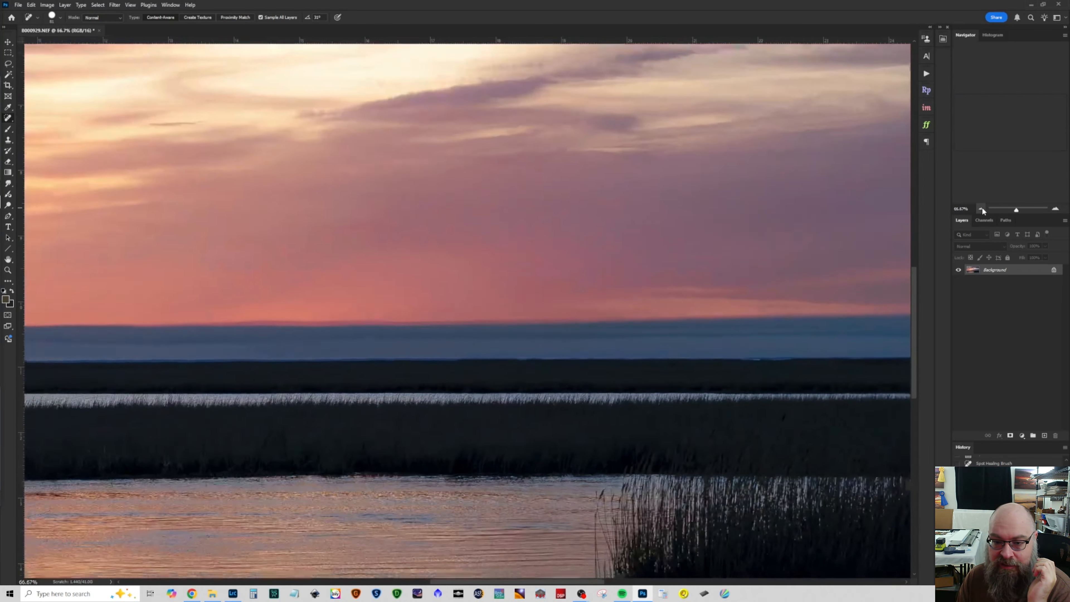
{"action": "left_click", "coordinate": [982, 208]}
{"action": "left_click", "coordinate": [981, 208]}
{"action": "left_click", "coordinate": [981, 208]}
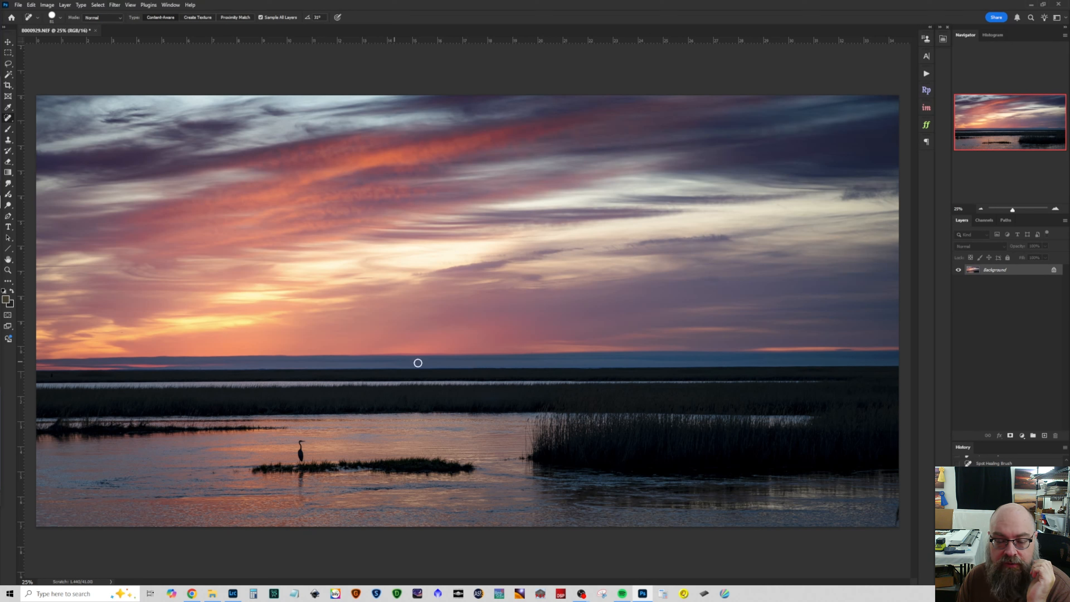
Step: Save the retouched photo and close its document
{"action": "left_click", "coordinate": [18, 5]}
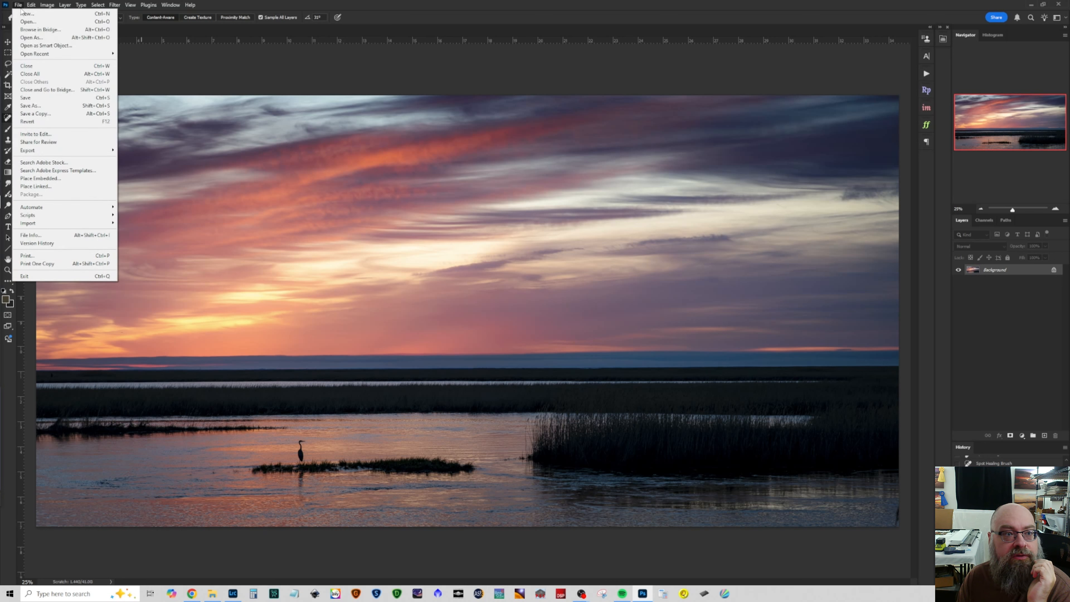
{"action": "left_click", "coordinate": [46, 100]}
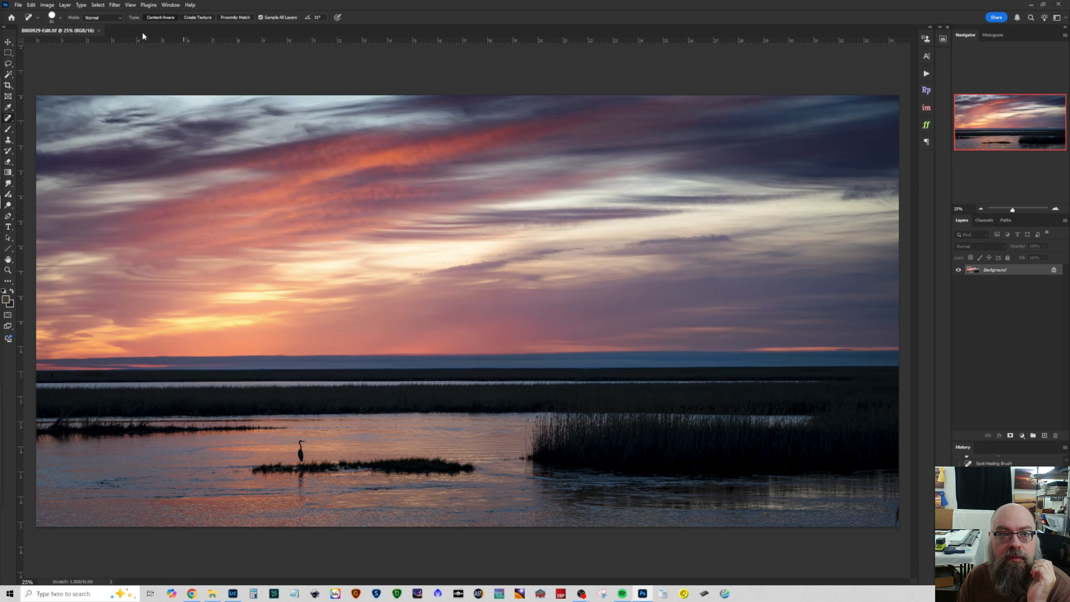
{"action": "left_click", "coordinate": [99, 30]}
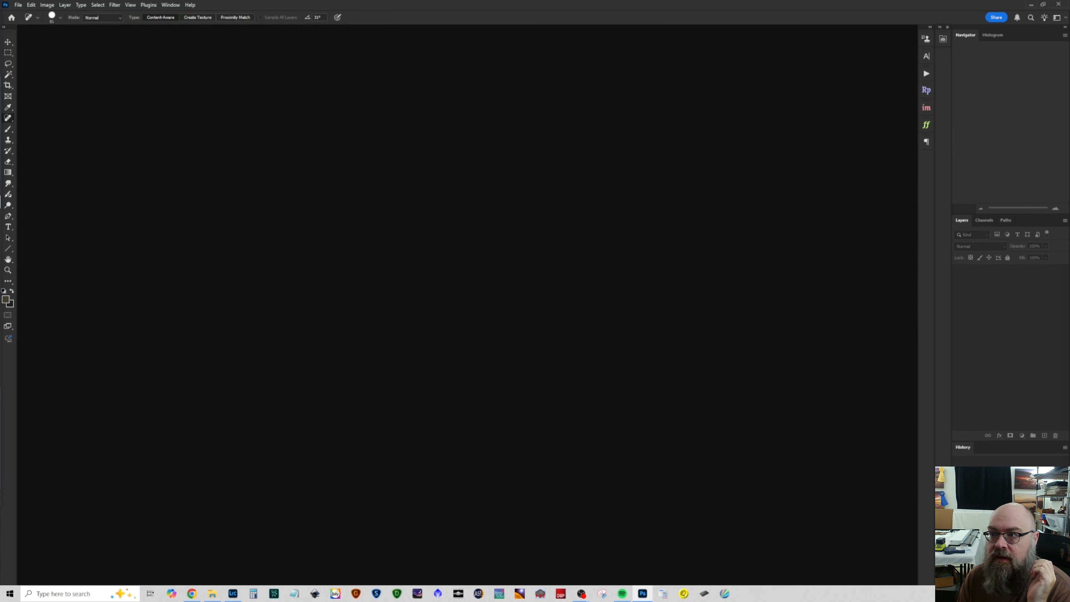
Step: Switch back to Lightroom Classic and show the whole retouched photo in the Develop module's edit controls
{"action": "left_click", "coordinate": [1035, 7]}
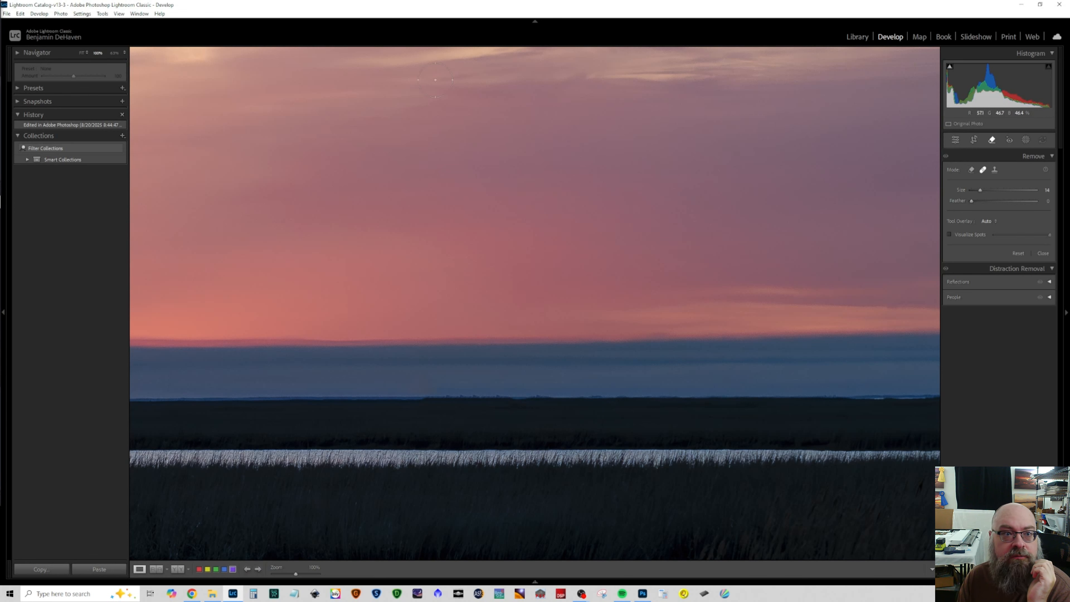
{"action": "left_click", "coordinate": [852, 37]}
{"action": "left_click", "coordinate": [887, 37]}
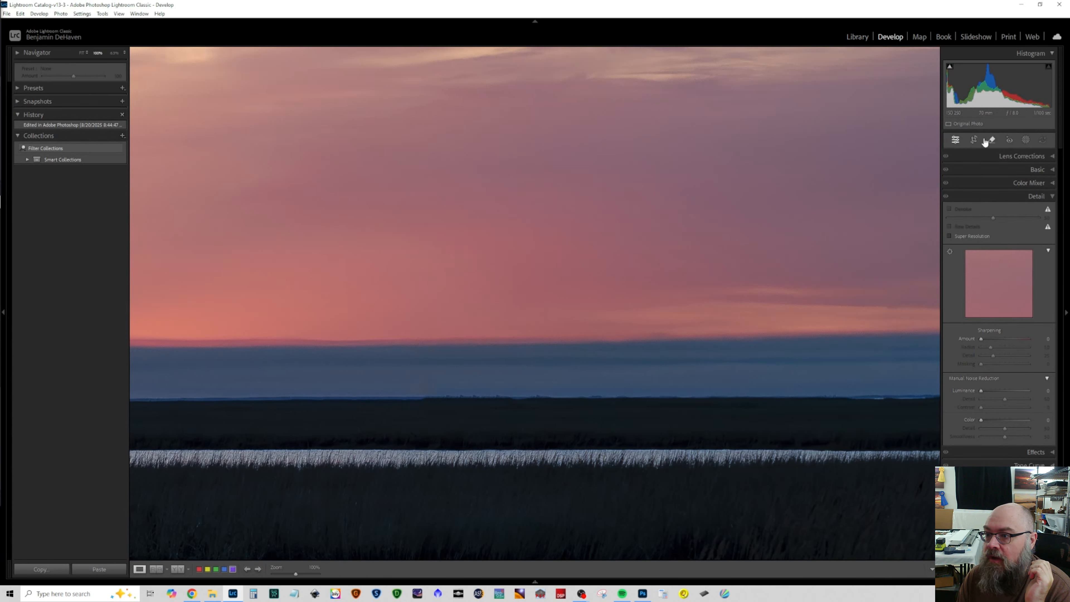
{"action": "left_click", "coordinate": [80, 54]}
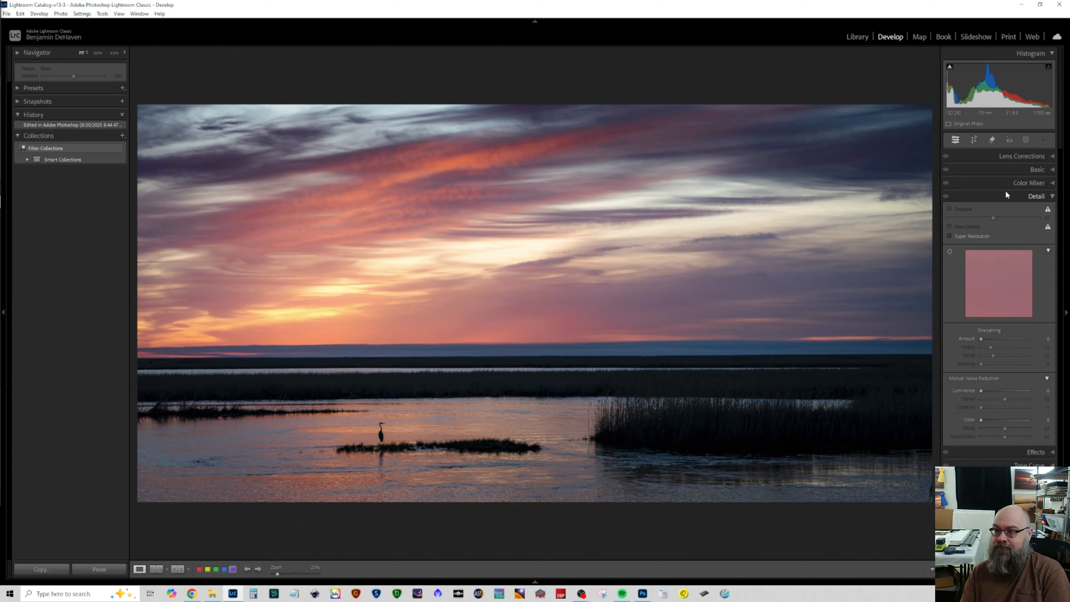
Step: Try a slight global contrast reduction on the retouched photo and reset Contrast to its default
{"action": "left_click", "coordinate": [1040, 171]}
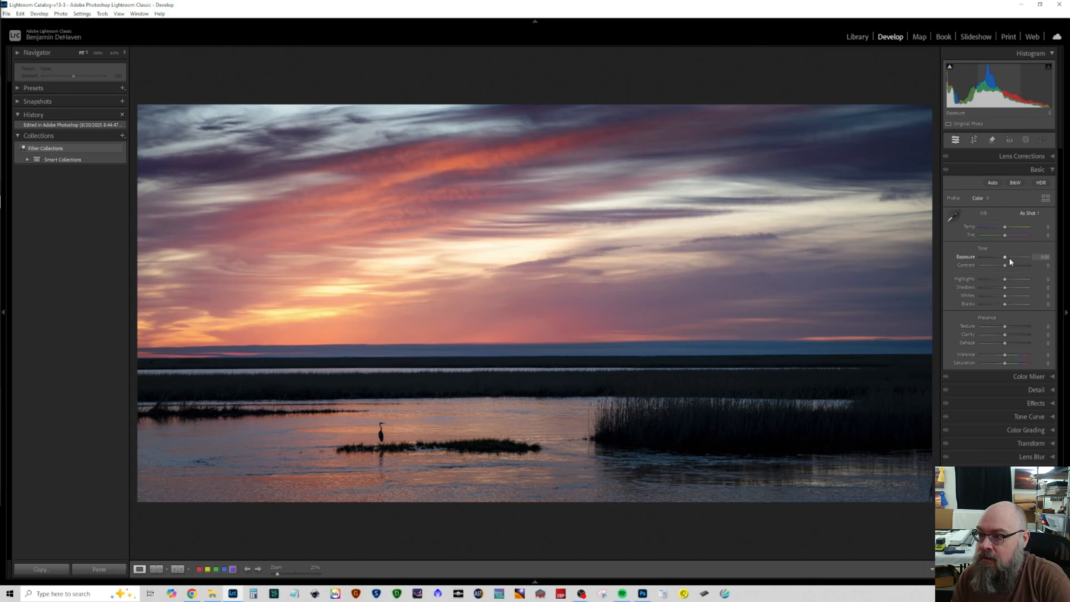
{"action": "left_click_drag", "start_coordinate": [1004, 265], "coordinate": [1003, 268]}
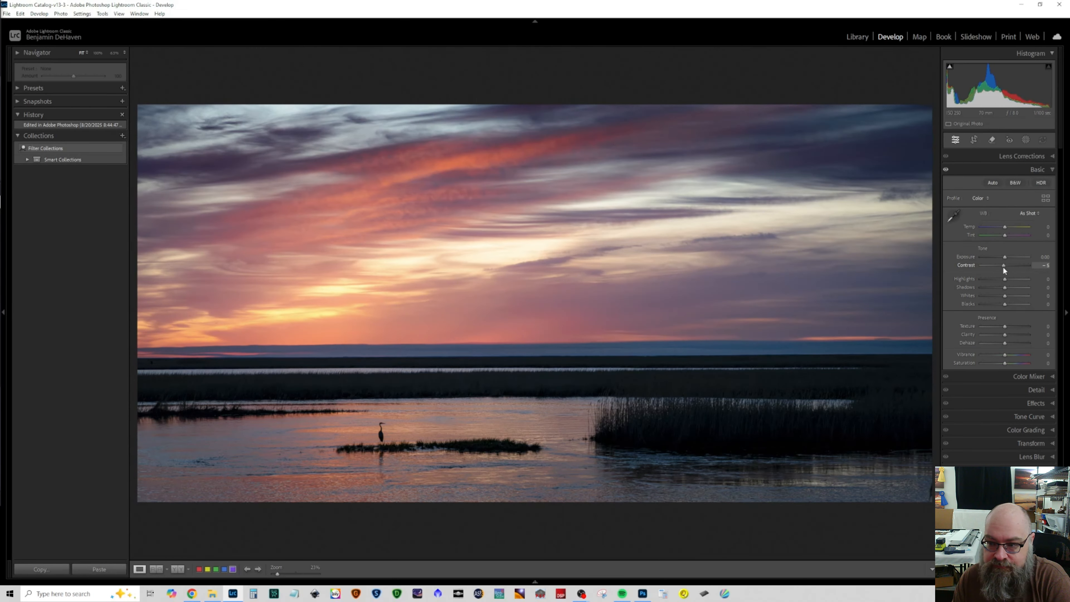
{"action": "double_click", "coordinate": [967, 263]}
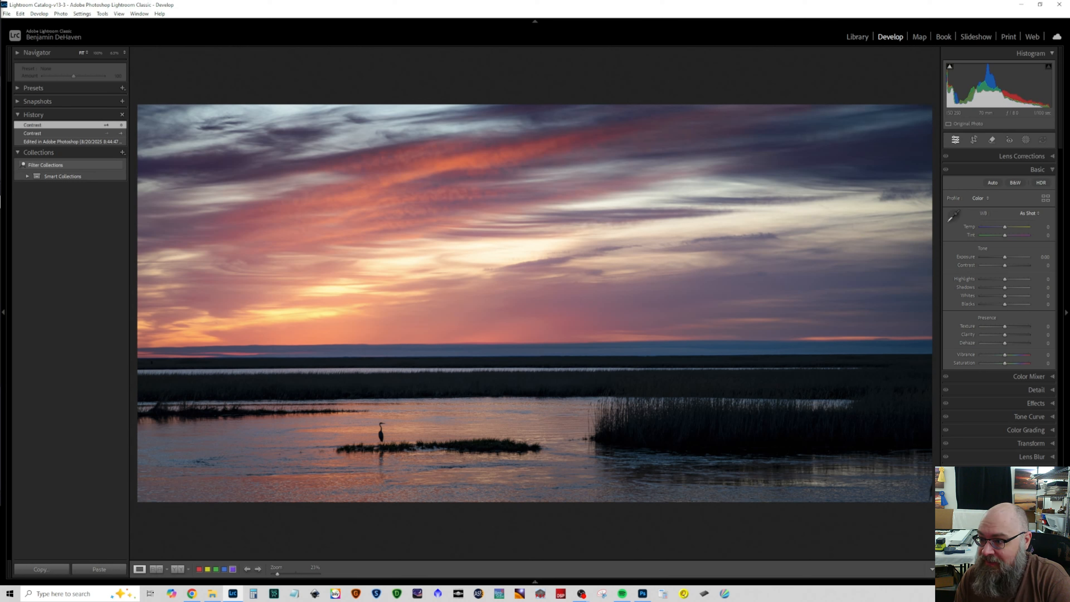
Step: Heal the spot at the photo's lower-right corner in the water and return to the edit adjustments
{"action": "left_click", "coordinate": [992, 141]}
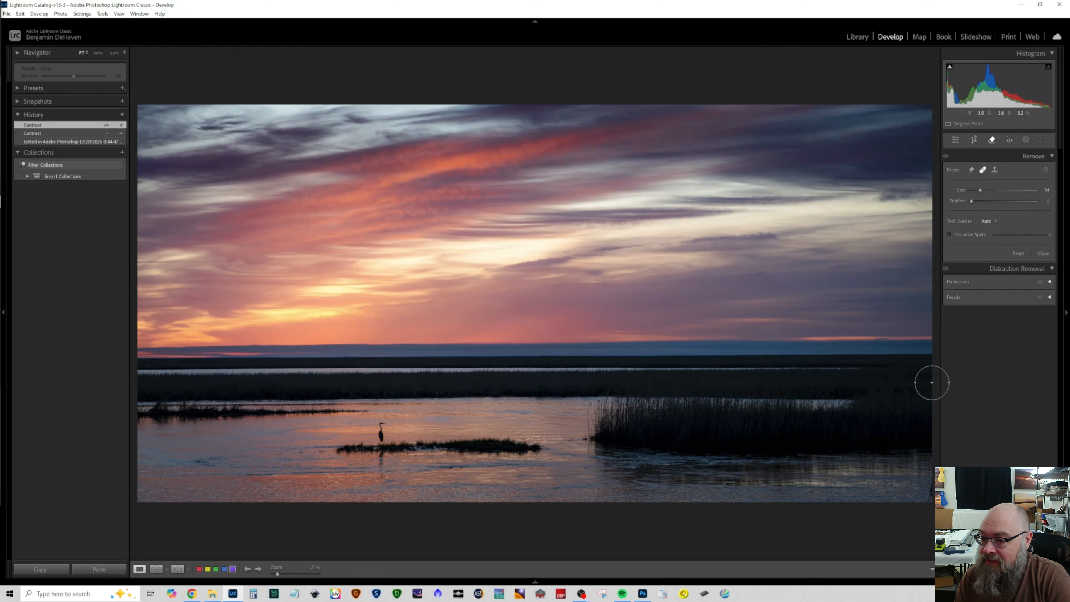
{"action": "left_click", "coordinate": [924, 491]}
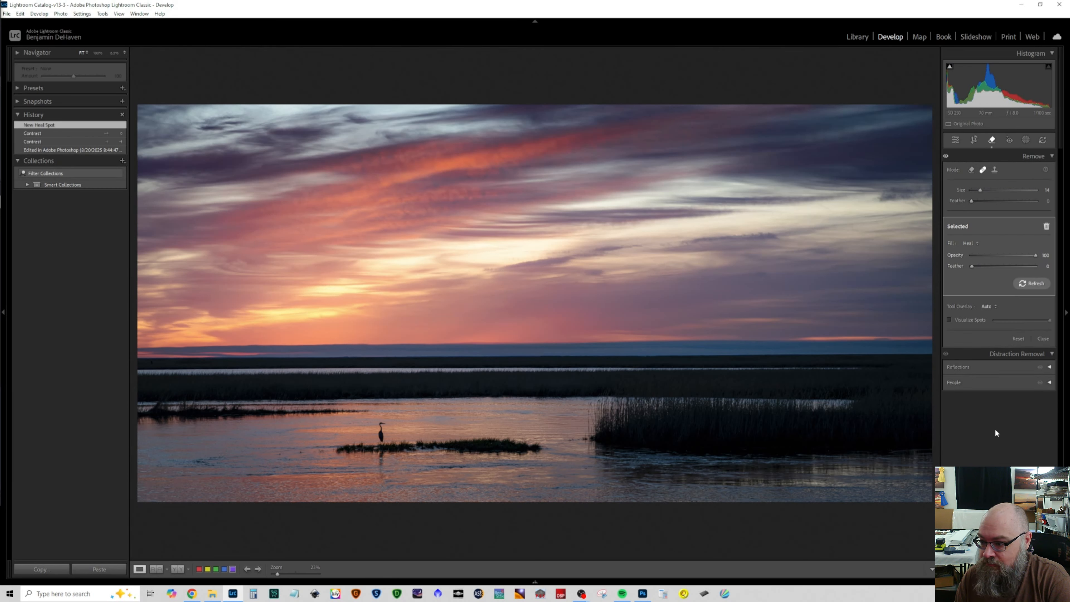
{"action": "left_click", "coordinate": [955, 140]}
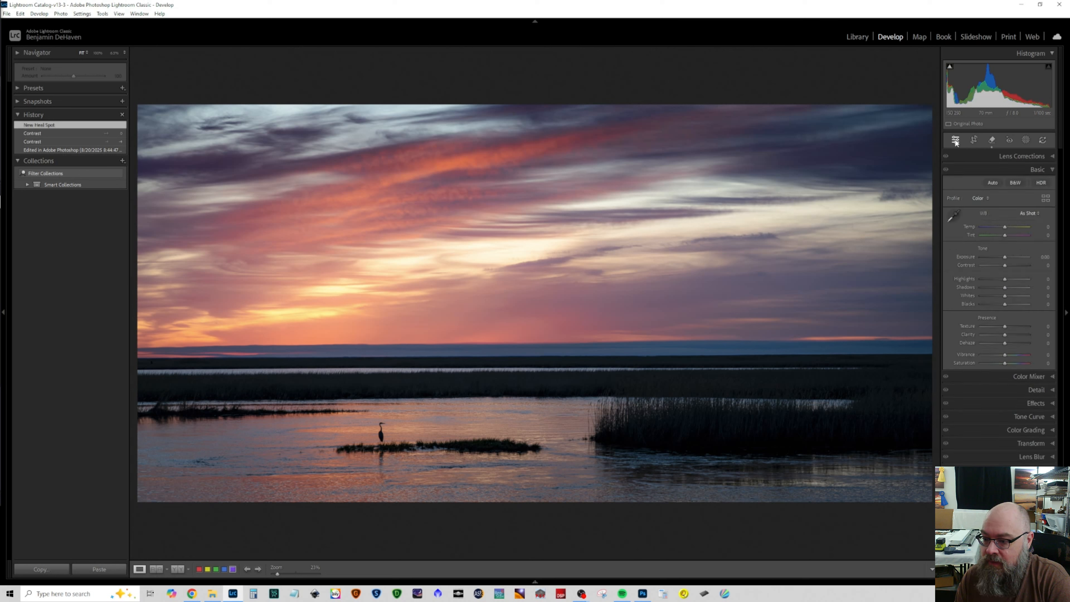